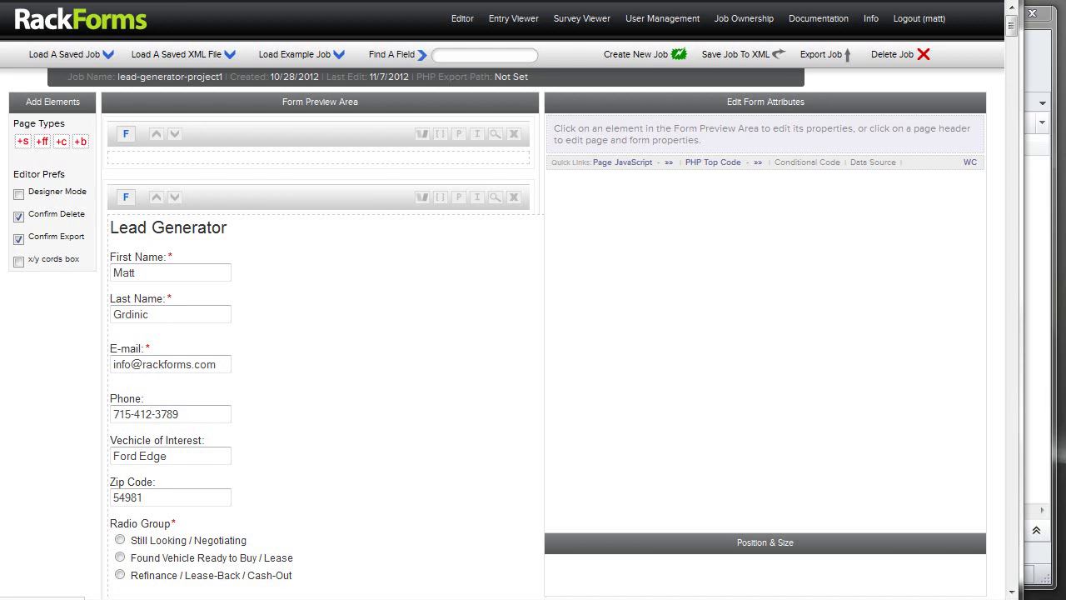
Select the Lead Generator page block and launch a live preview of its form.
click(384, 131)
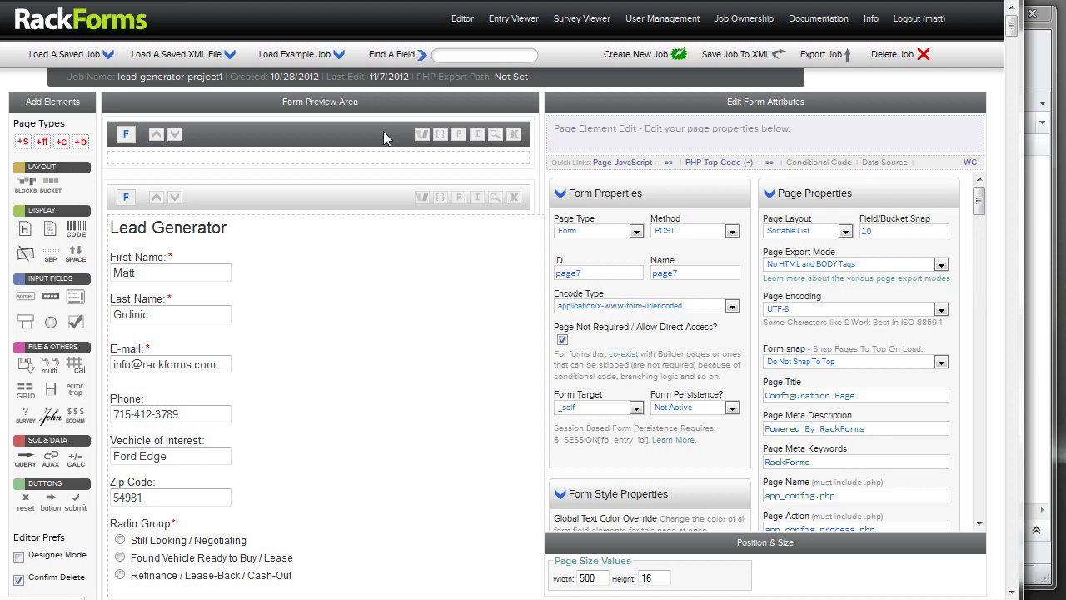
click(329, 196)
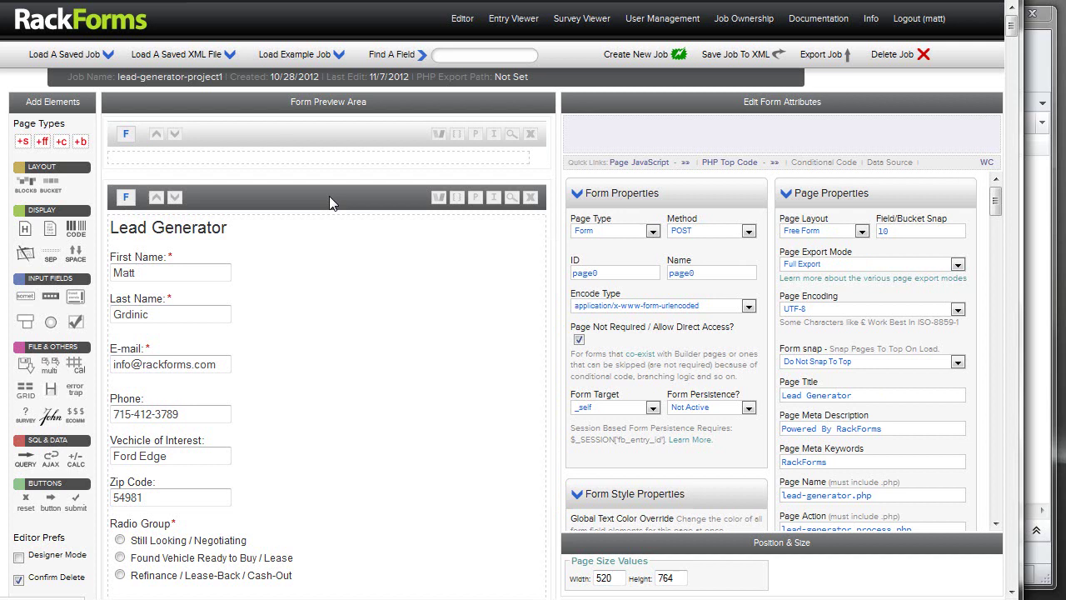
click(512, 197)
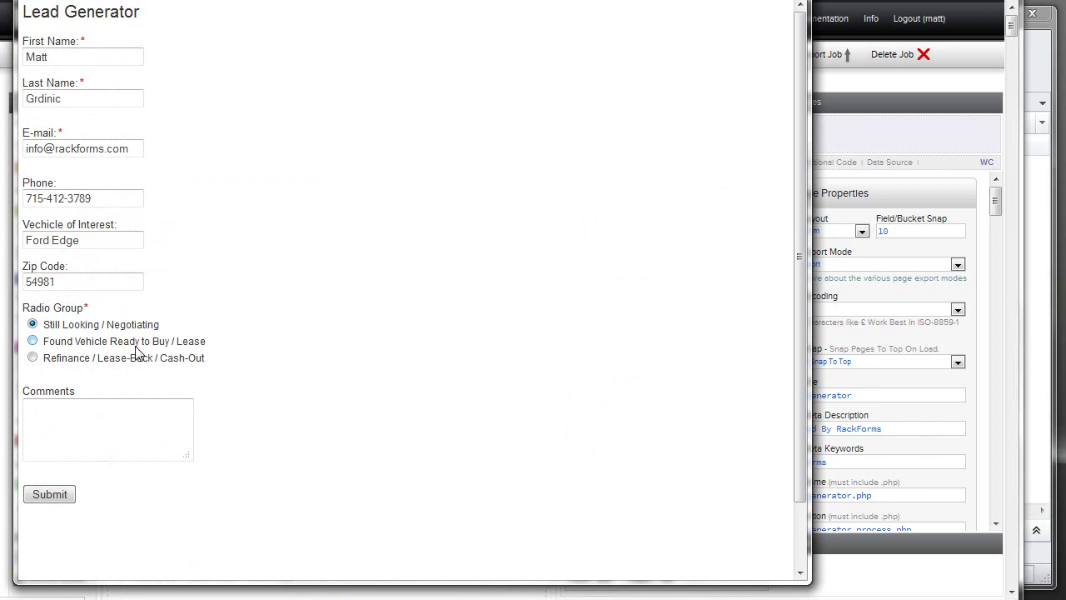
Submit the first page, continue past the loan fee disclosure, and choose to apply individually.
click(67, 498)
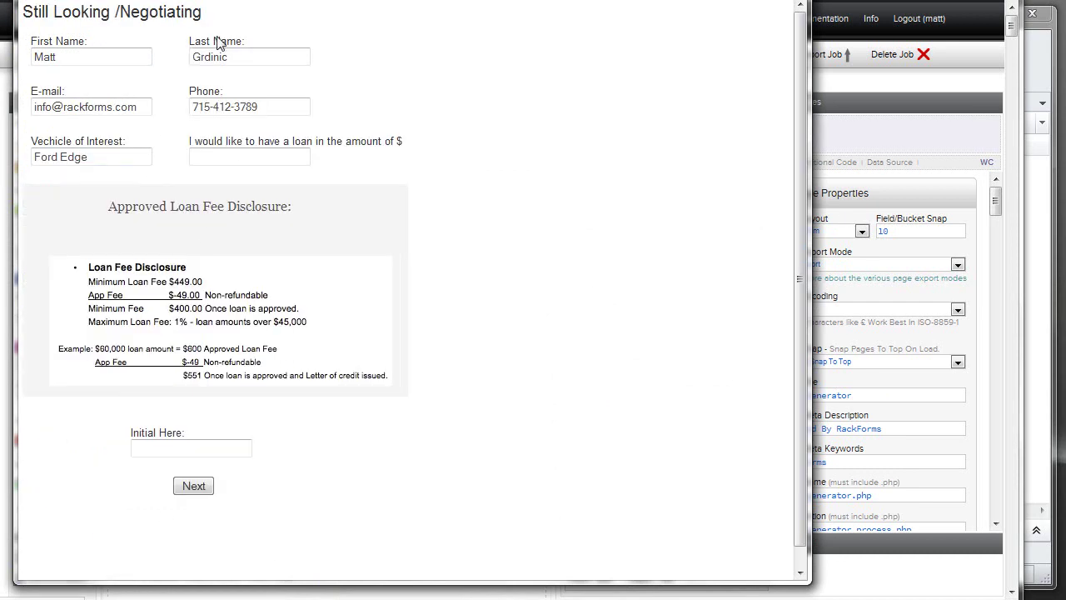
click(206, 489)
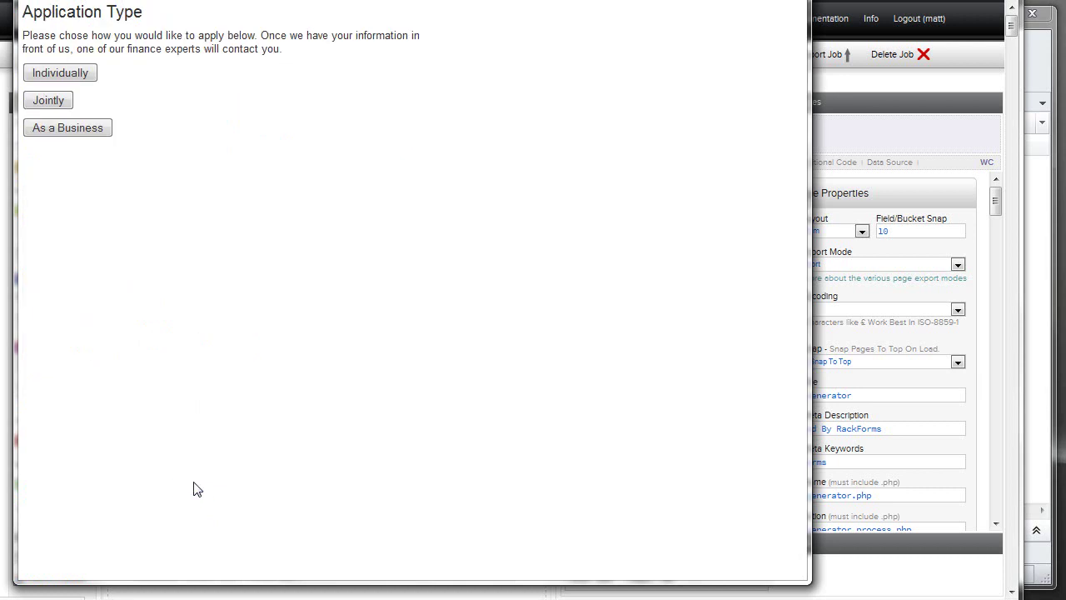
drag(20, 10, 239, 67)
click(83, 73)
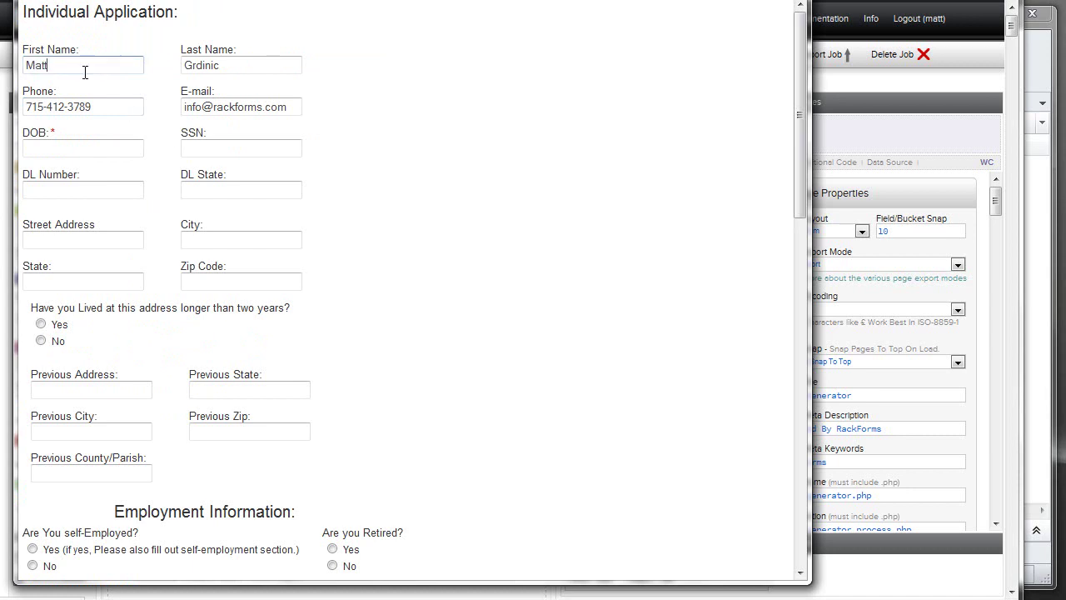
drag(231, 66, 156, 54)
click(92, 147)
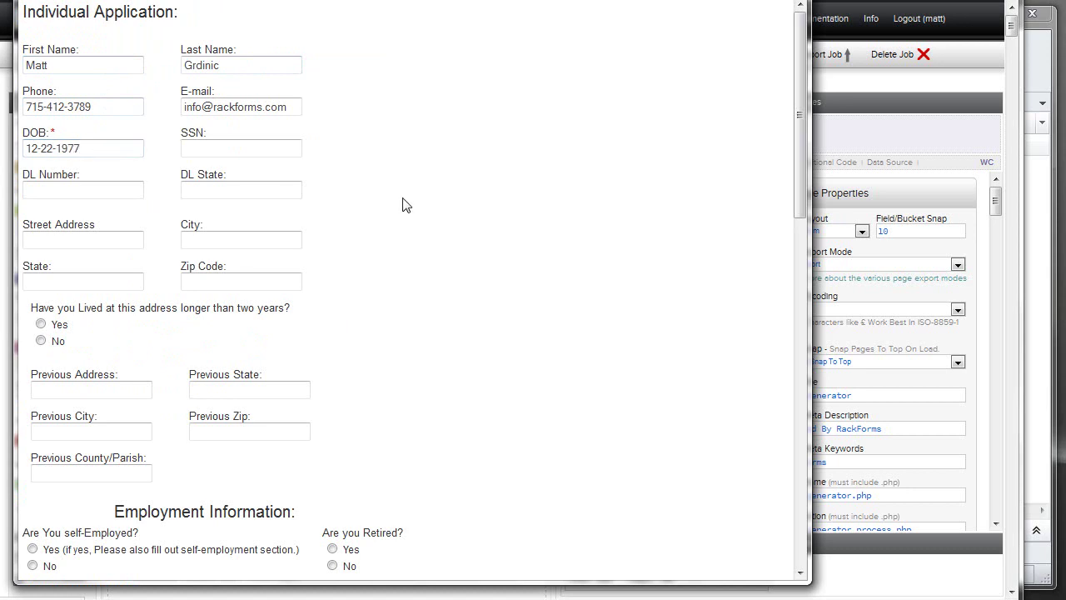
scroll(340, 312, down, 8)
scroll(372, 394, down, 3)
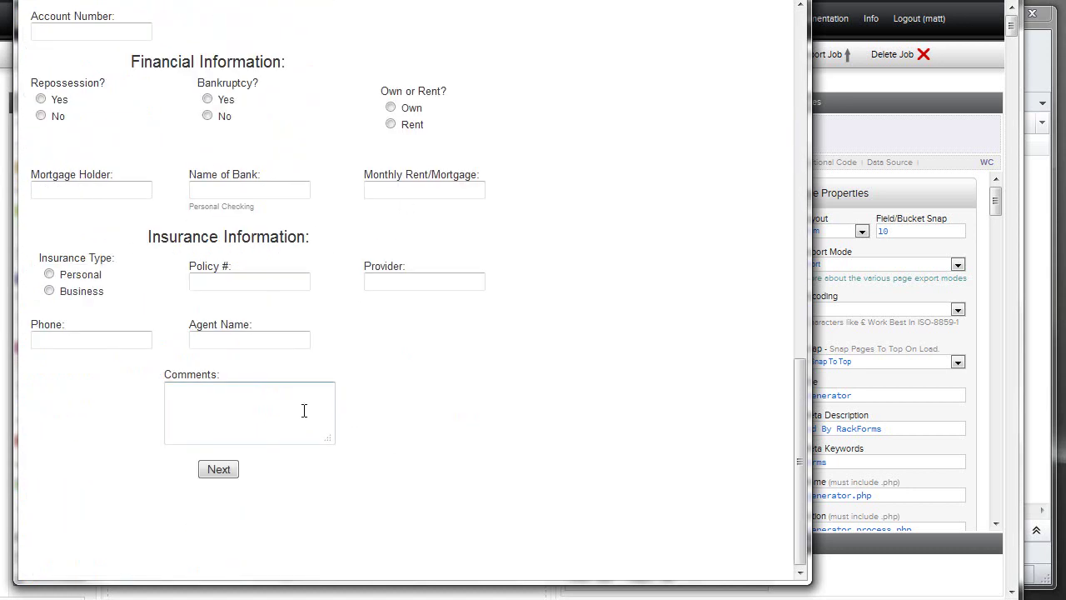
click(221, 468)
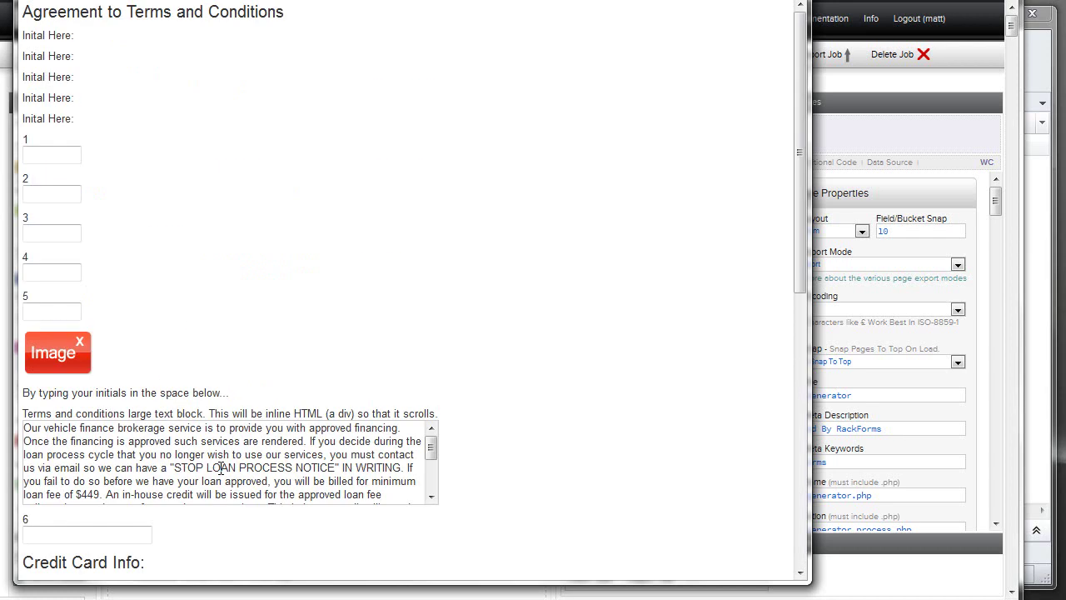
Read through the terms, draw a signature on the pad, and submit the application.
scroll(408, 225, down, 3)
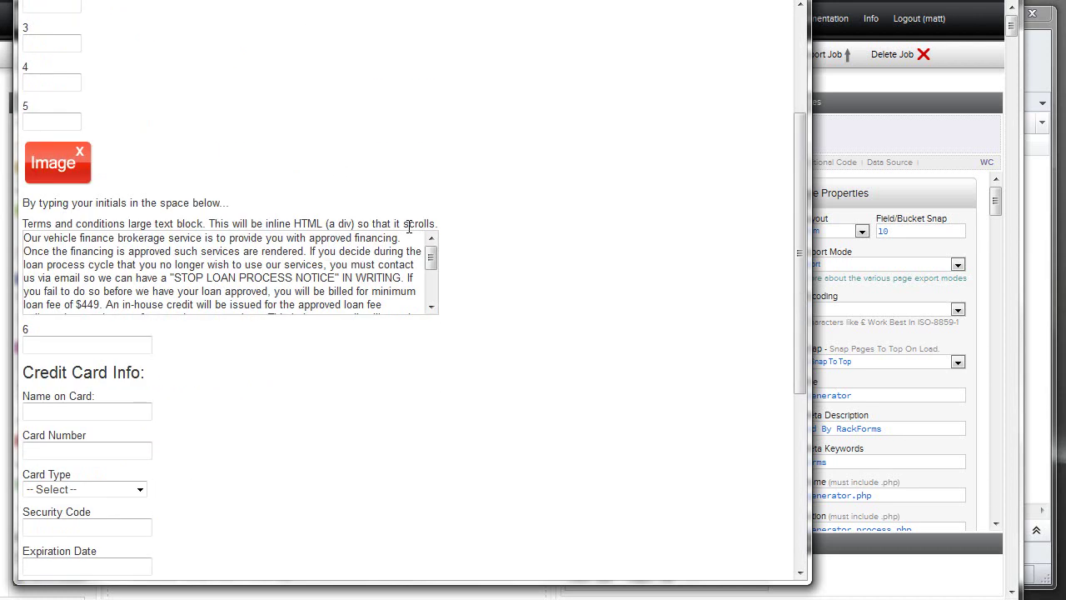
scroll(408, 225, down, 2)
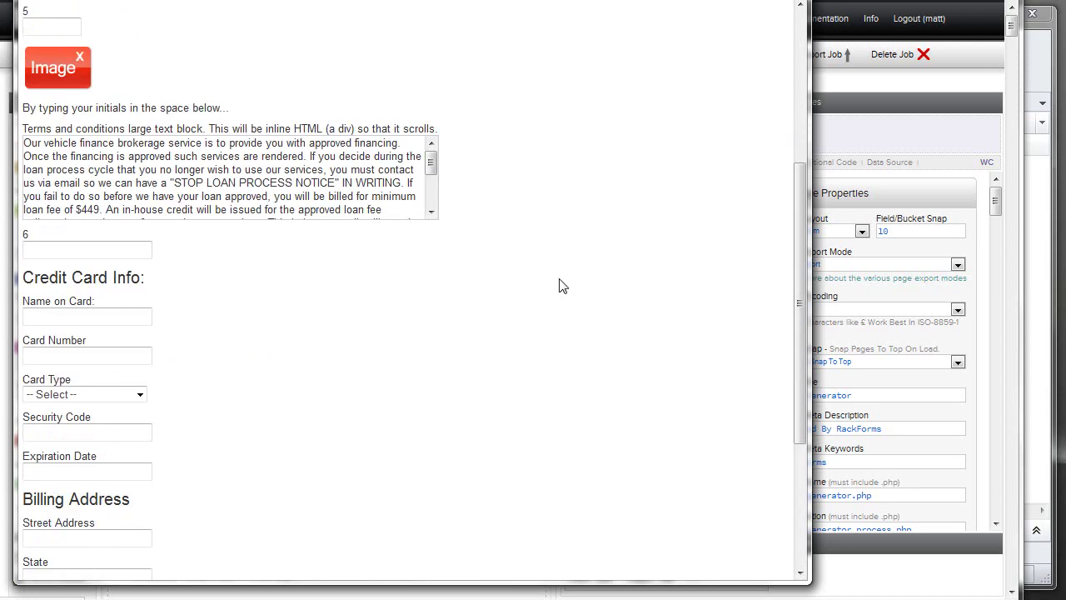
scroll(498, 302, up, 3)
scroll(469, 208, down, 6)
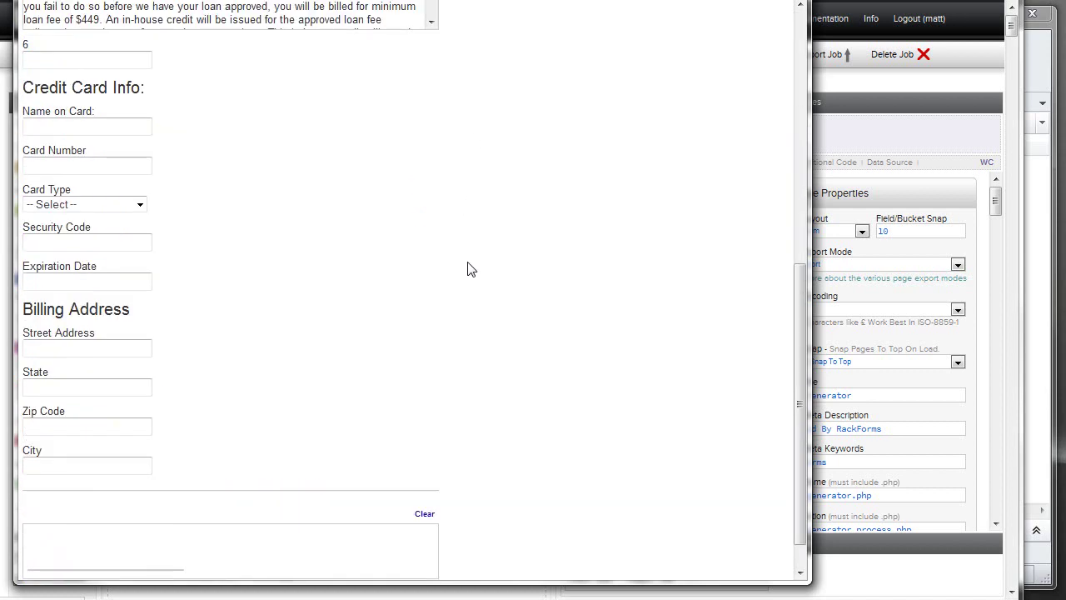
scroll(469, 271, up, 5)
mouse_move(431, 254)
mouse_down()
mouse_move(433, 286)
mouse_move(435, 233)
mouse_up()
scroll(440, 338, down, 5)
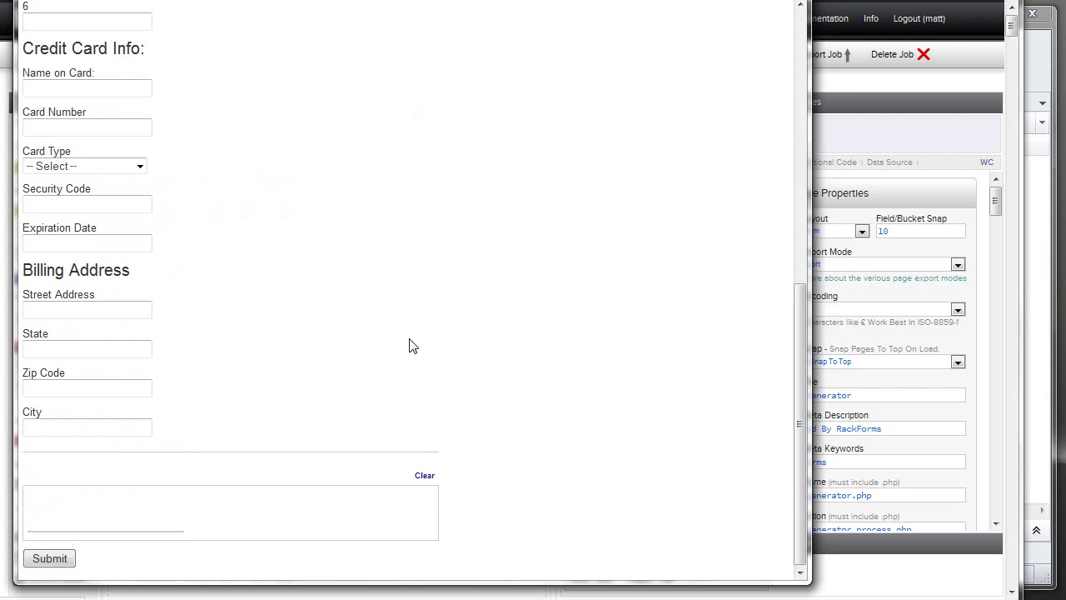
mouse_move(36, 505)
mouse_down()
mouse_move(79, 491)
mouse_move(71, 530)
mouse_move(109, 503)
mouse_move(149, 499)
mouse_move(167, 513)
mouse_up()
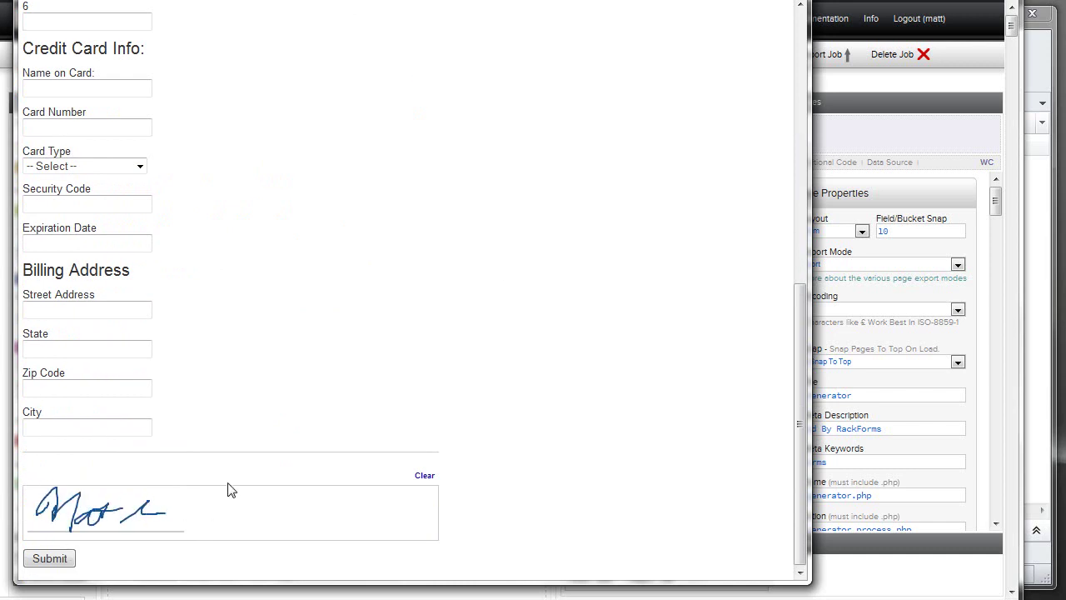
click(50, 559)
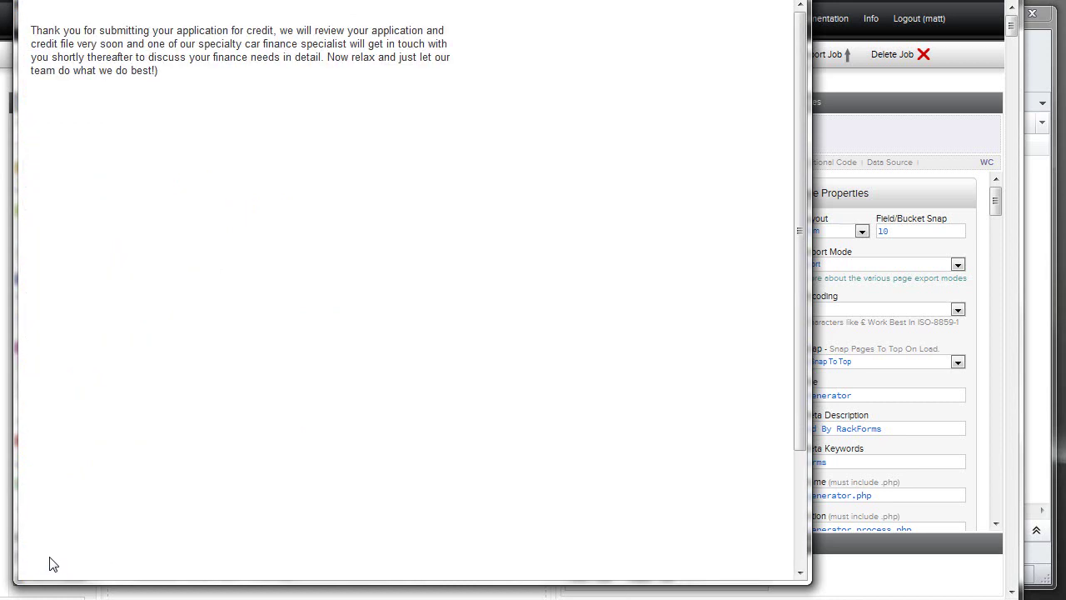
Review the credit-application thank-you message and close the preview window.
drag(183, 73, 18, 43)
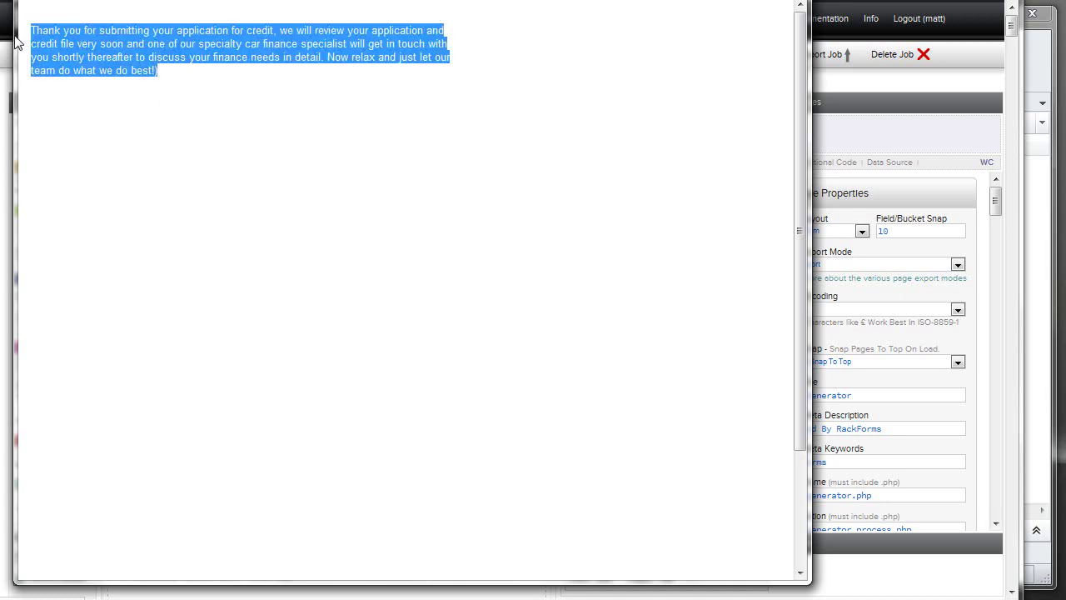
click(87, 37)
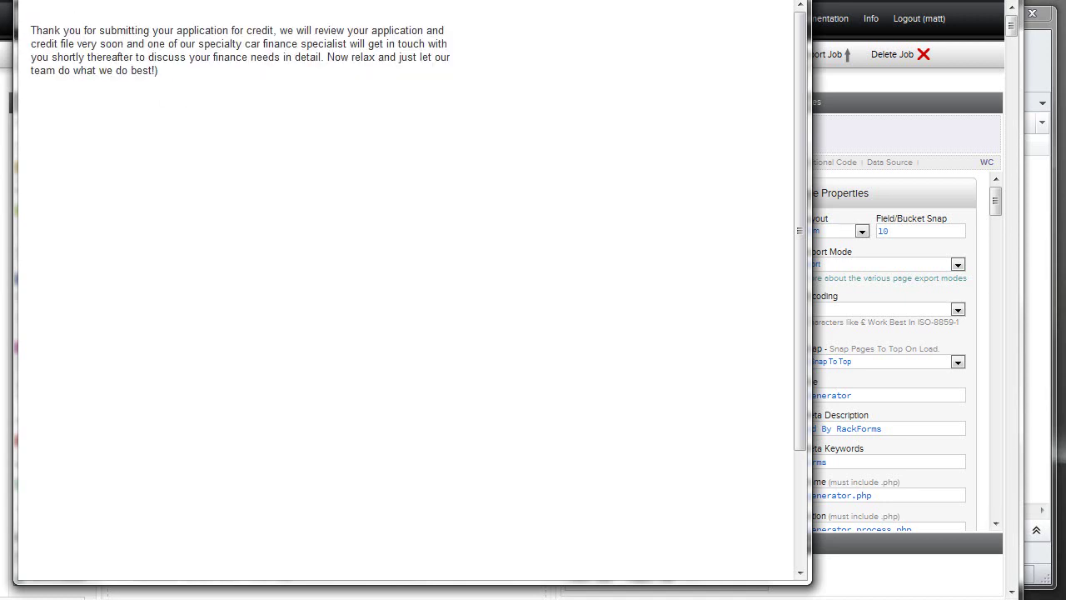
key(alt+F4)
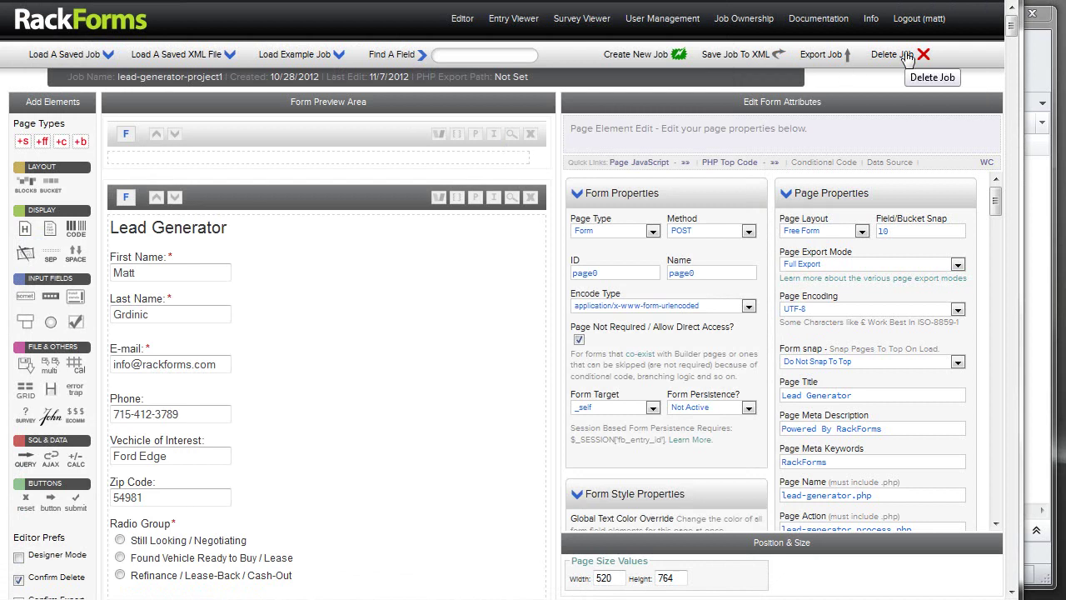
Select the top page block's header to load the Configuration Page properties.
click(385, 131)
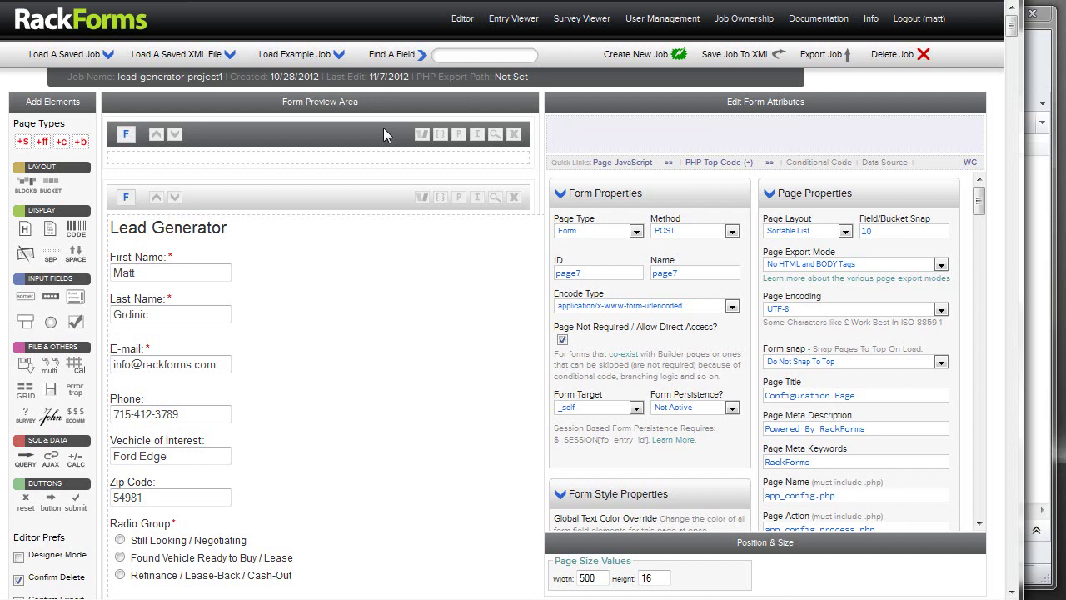
click(718, 161)
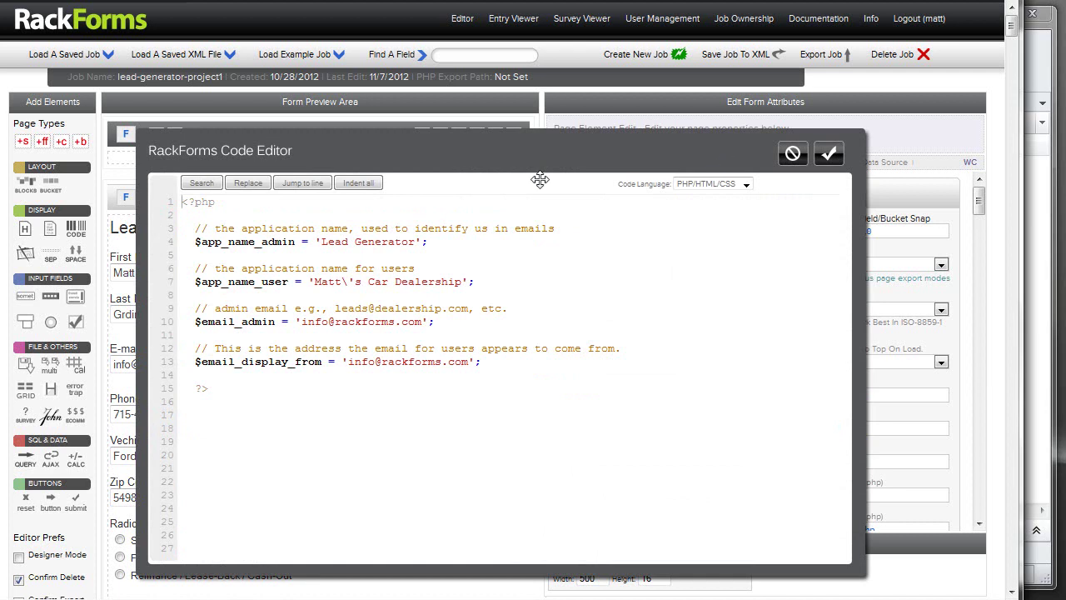
drag(276, 321, 196, 321)
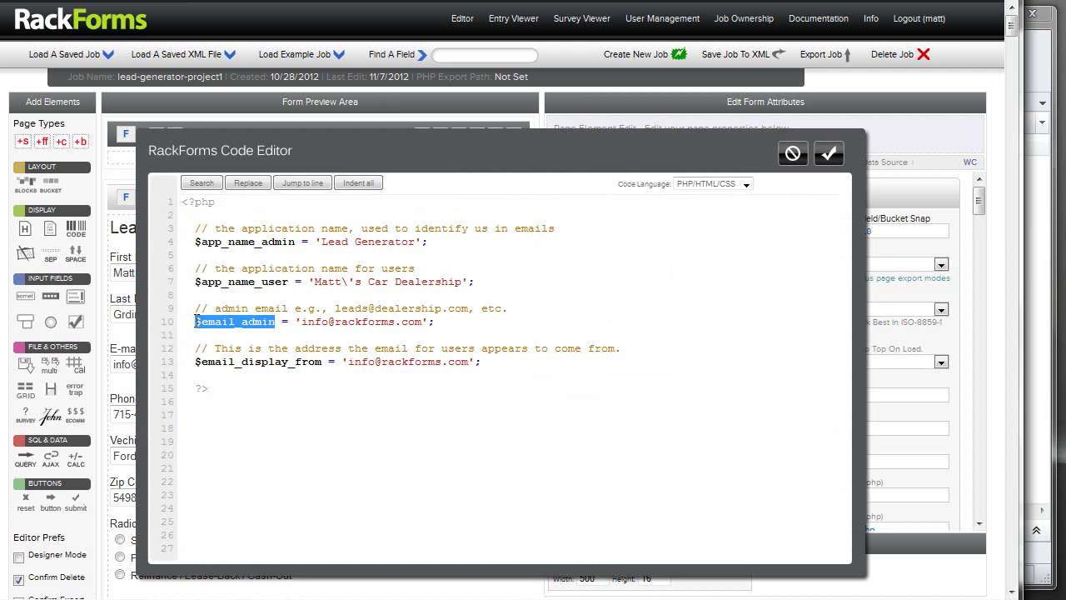
click(264, 327)
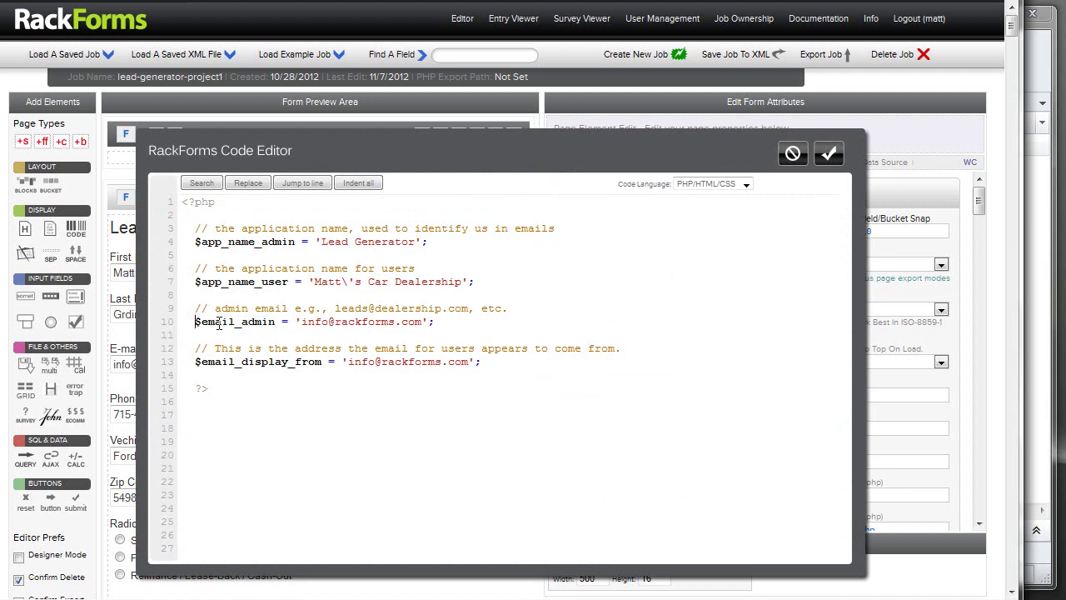
drag(277, 322, 198, 327)
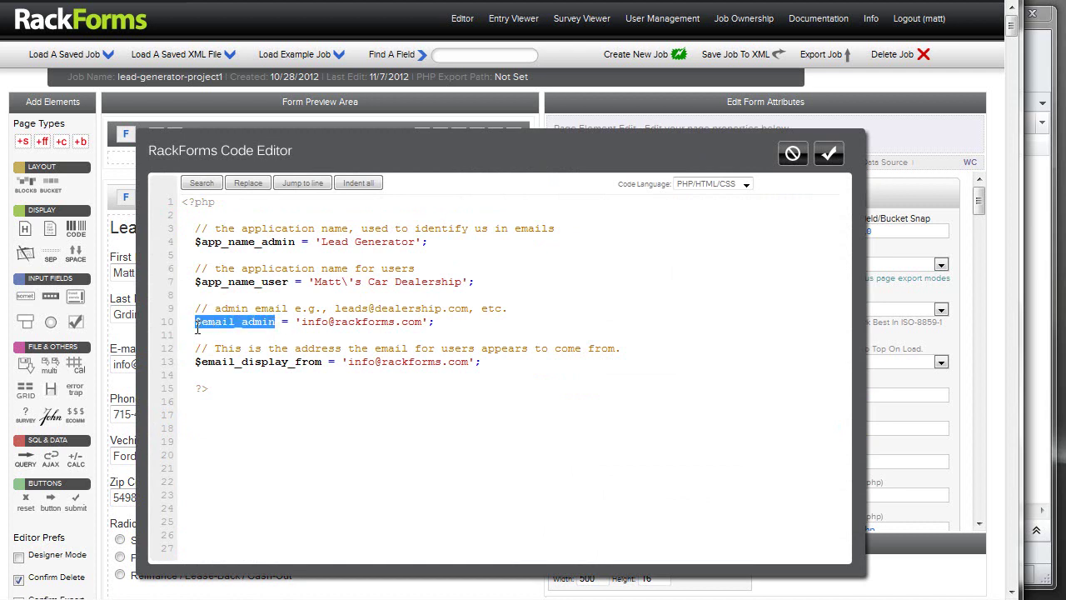
click(792, 152)
scroll(433, 283, down, 5)
Inspect the first email element's ${email_admin} recipient, then select the Process Lead Page heading.
scroll(408, 310, down, 1)
click(191, 312)
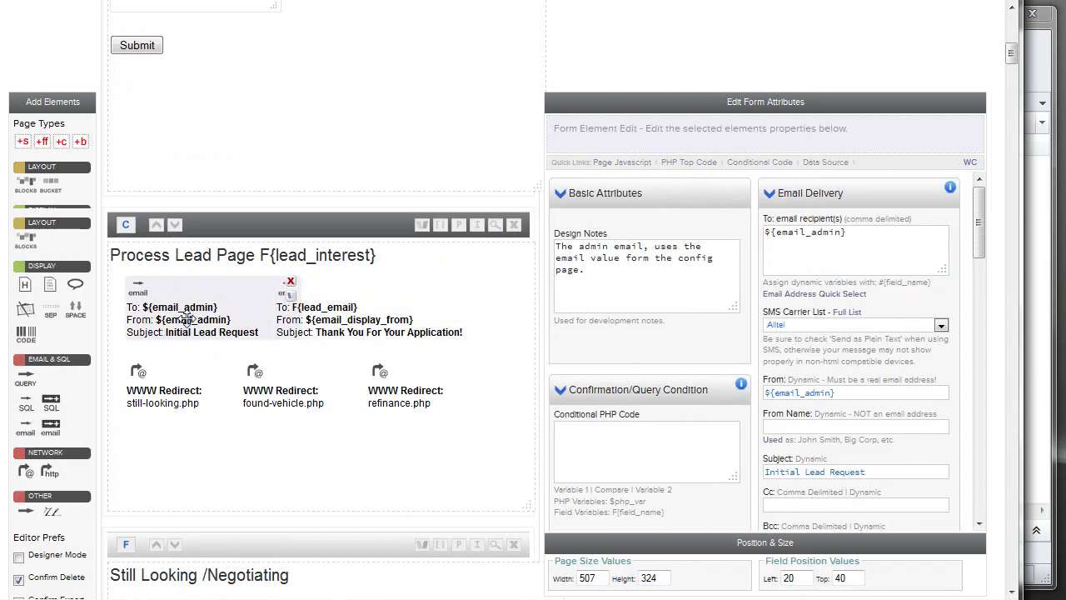
triple_click(829, 234)
click(829, 234)
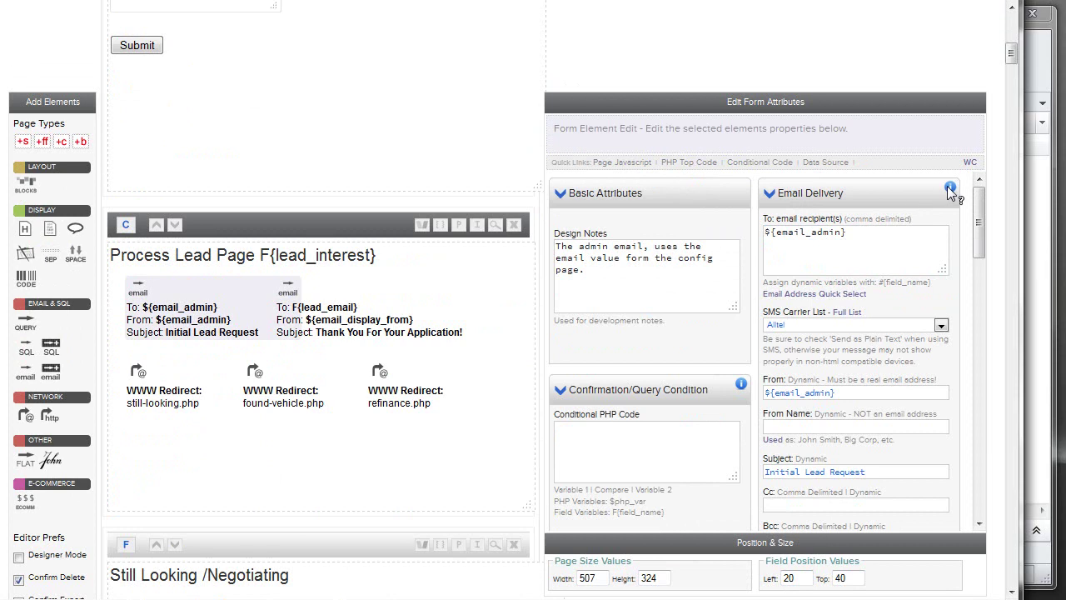
mouse_move(951, 188)
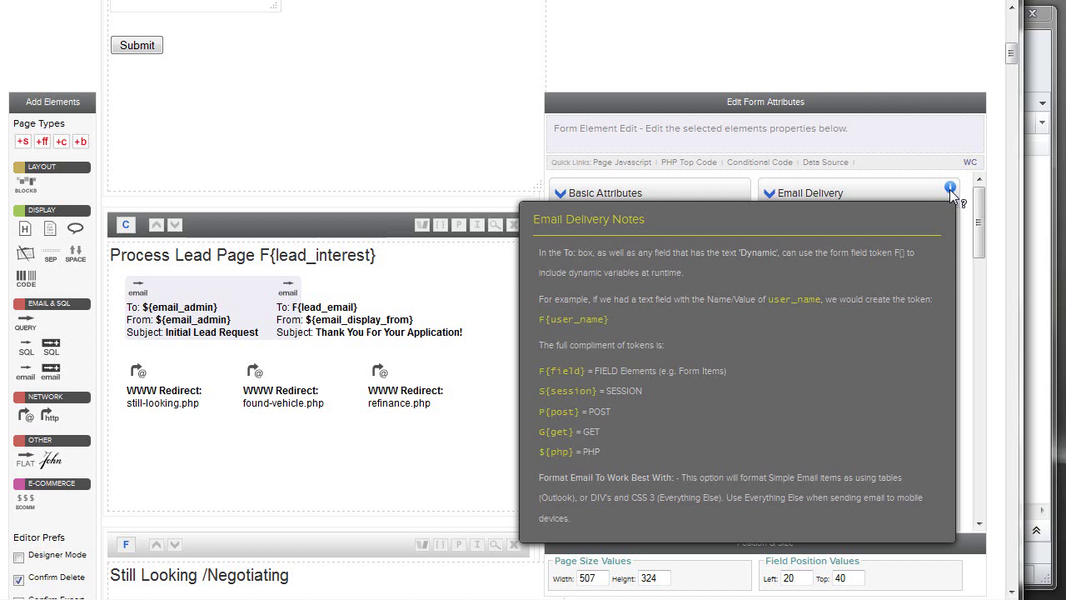
drag(868, 233, 771, 233)
click(855, 235)
drag(878, 233, 764, 233)
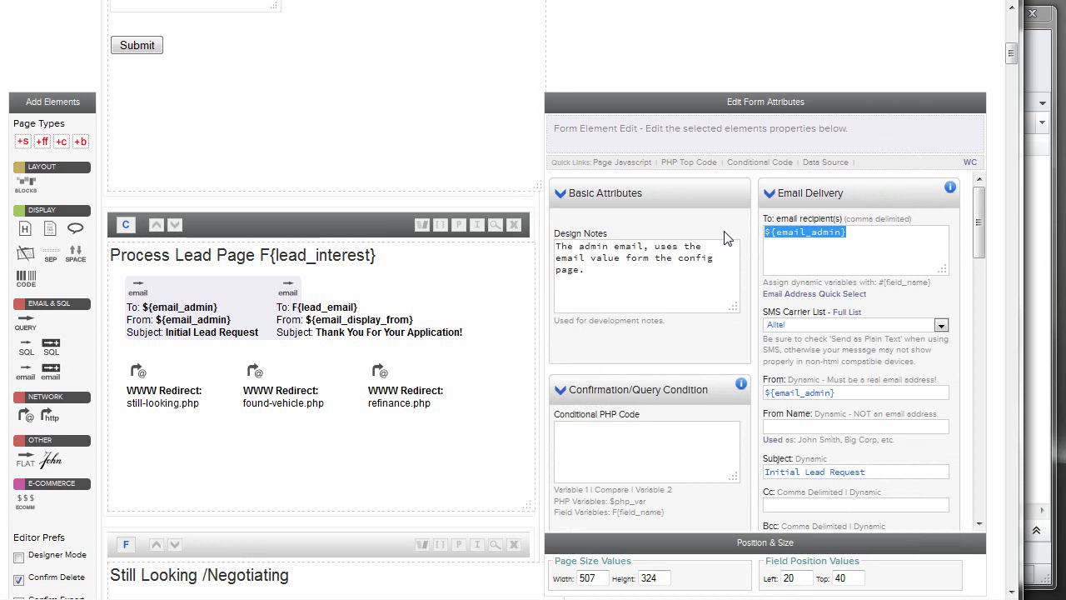
click(218, 248)
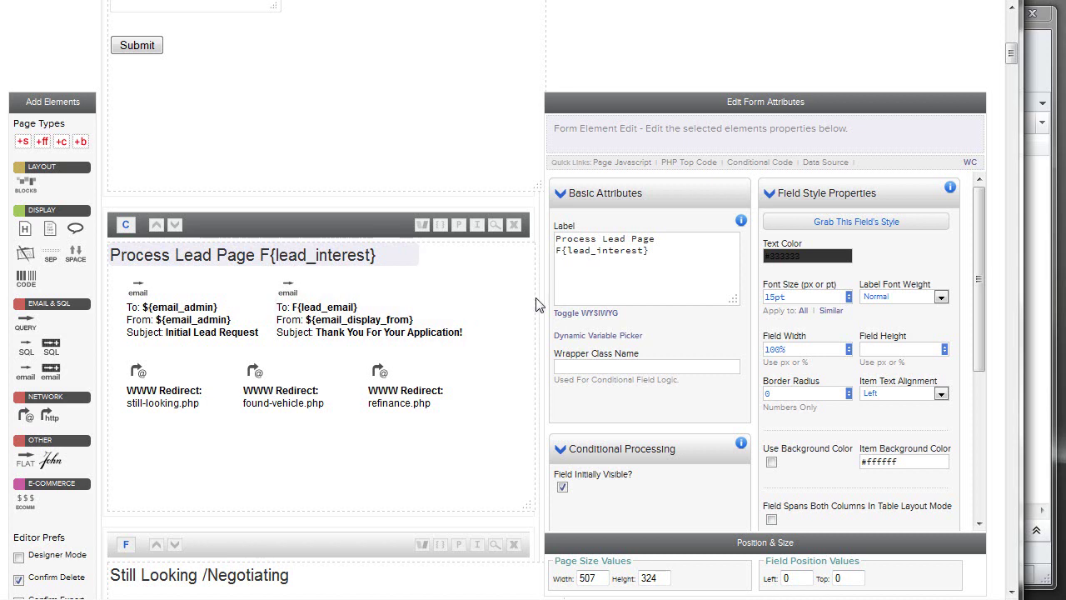
Check the F{lead_interest} token in the heading label, then show the process-lead.php page settings.
drag(671, 254, 546, 254)
click(621, 261)
drag(661, 248, 541, 250)
click(624, 260)
click(286, 222)
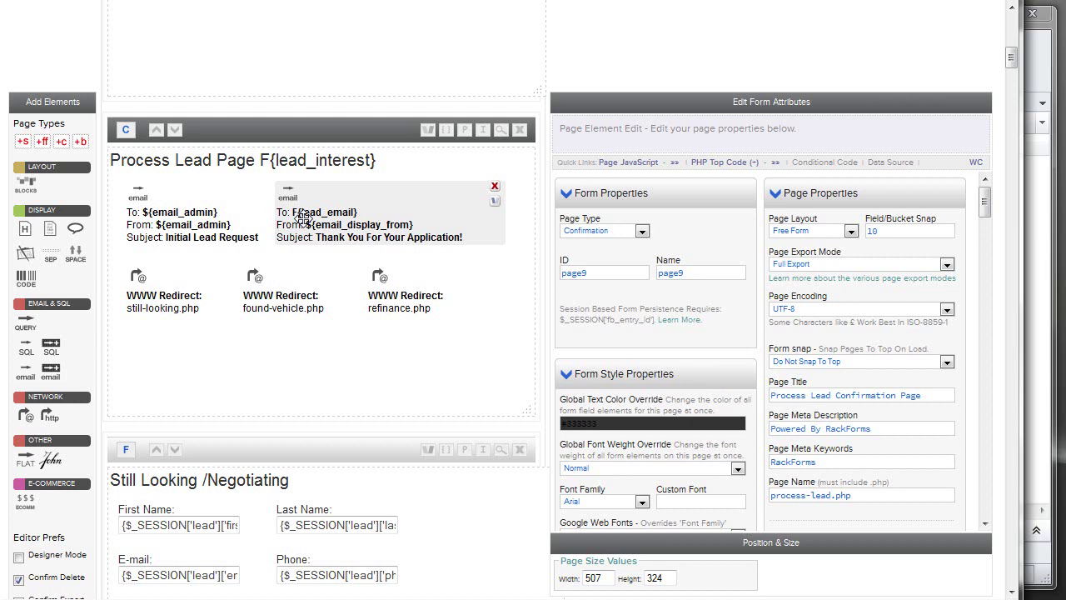
Inspect the still-looking.php and found-vehicle.php redirects' conditions and addresses.
drag(441, 356, 171, 265)
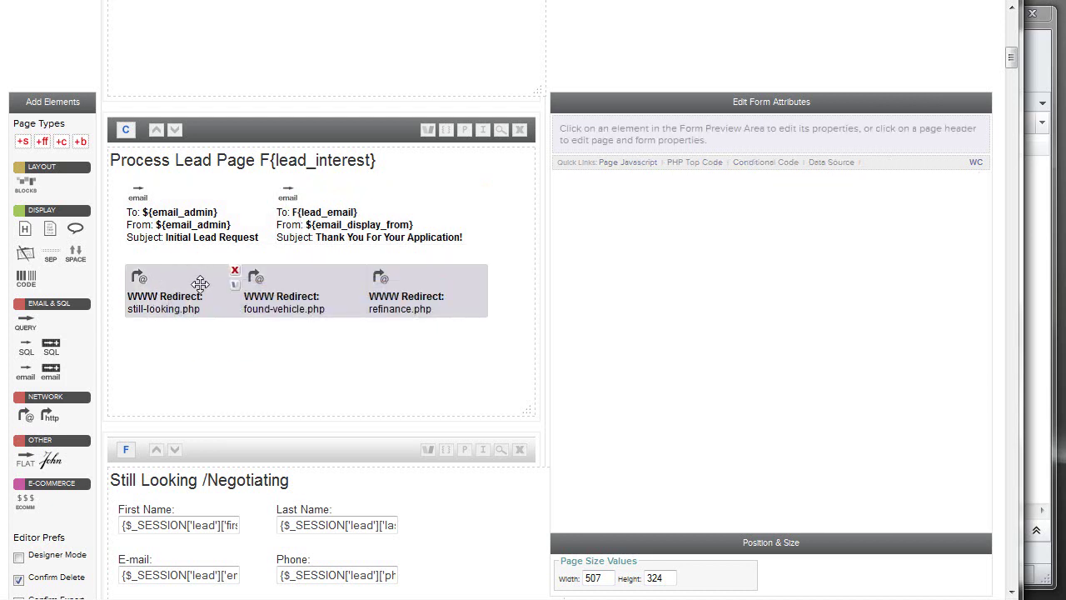
click(176, 286)
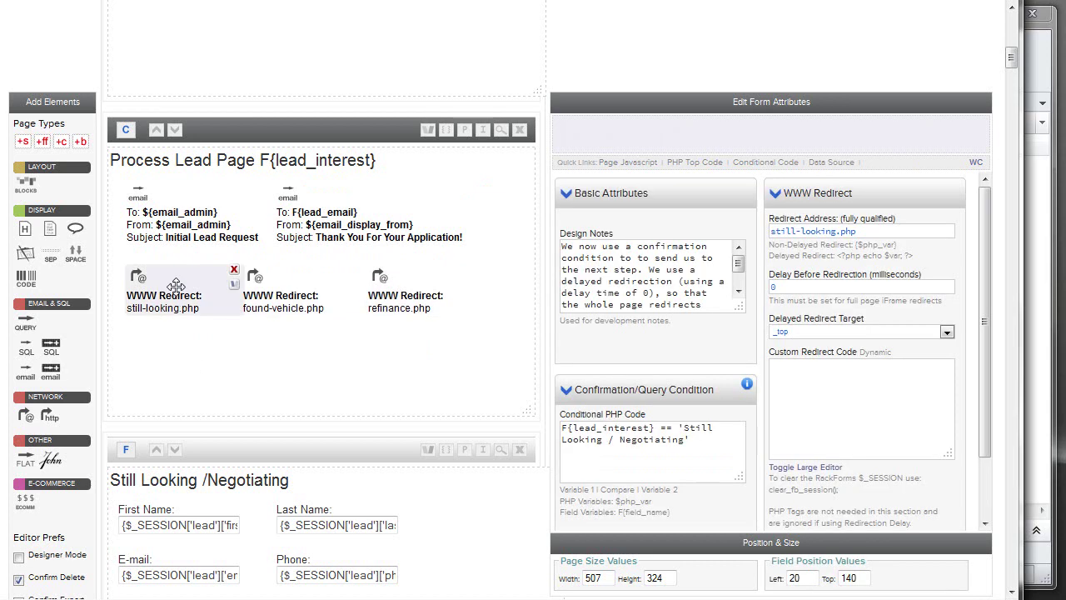
scroll(176, 285, up, 5)
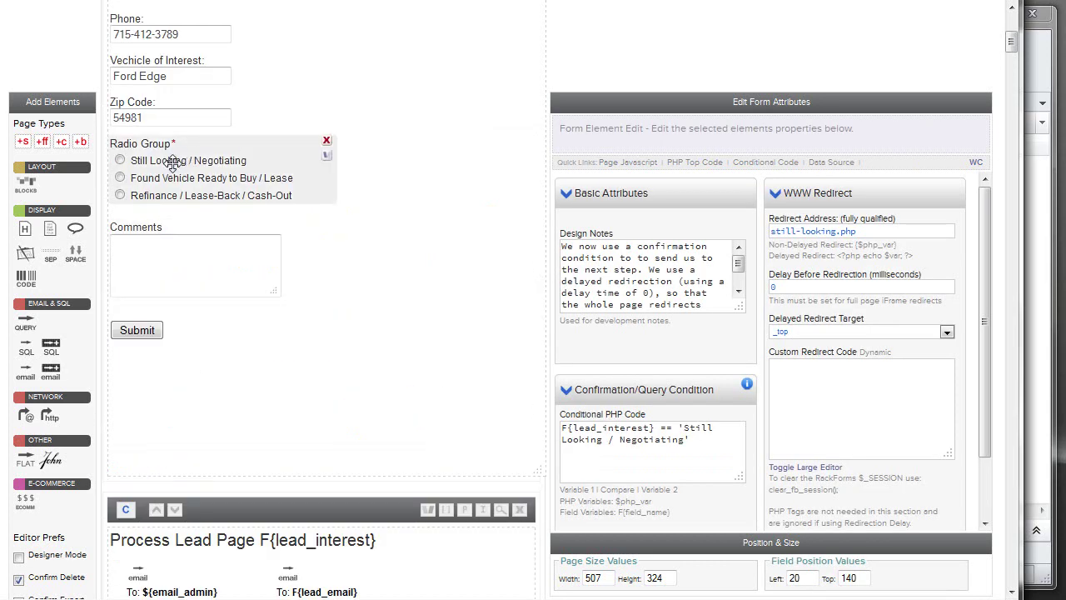
scroll(172, 162, down, 2)
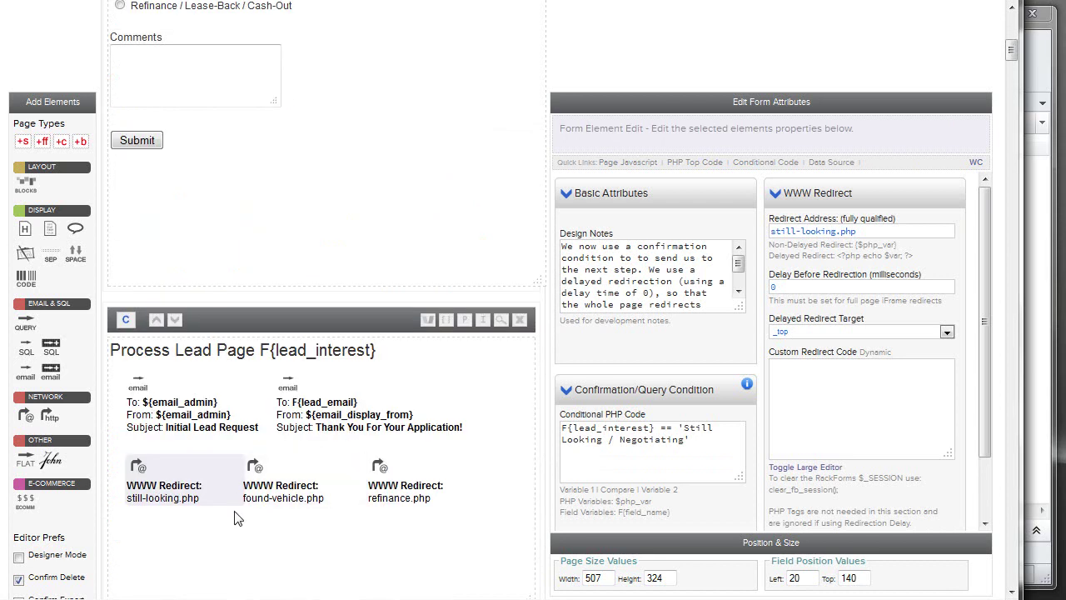
scroll(203, 81, up, 1)
scroll(186, 494, down, 2)
mouse_move(181, 395)
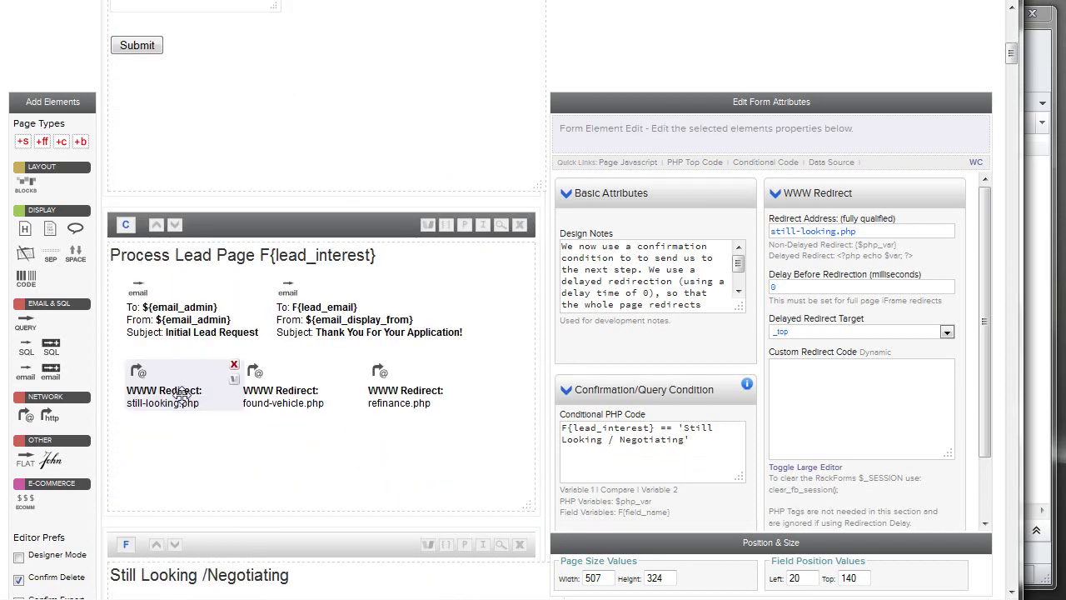
drag(684, 427, 684, 441)
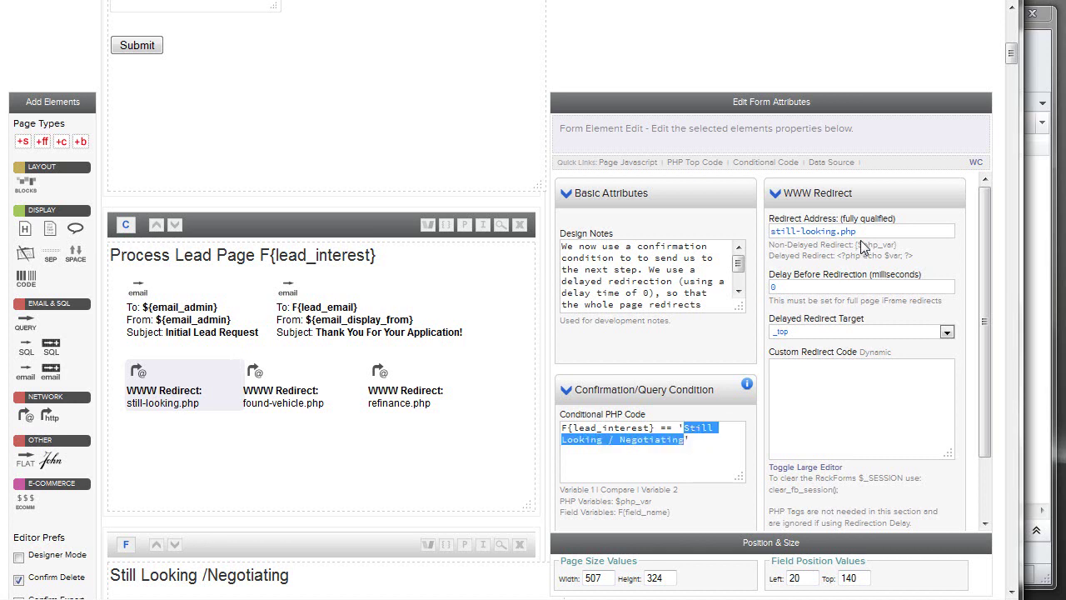
drag(872, 231, 772, 231)
click(337, 381)
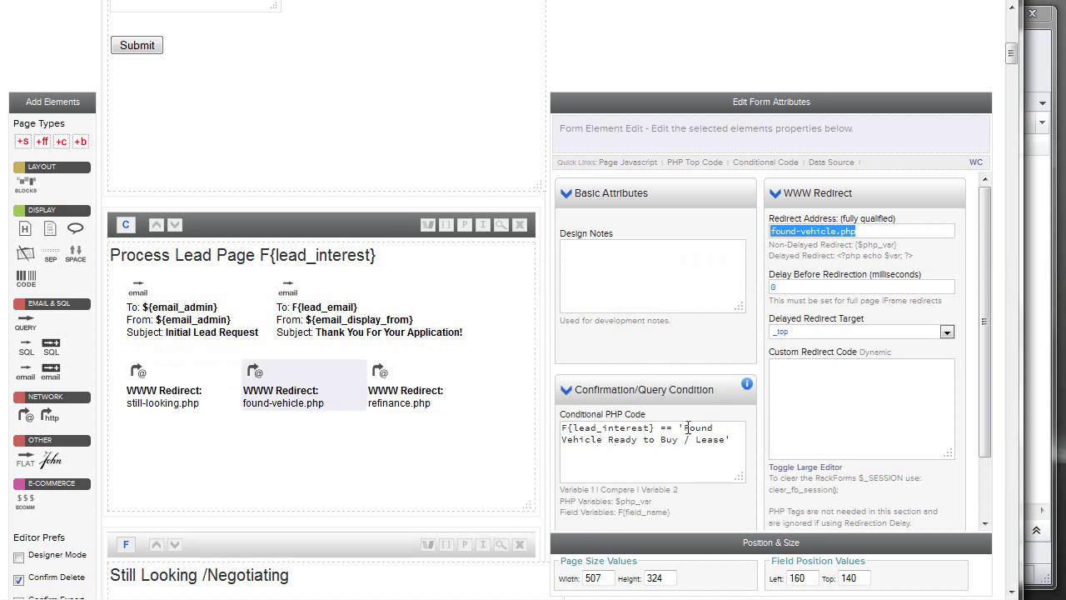
click(869, 232)
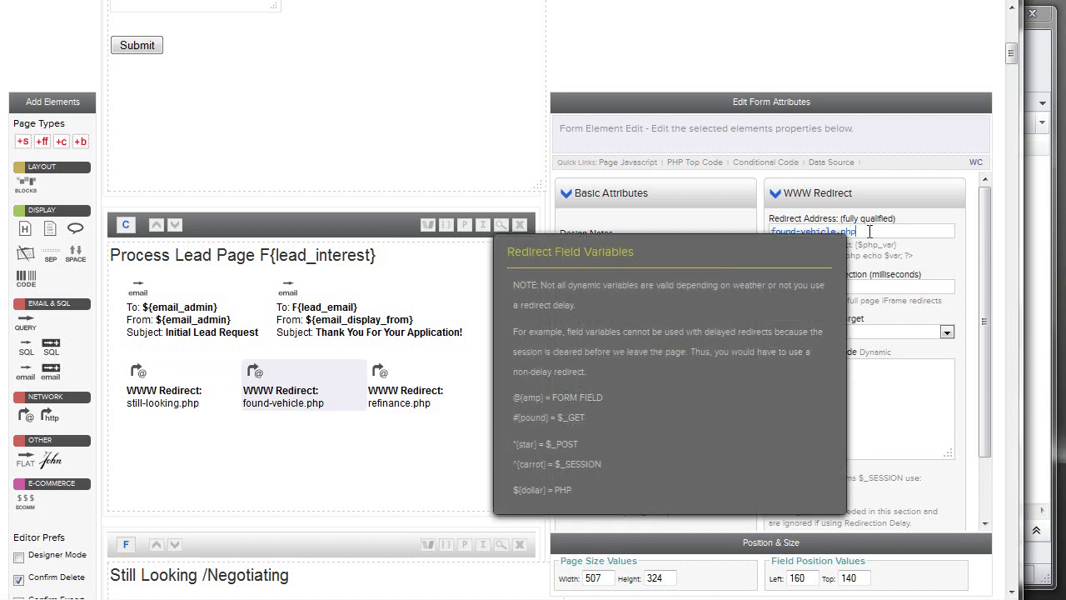
click(192, 391)
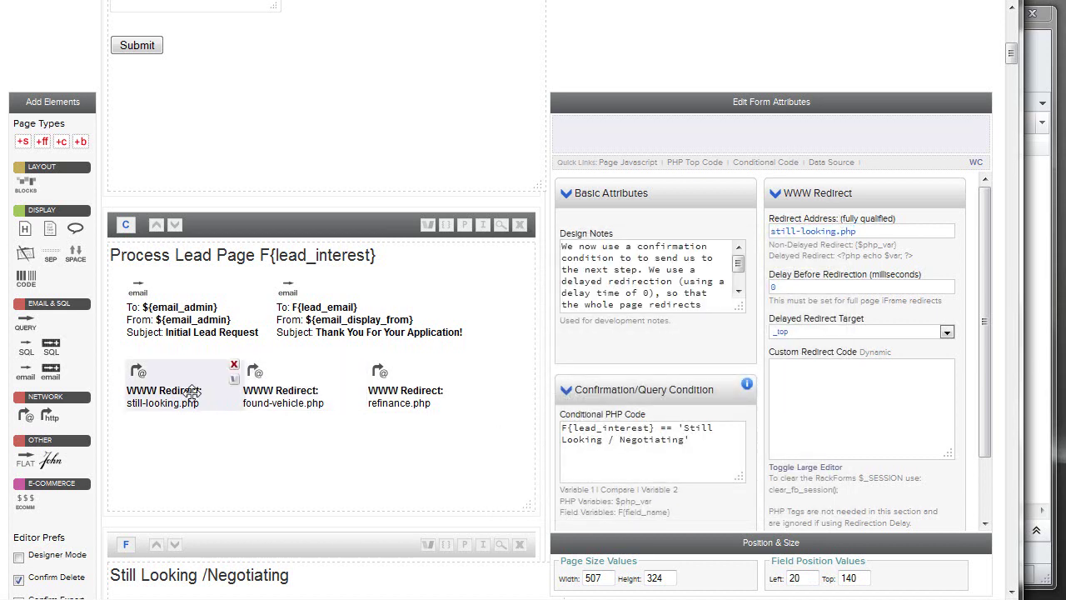
Change the still-looking.php condition to F{lead_interest} == 'Still Looking / Negotiating'.
drag(708, 450, 559, 423)
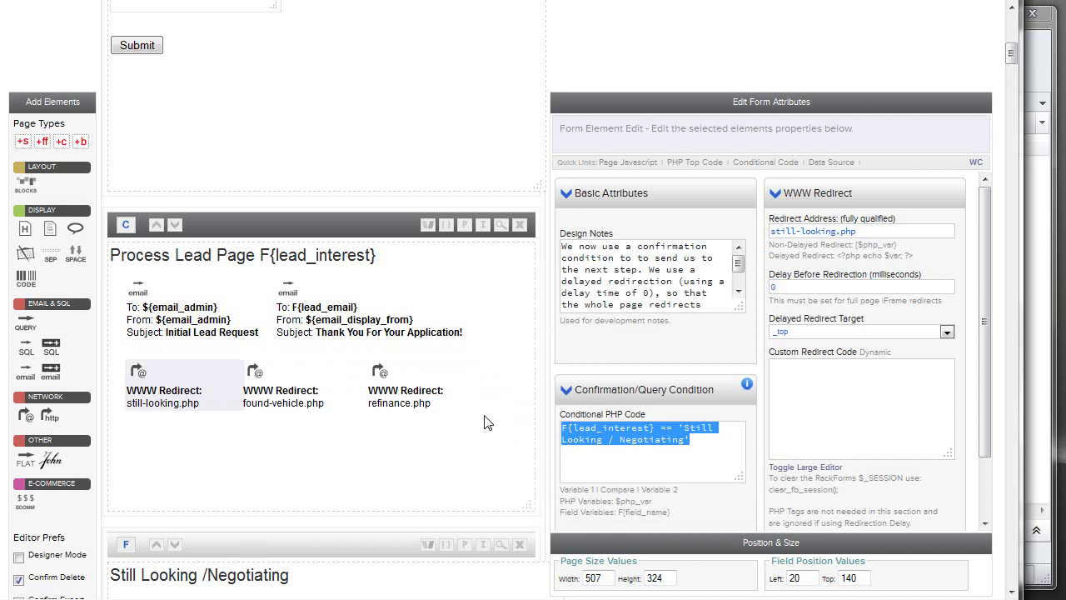
drag(655, 427, 545, 419)
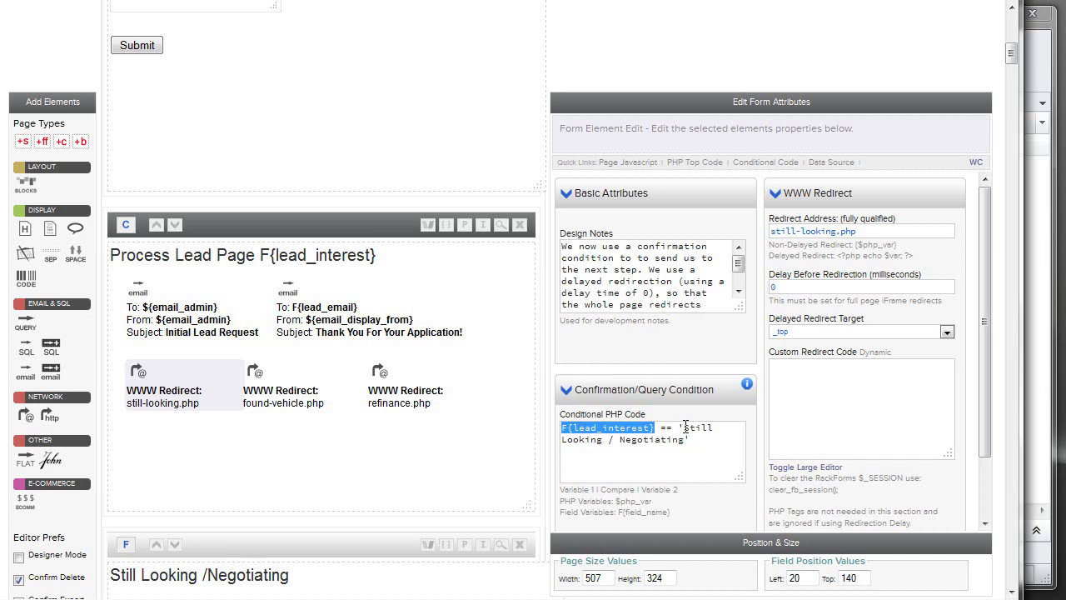
click(663, 428)
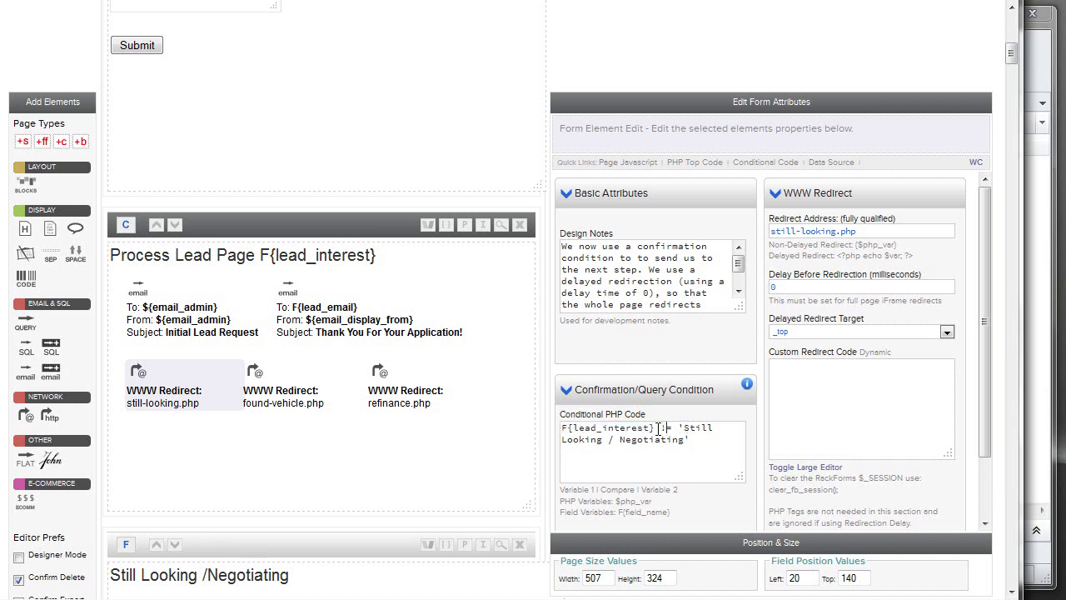
key(BackSpace)
text(=)
key(ctrl+a)
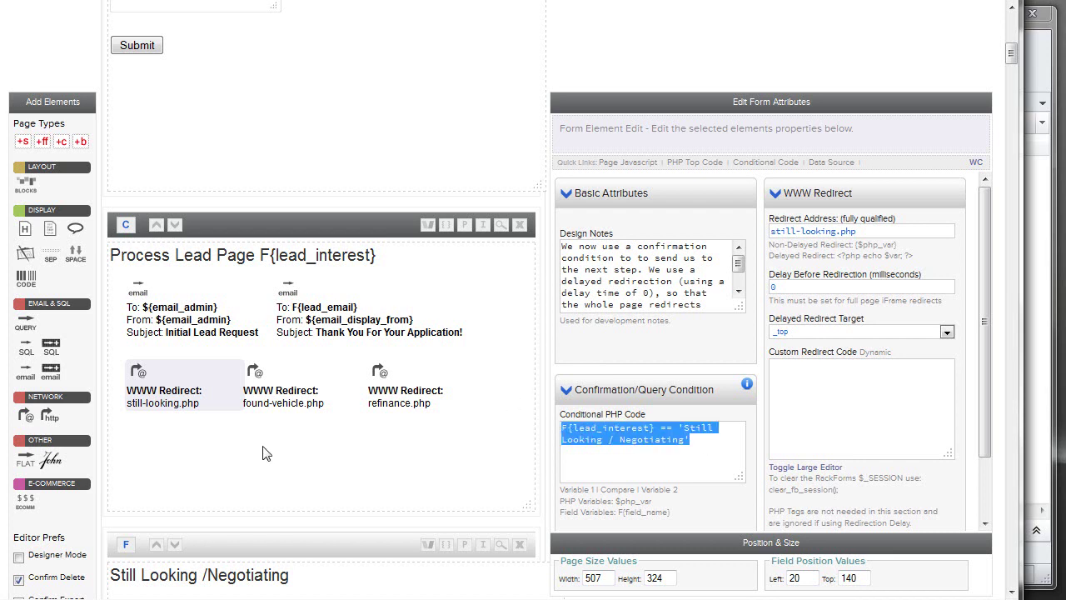
Select the Next submit button, still_looking_submit1, to view its settings.
scroll(297, 428, down, 5)
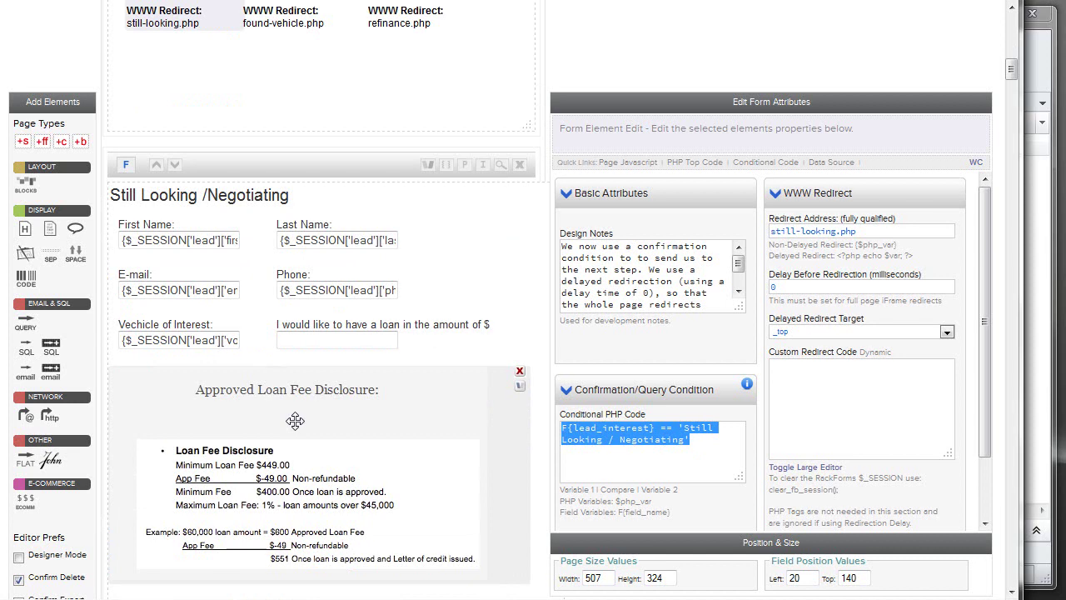
scroll(296, 421, down, 5)
click(308, 289)
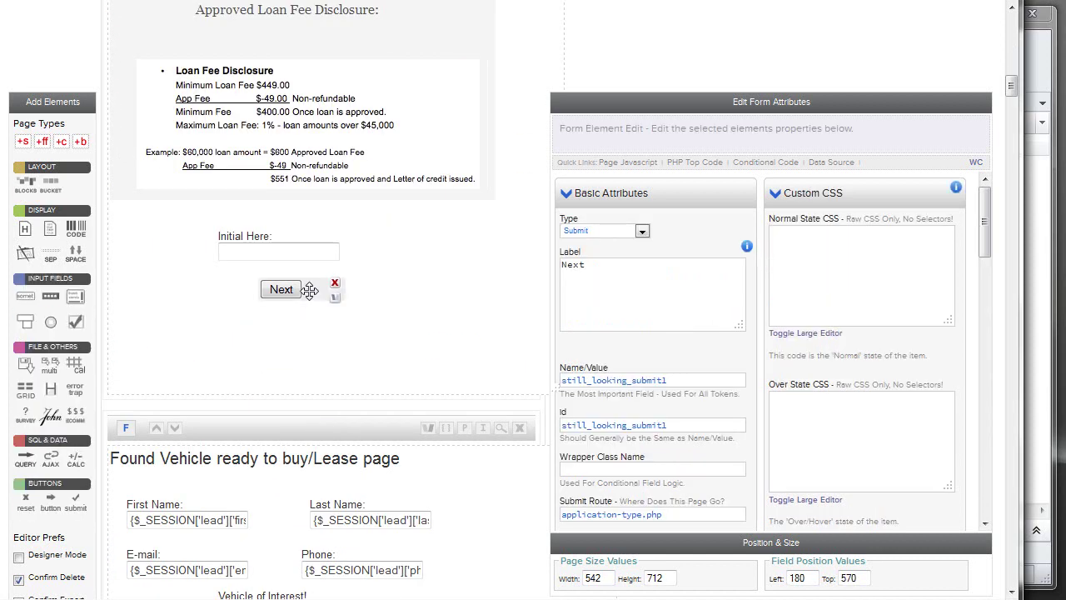
scroll(635, 414, down, 2)
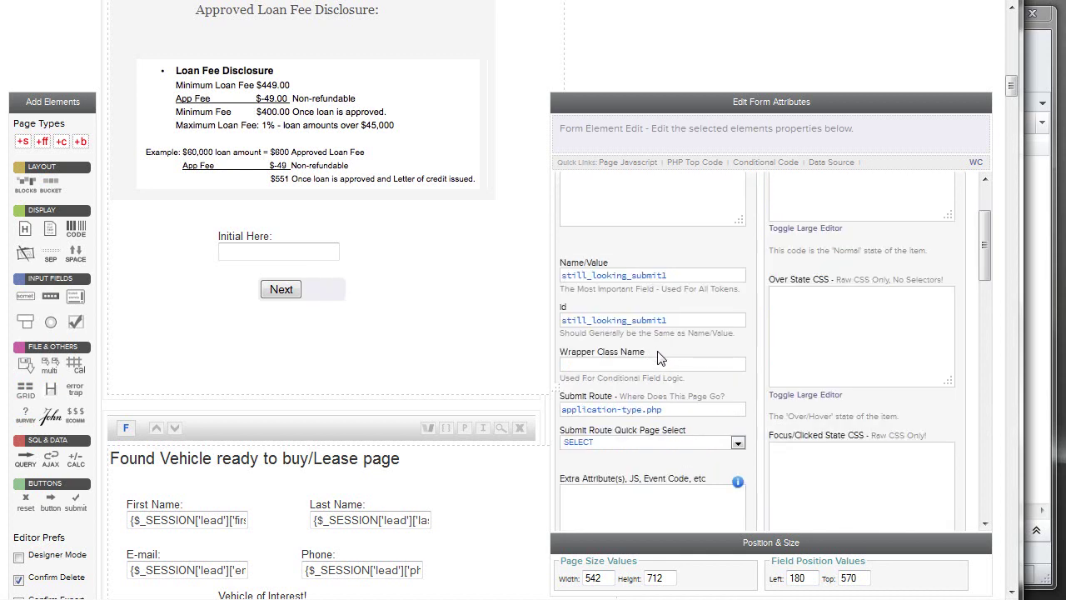
click(649, 441)
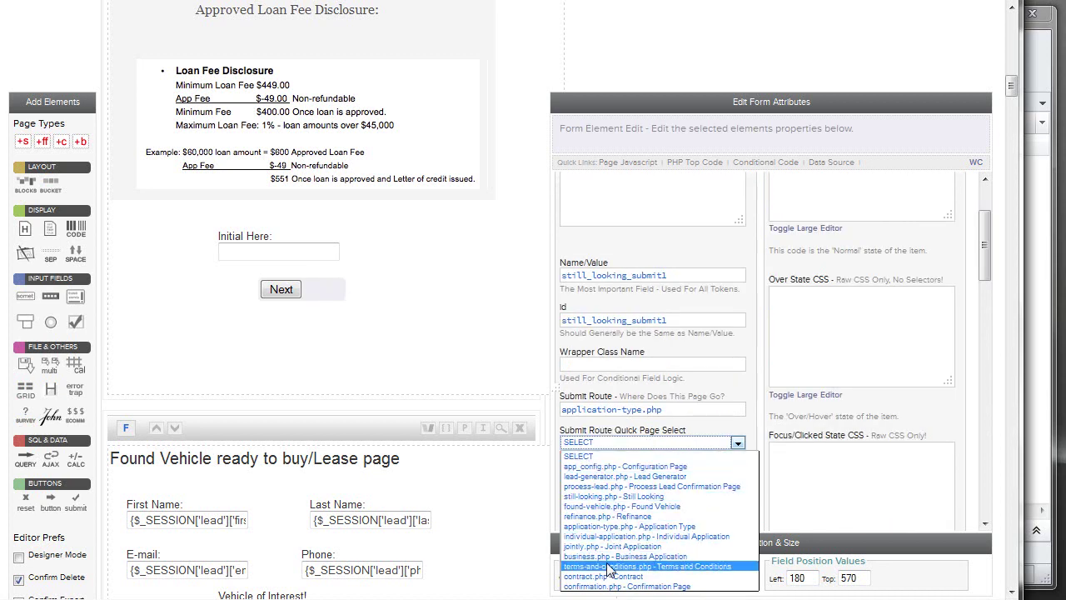
click(687, 366)
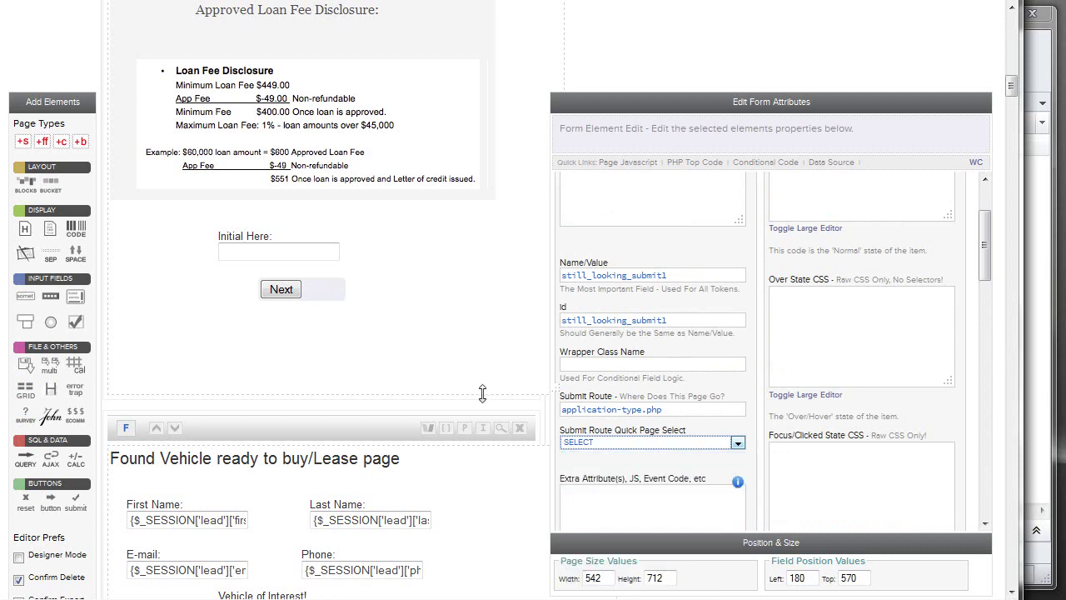
drag(664, 409, 491, 406)
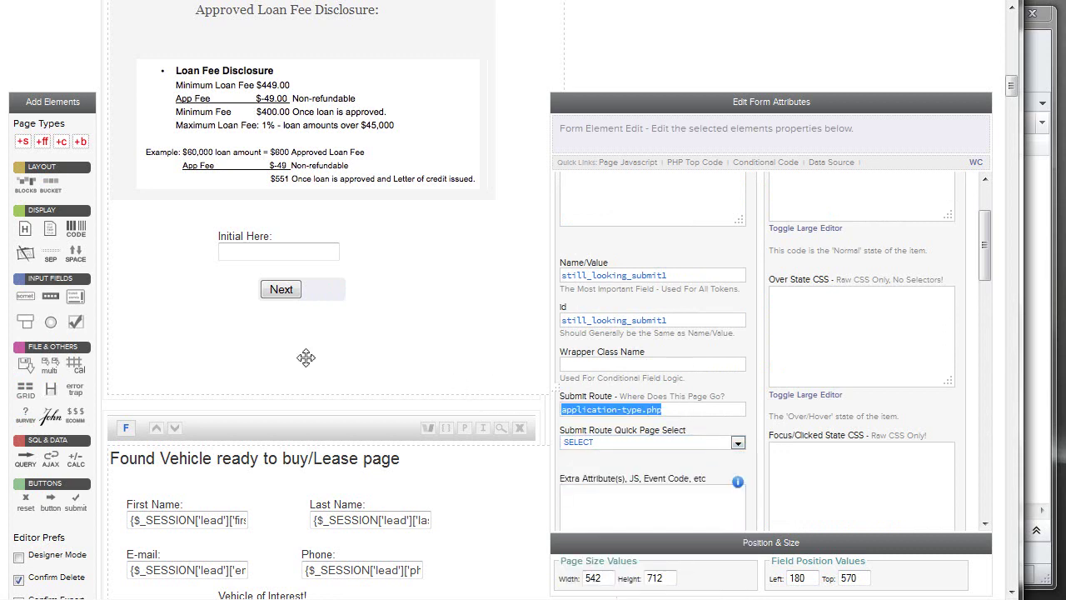
scroll(296, 360, down, 10)
scroll(363, 381, down, 15)
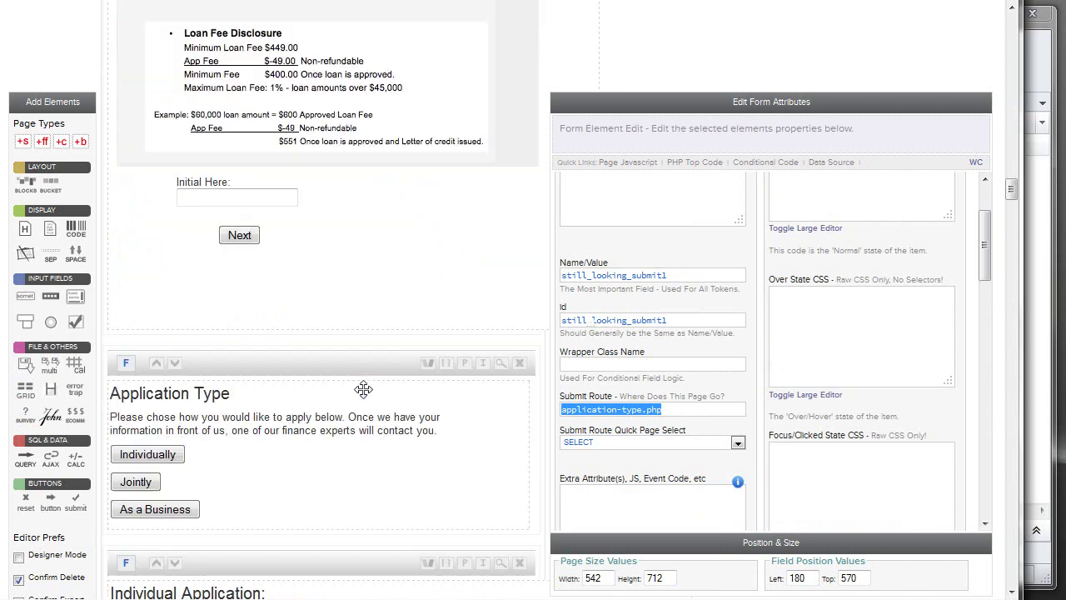
click(300, 184)
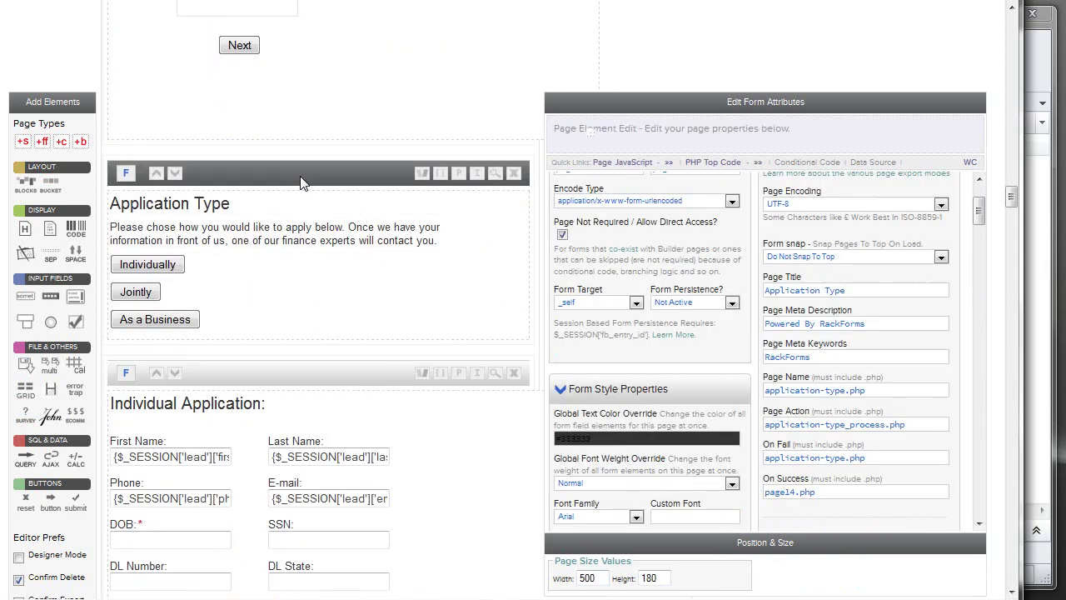
click(206, 268)
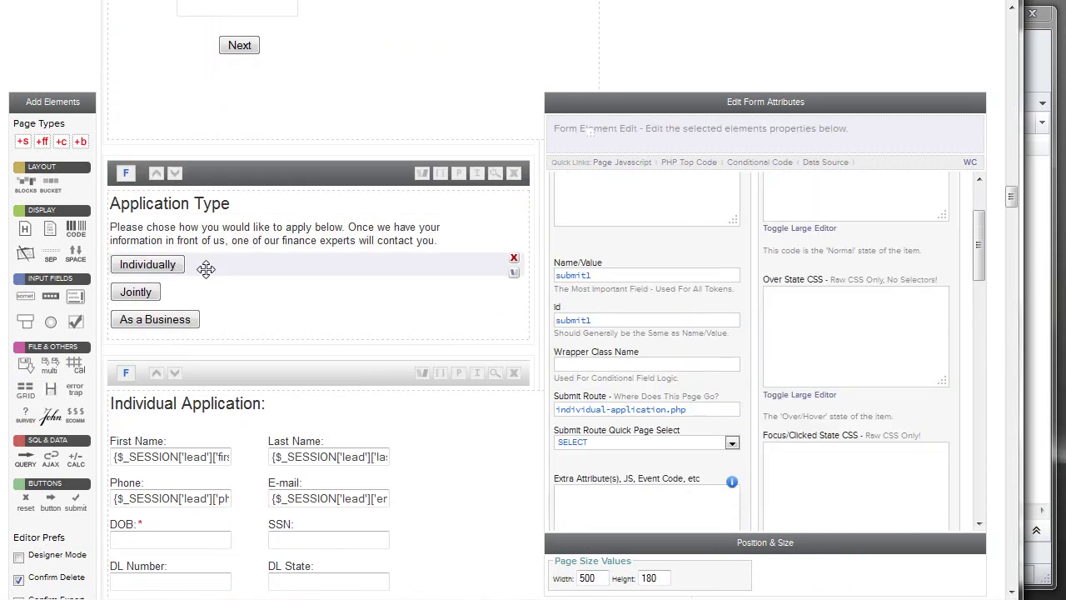
drag(713, 410, 494, 408)
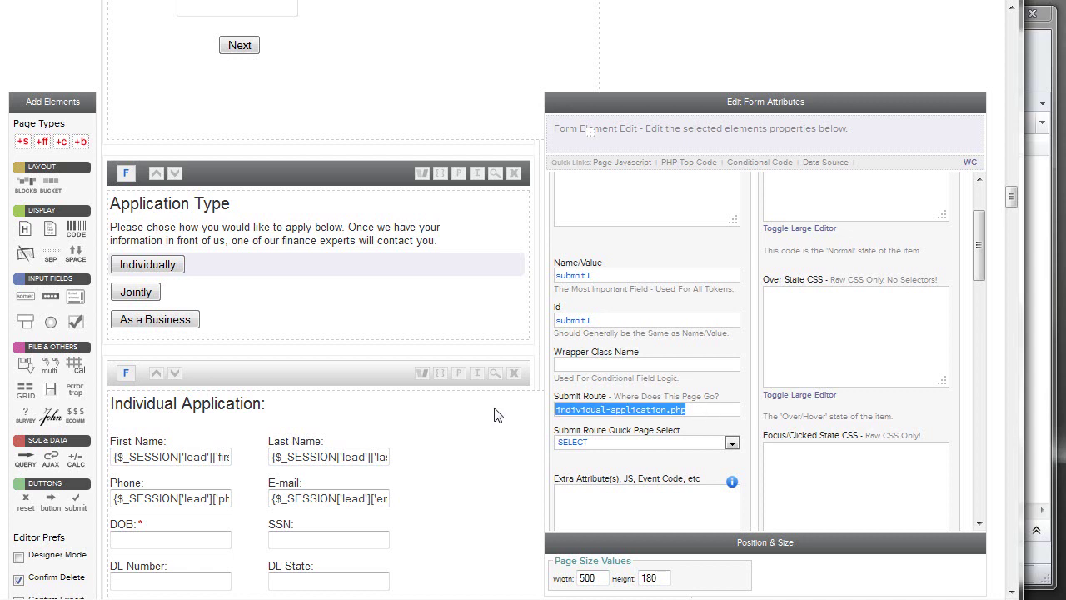
click(611, 408)
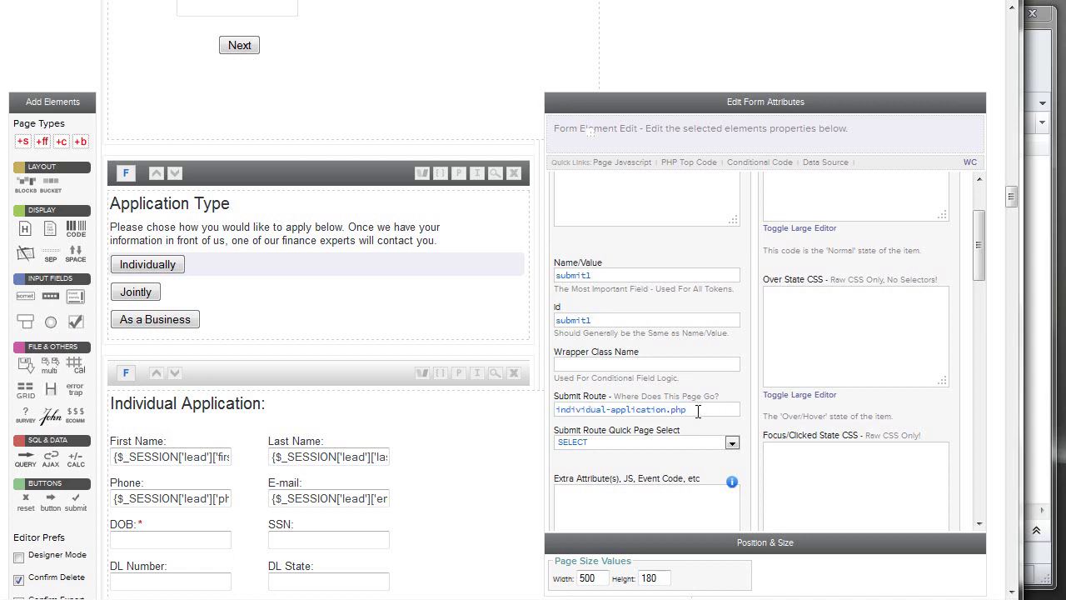
drag(696, 409, 513, 416)
click(243, 290)
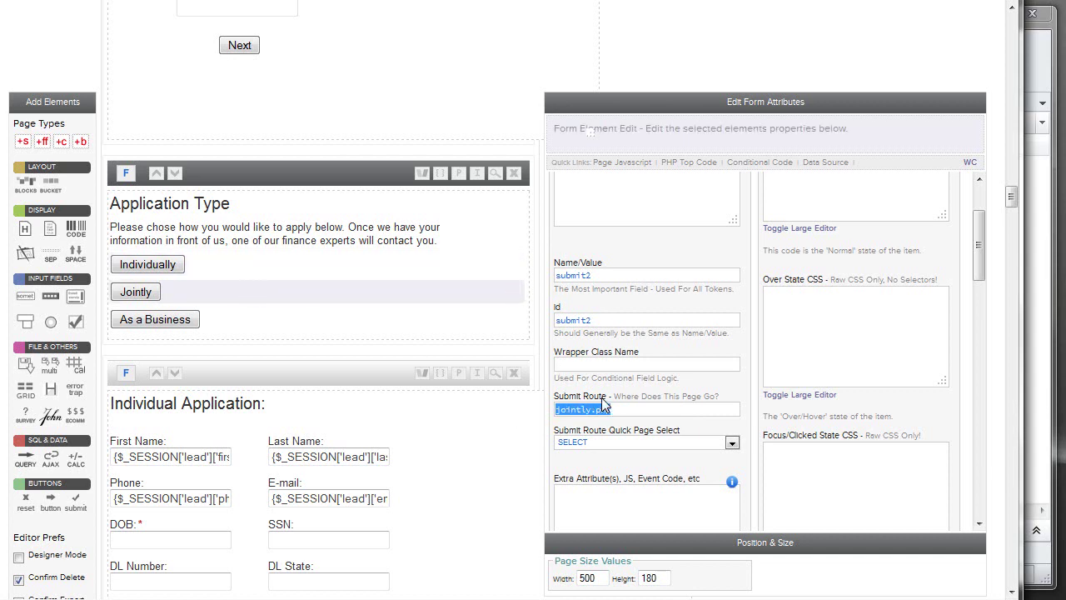
scroll(369, 338, down, 10)
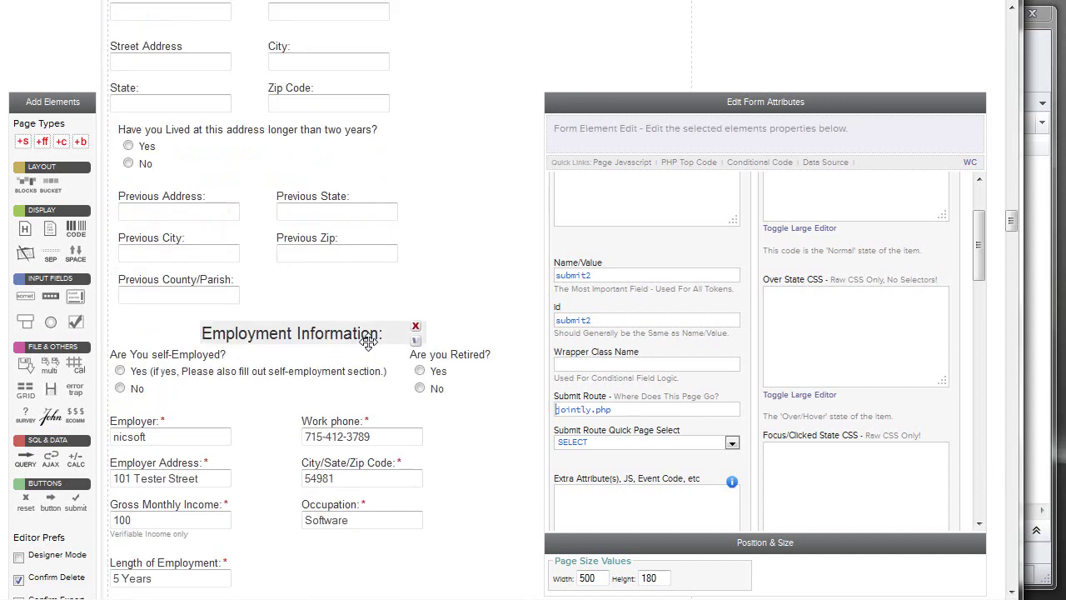
scroll(369, 342, down, 15)
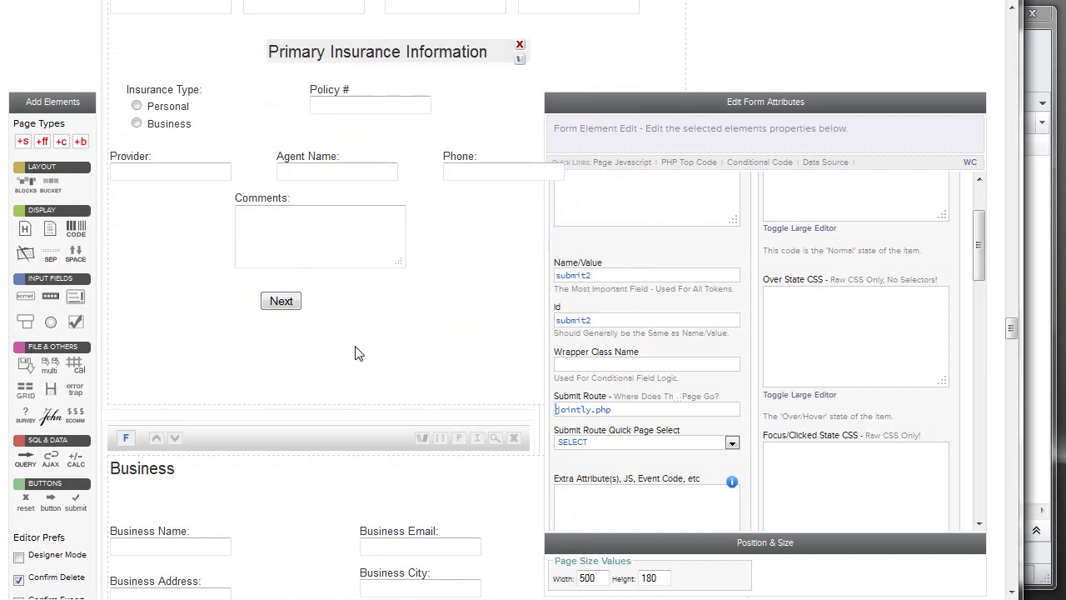
scroll(354, 353, down, 15)
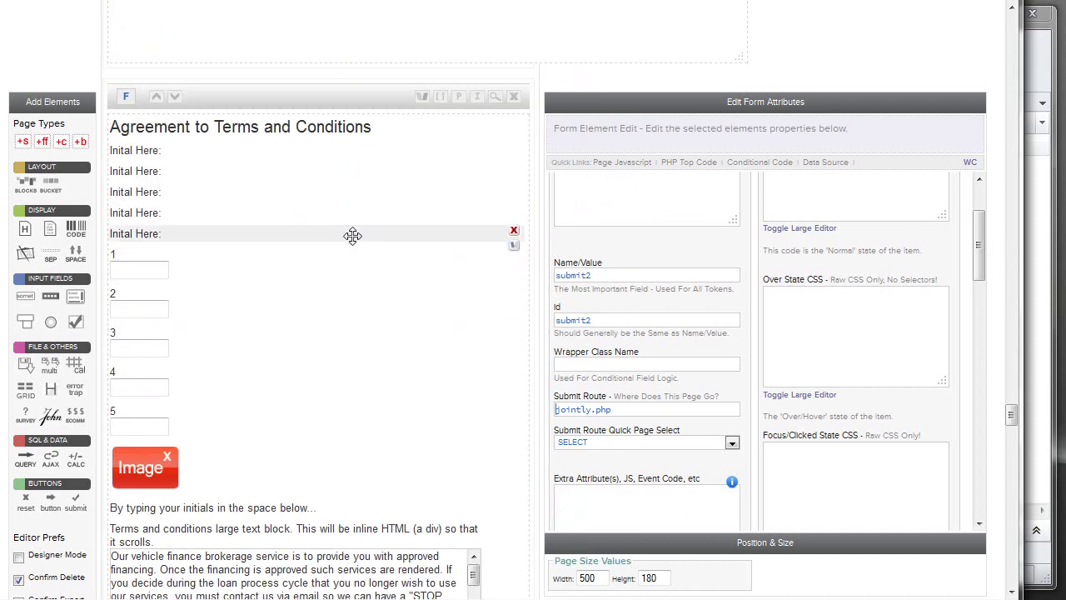
Inspect the scrolling terms block's inline Label HTML.
scroll(353, 236, down, 4)
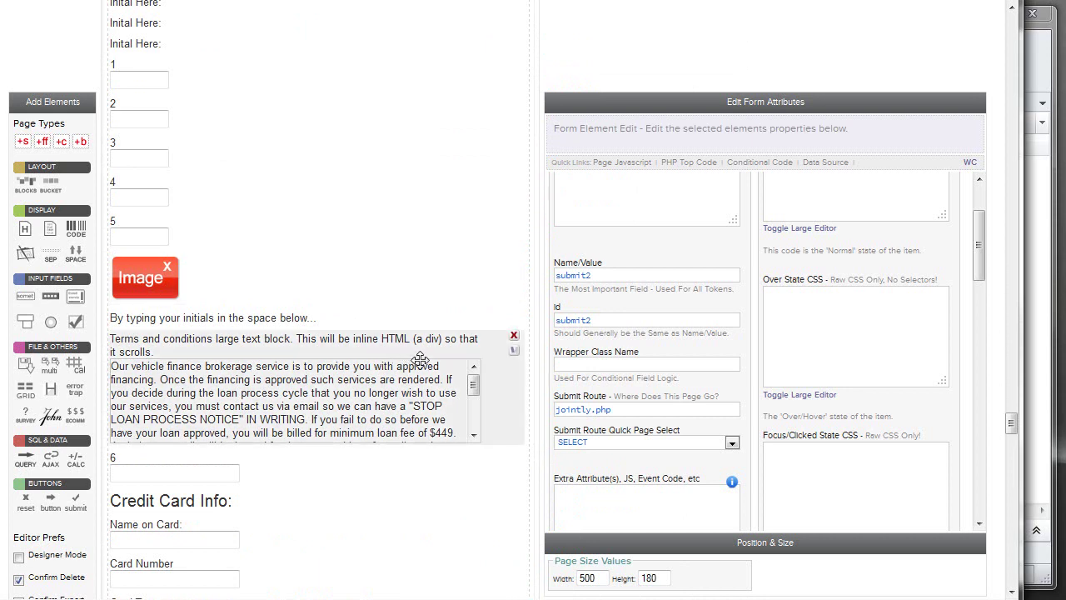
click(494, 370)
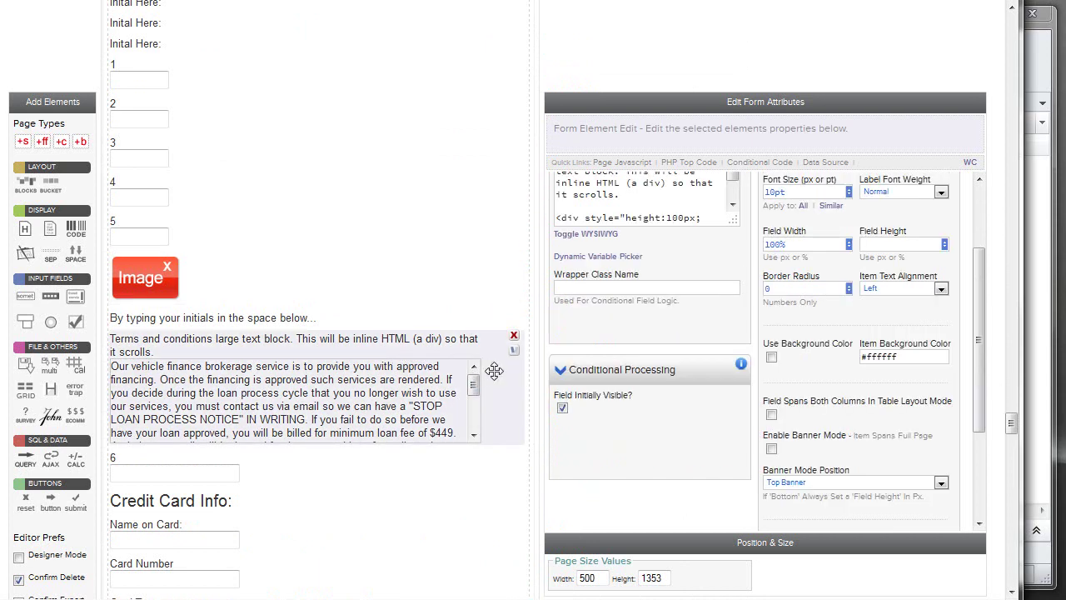
scroll(718, 273, up, 2)
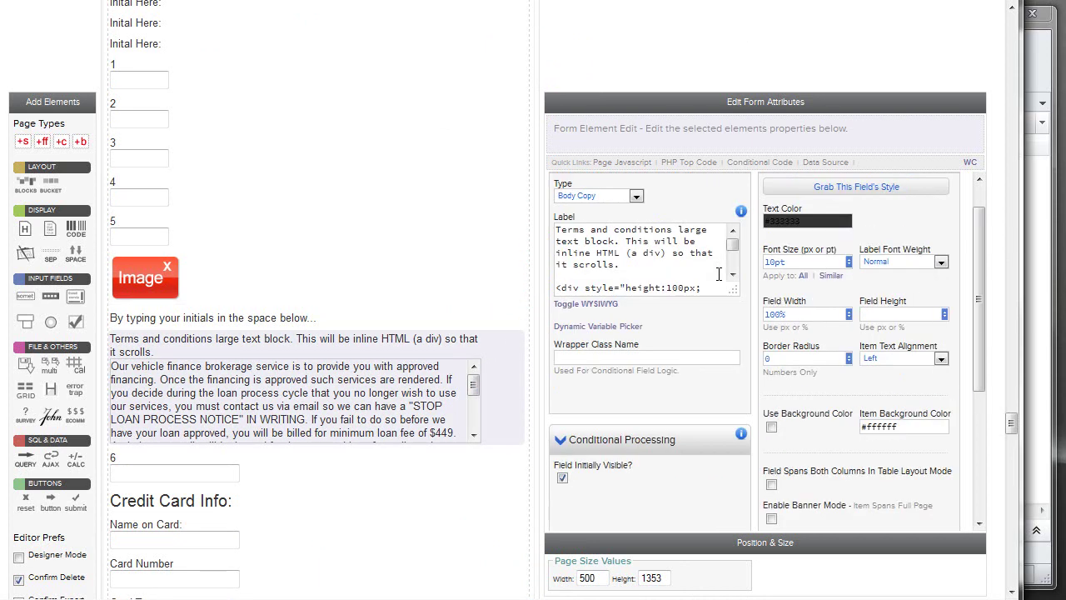
drag(732, 245, 663, 257)
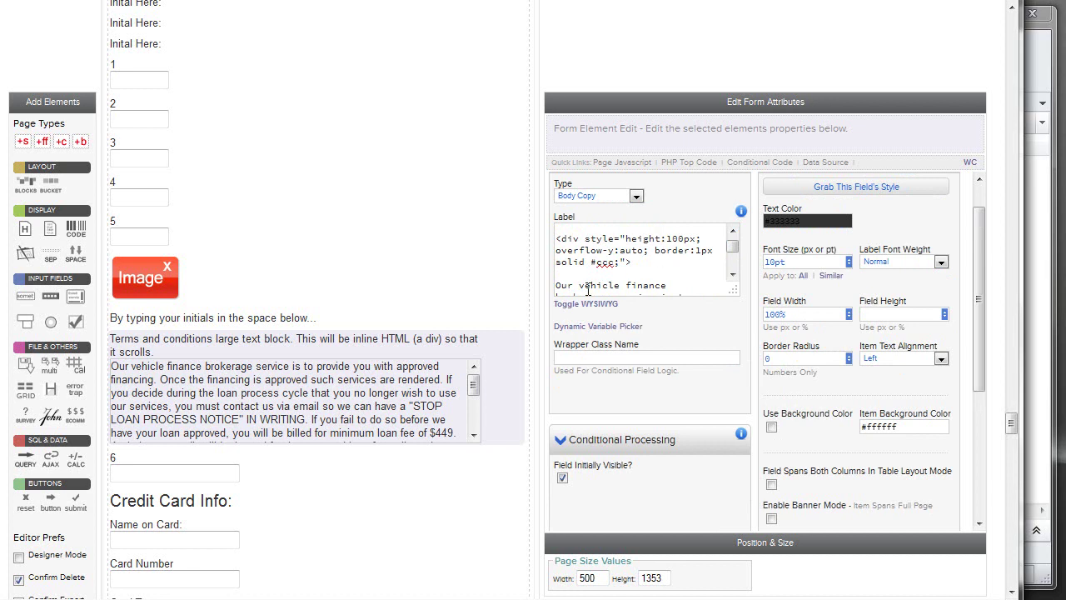
Select the signature pad, then show the contract.php page's properties (page14).
scroll(467, 317, down, 5)
scroll(456, 323, down, 2)
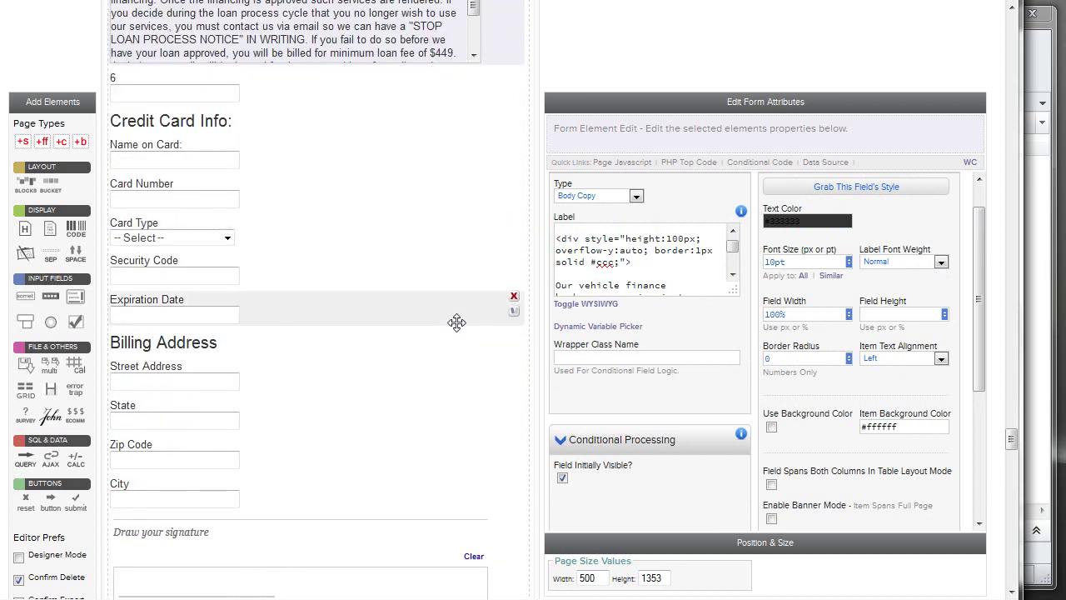
scroll(457, 325, down, 4)
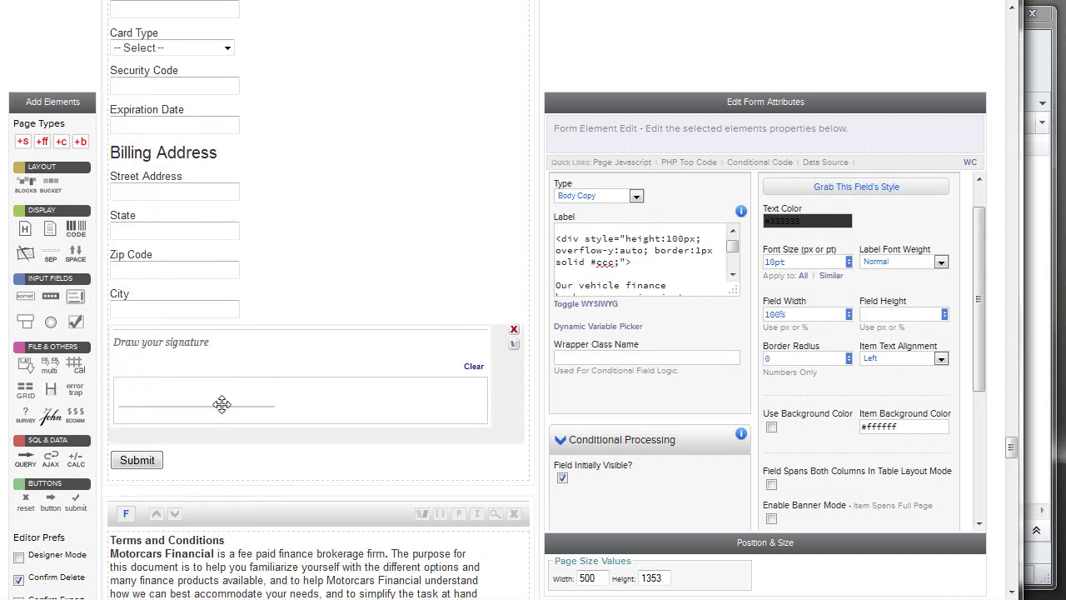
click(221, 374)
scroll(275, 358, down, 4)
click(337, 323)
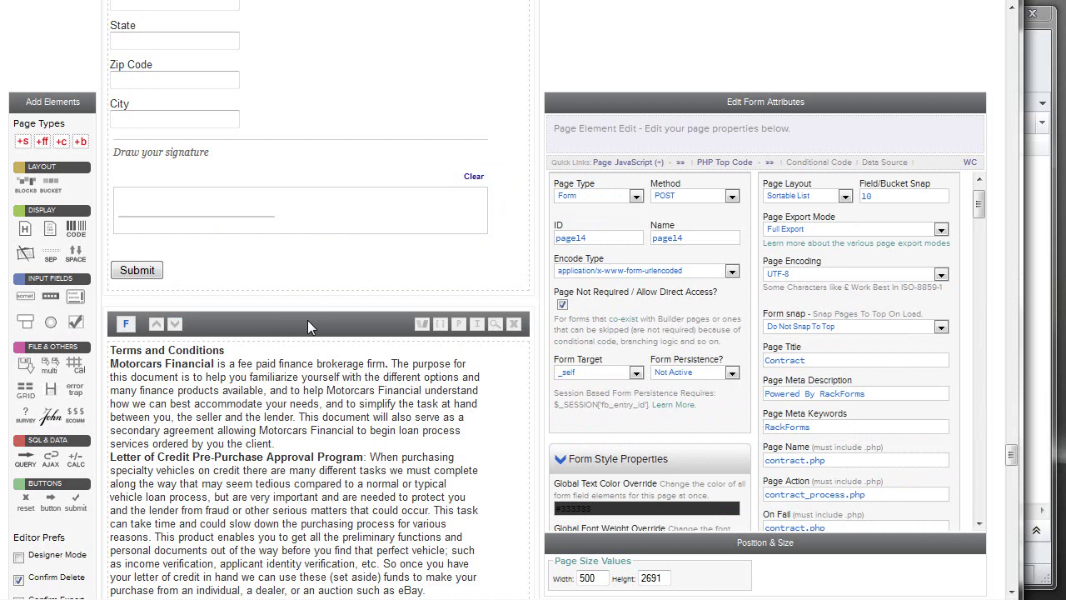
Select the SIG{main_signature} element in the terms text.
scroll(307, 320, down, 3)
scroll(303, 217, up, 2)
scroll(304, 217, down, 7)
click(198, 383)
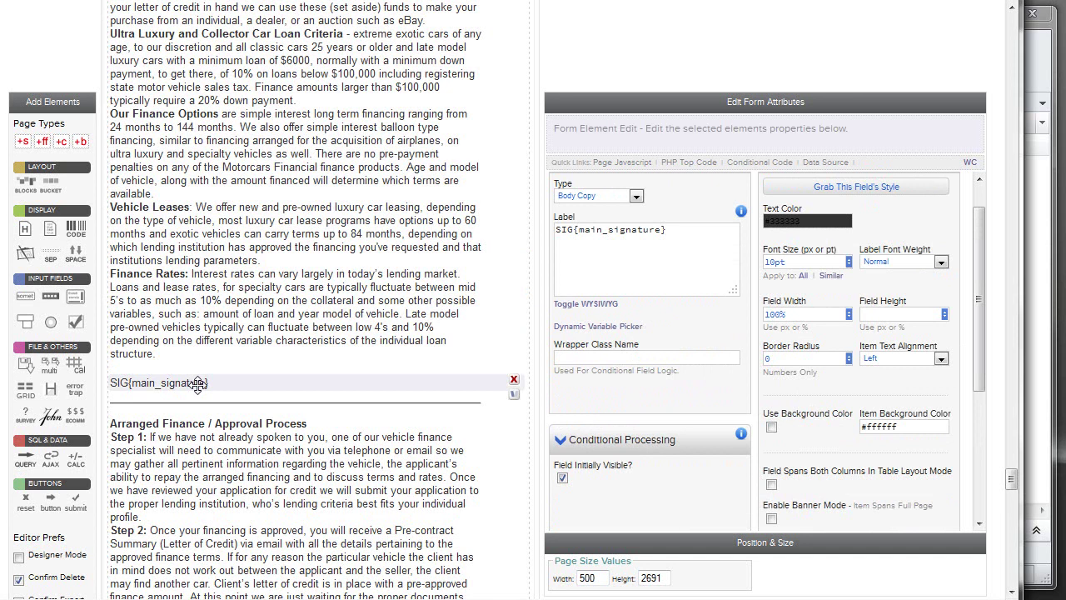
Bring the Lead Email - Contract message window in front of the builder.
scroll(250, 392, down, 15)
scroll(279, 404, down, 8)
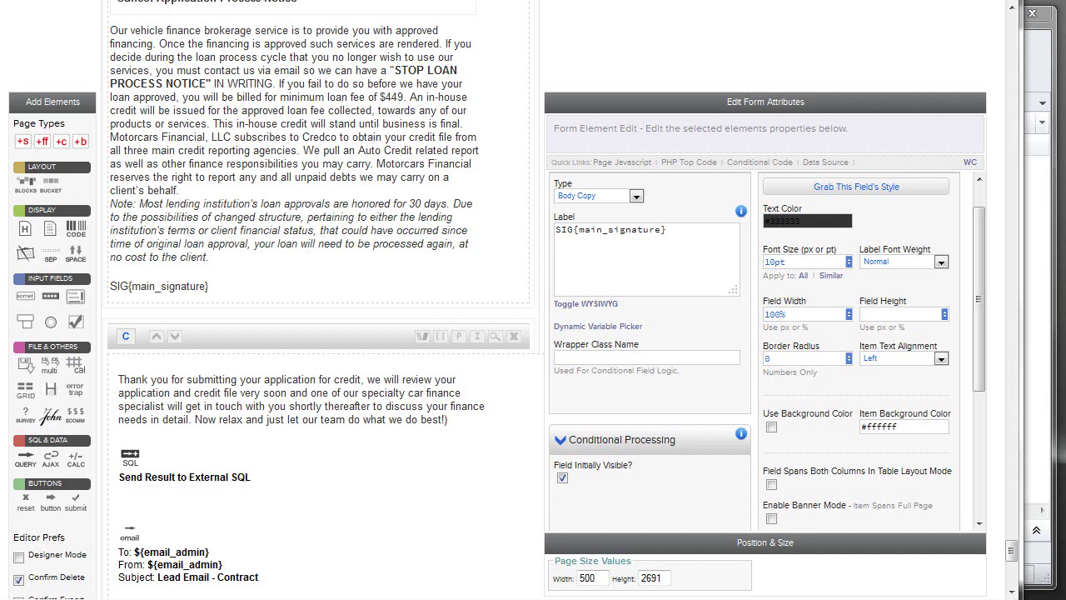
drag(260, 598, 303, 68)
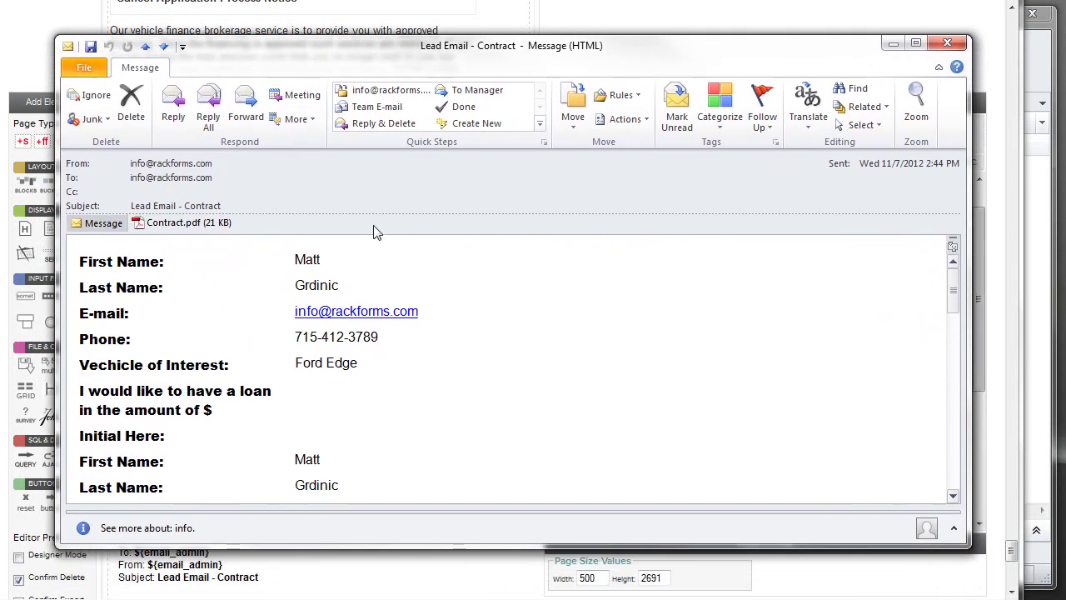
Open the message's Contract.pdf attachment in Adobe Acrobat.
drag(428, 402, 212, 313)
click(285, 281)
click(190, 230)
double_click(190, 231)
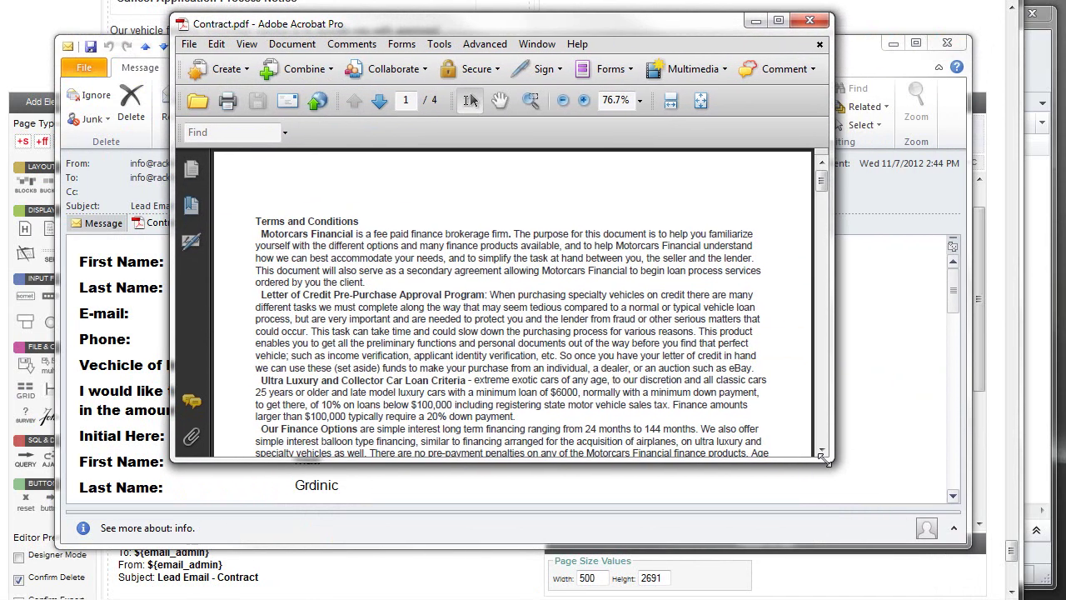
Scroll through the contract pages to check the drawn signature, then close the PDF and email.
drag(823, 460, 854, 526)
scroll(468, 337, down, 4)
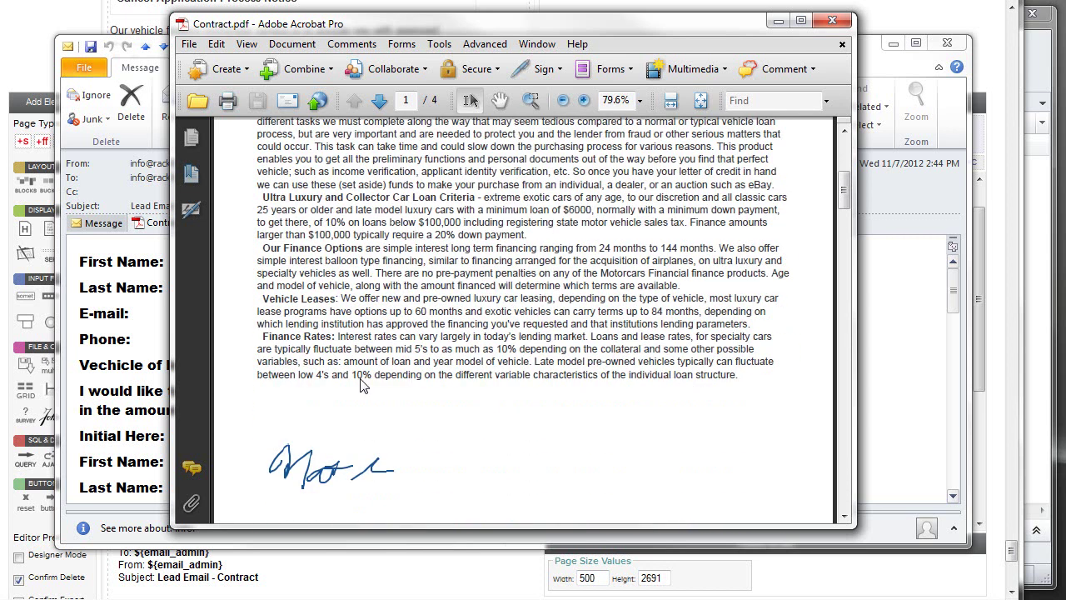
scroll(427, 444, down, 3)
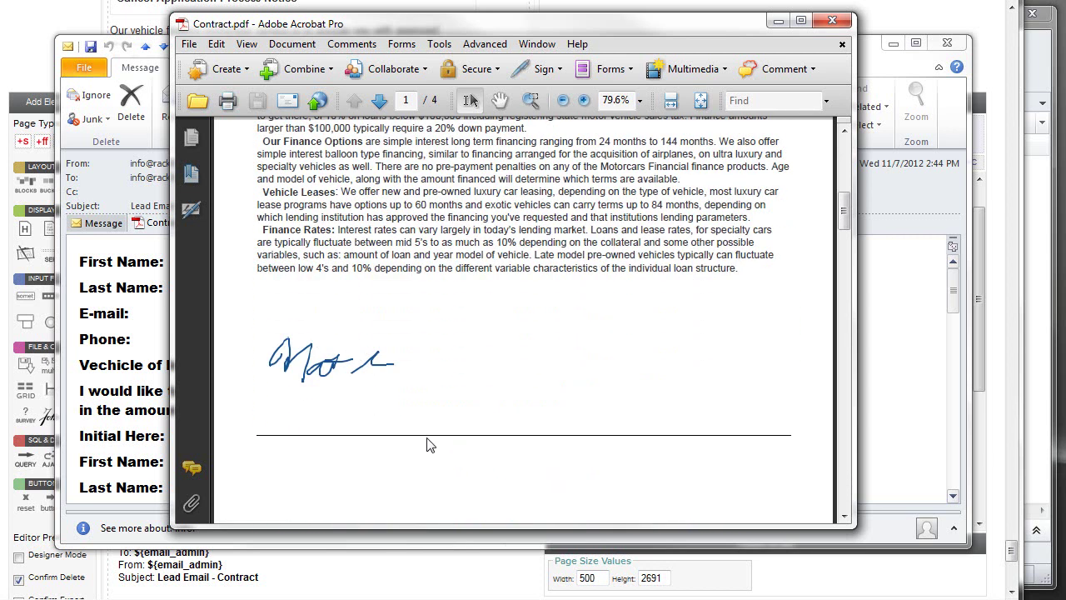
scroll(427, 442, up, 1)
scroll(429, 439, down, 2)
scroll(429, 433, down, 8)
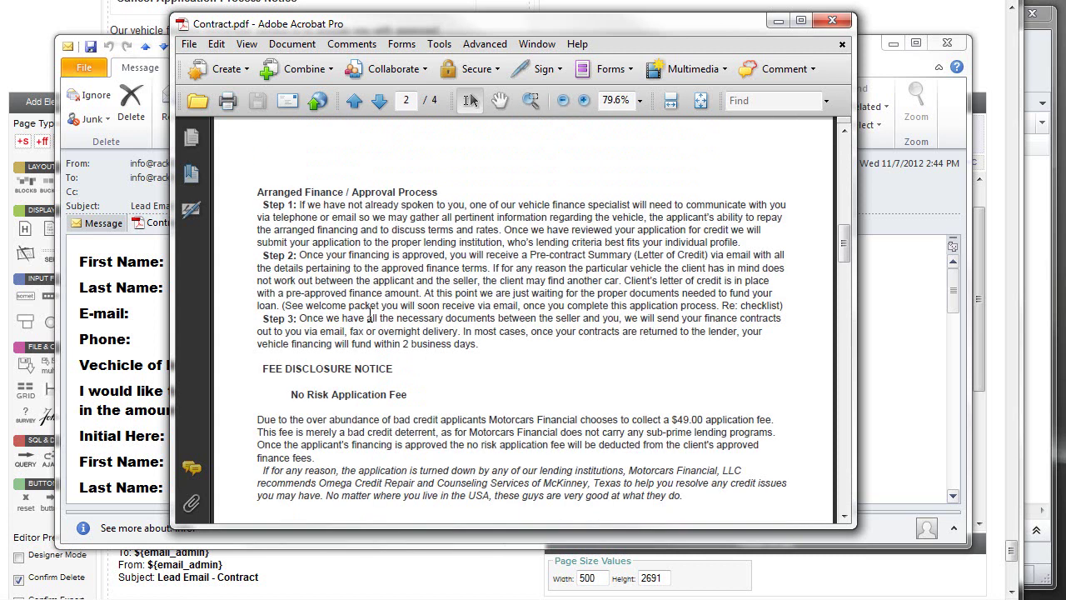
scroll(370, 316, up, 6)
scroll(373, 320, down, 8)
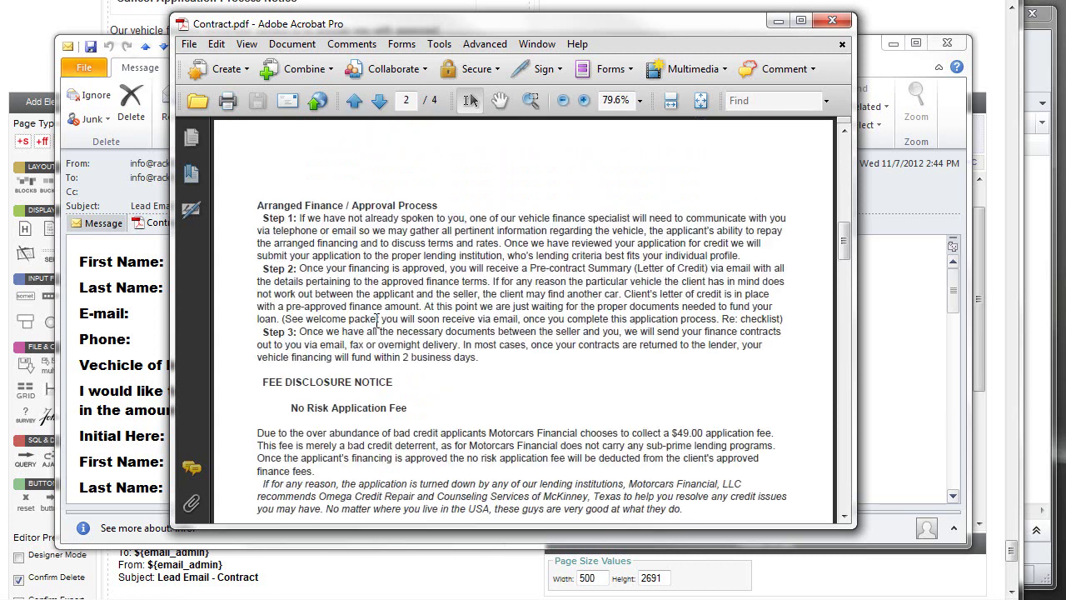
scroll(404, 362, down, 2)
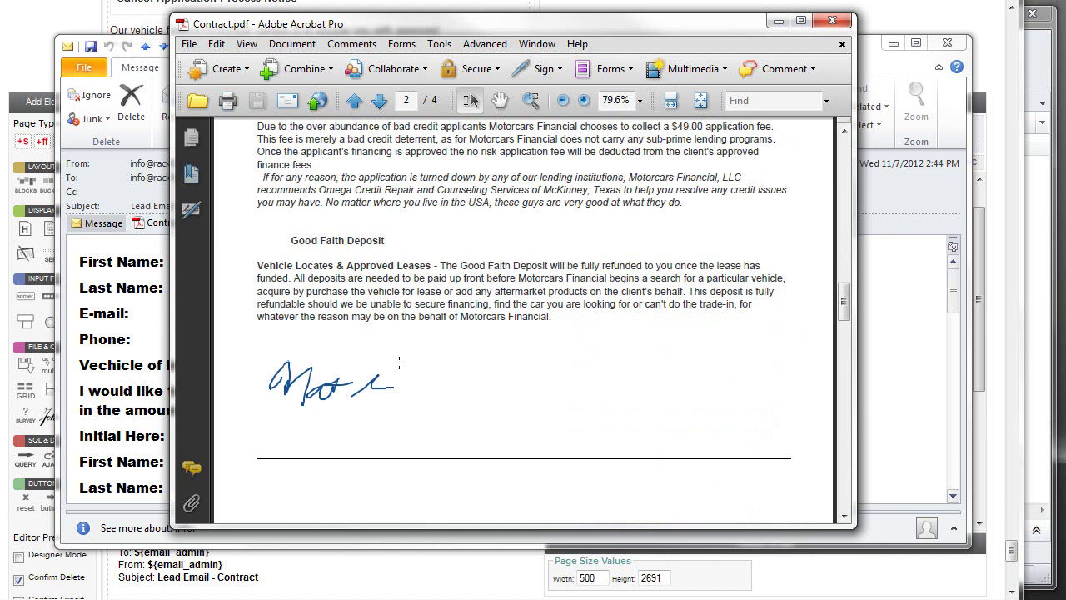
scroll(405, 366, down, 5)
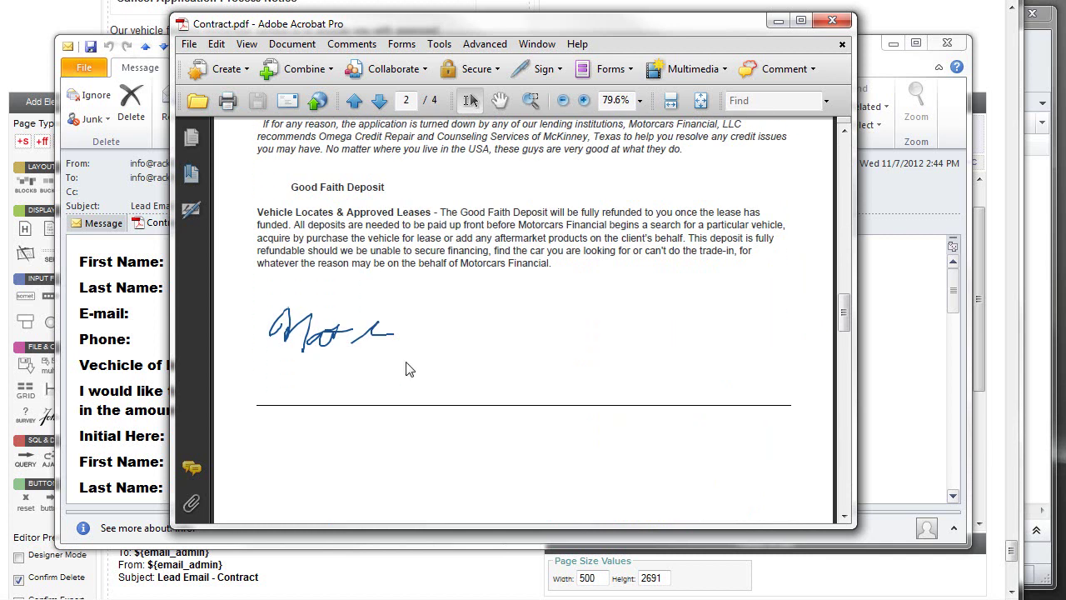
scroll(405, 360, down, 1)
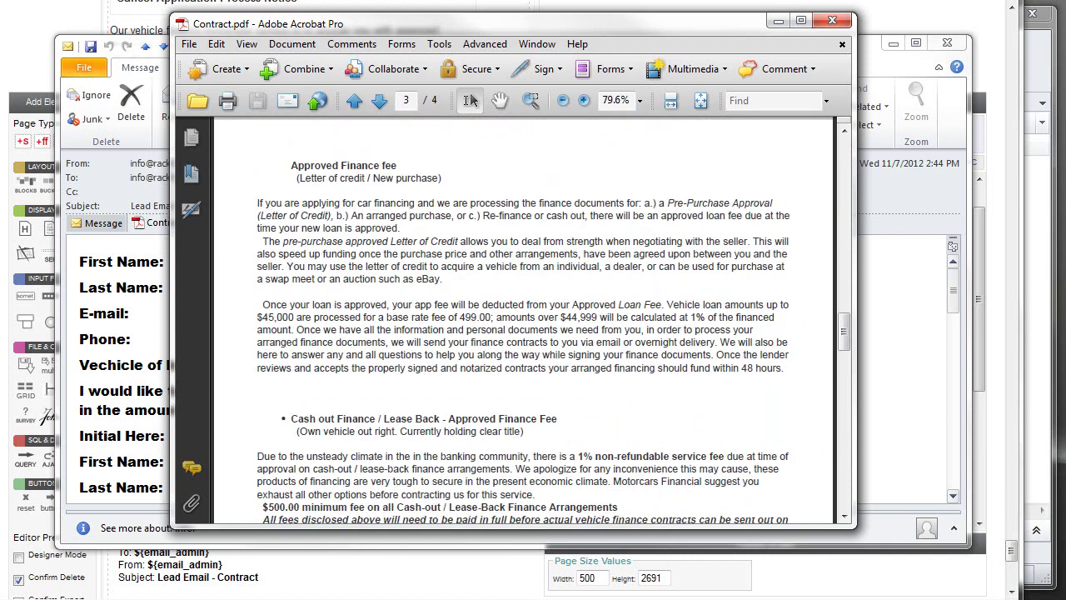
click(832, 20)
key(Escape)
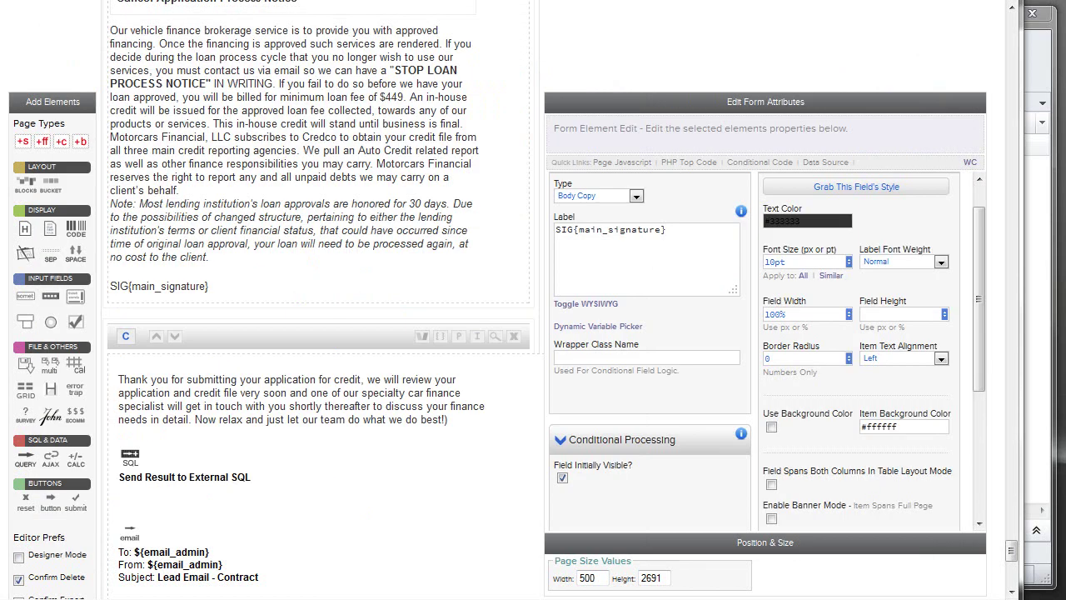
Inspect the first SQL insert, highlighting its loan_user table and $ret_val variable.
click(273, 327)
scroll(287, 341, down, 3)
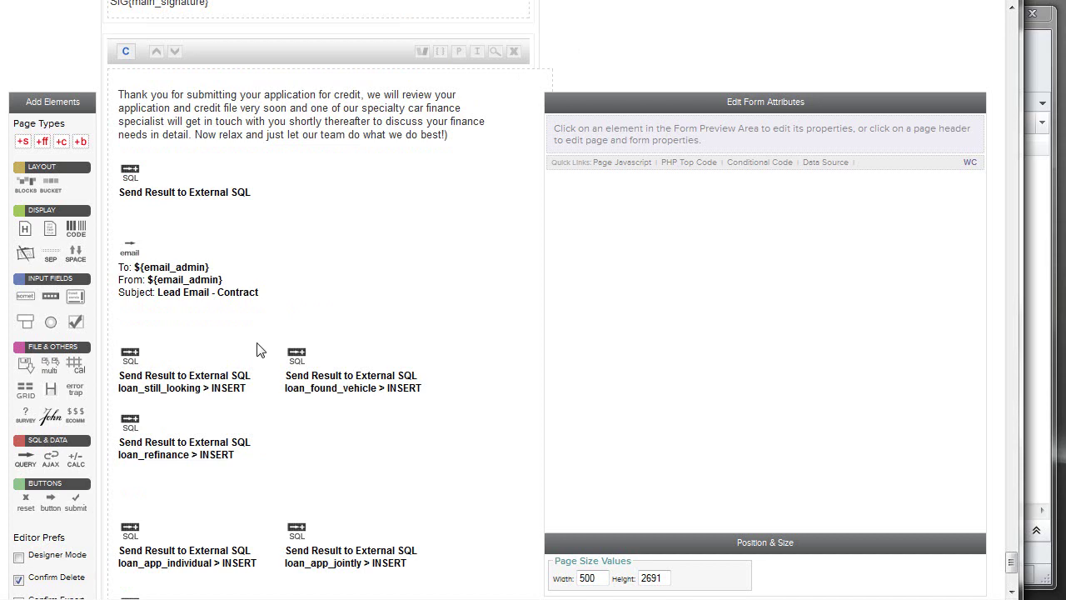
scroll(289, 337, down, 2)
click(209, 91)
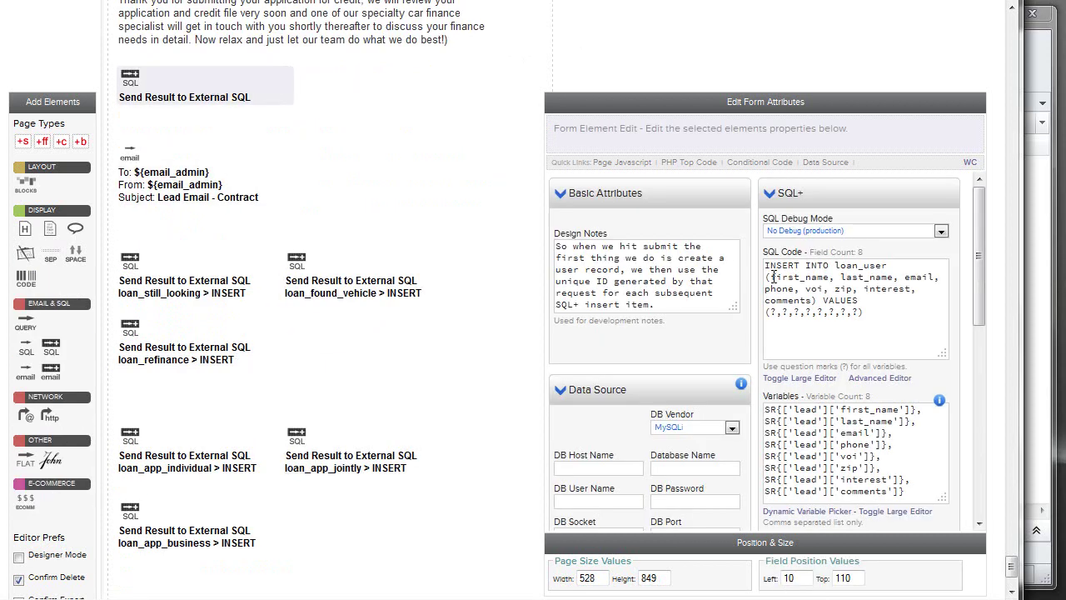
drag(835, 267, 894, 265)
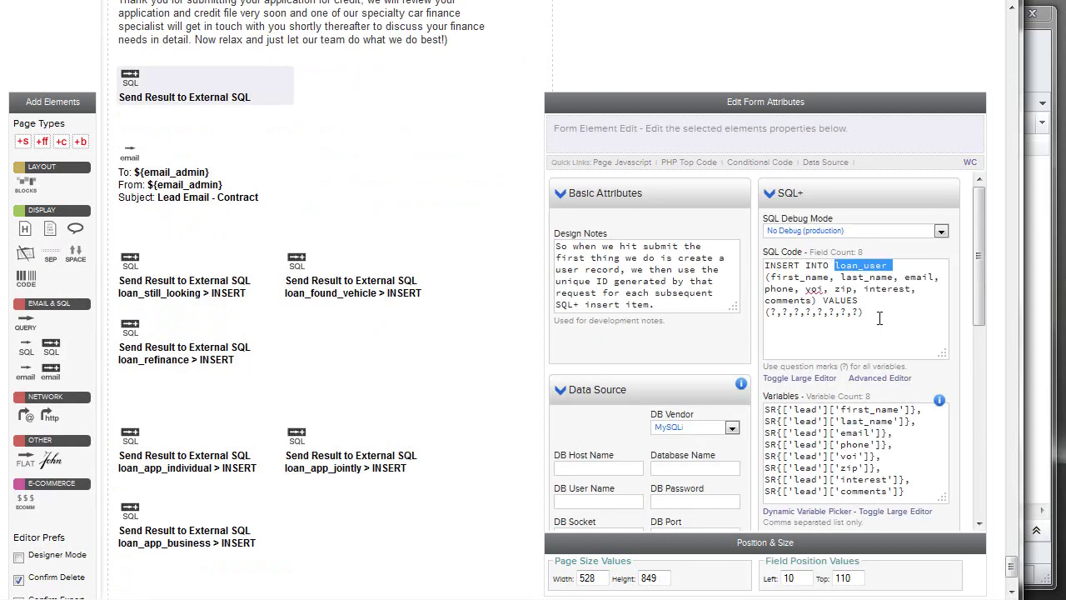
scroll(898, 340, down, 5)
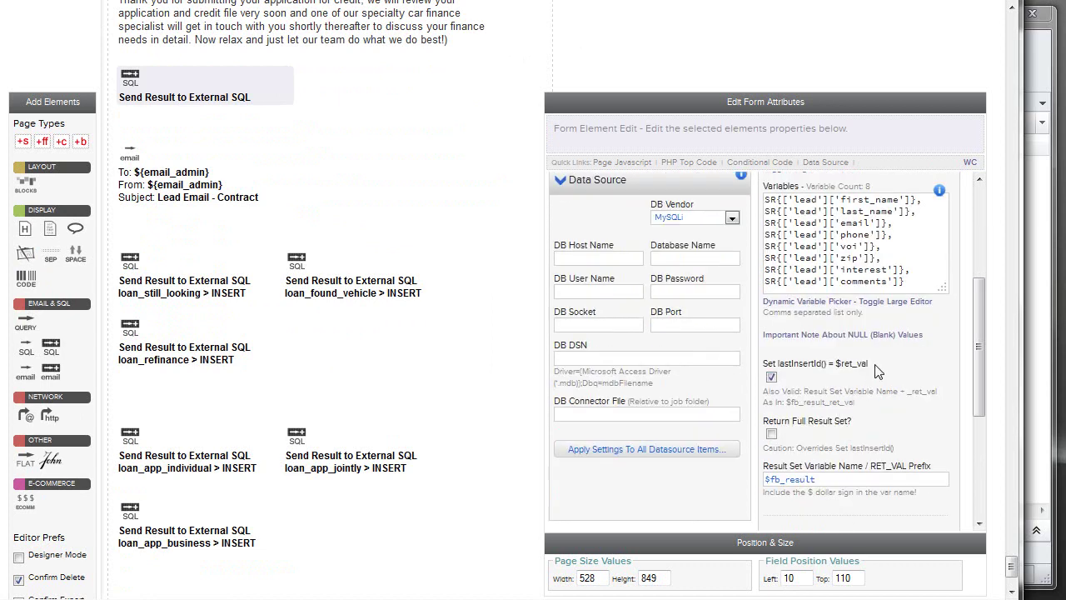
drag(876, 366, 775, 367)
drag(867, 366, 835, 368)
Review the loan_still_looking, loan_found_vehicle and loan_refinance inserts, then the Lead Email - Contract element.
click(183, 282)
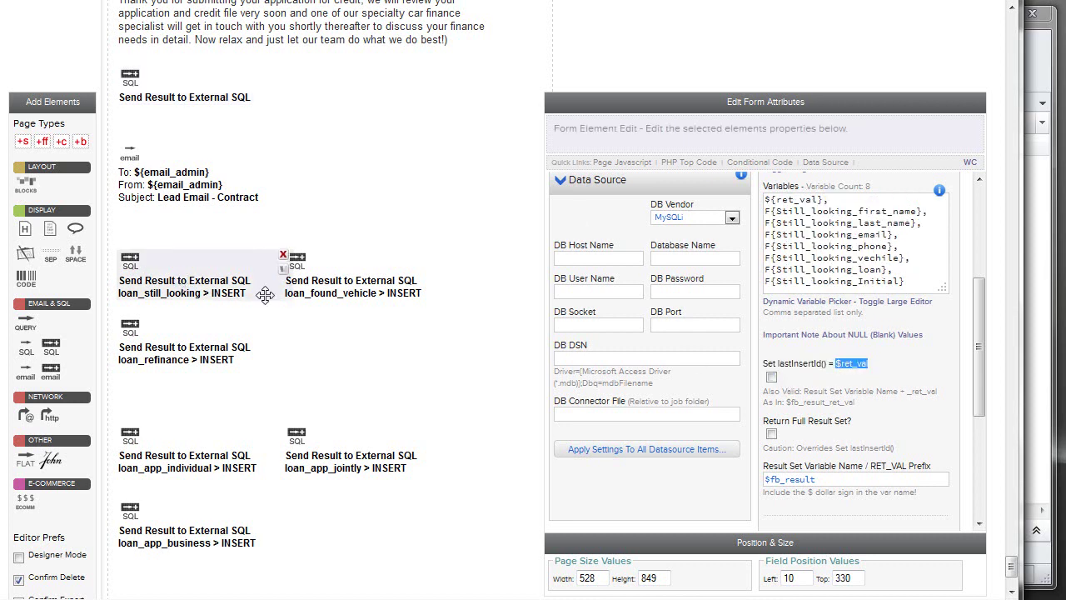
click(842, 199)
drag(842, 199, 762, 199)
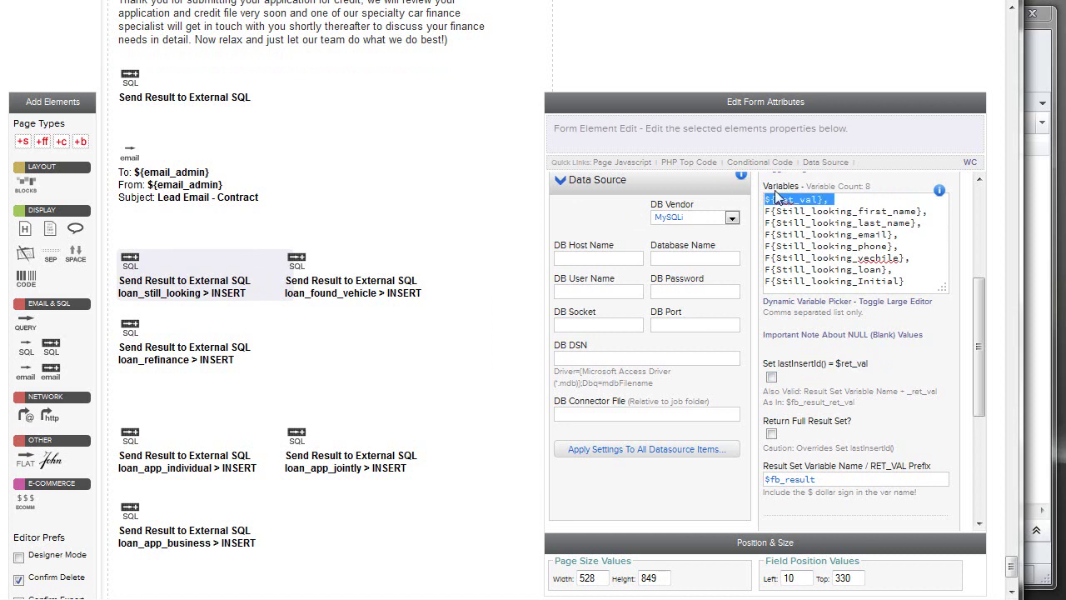
click(345, 274)
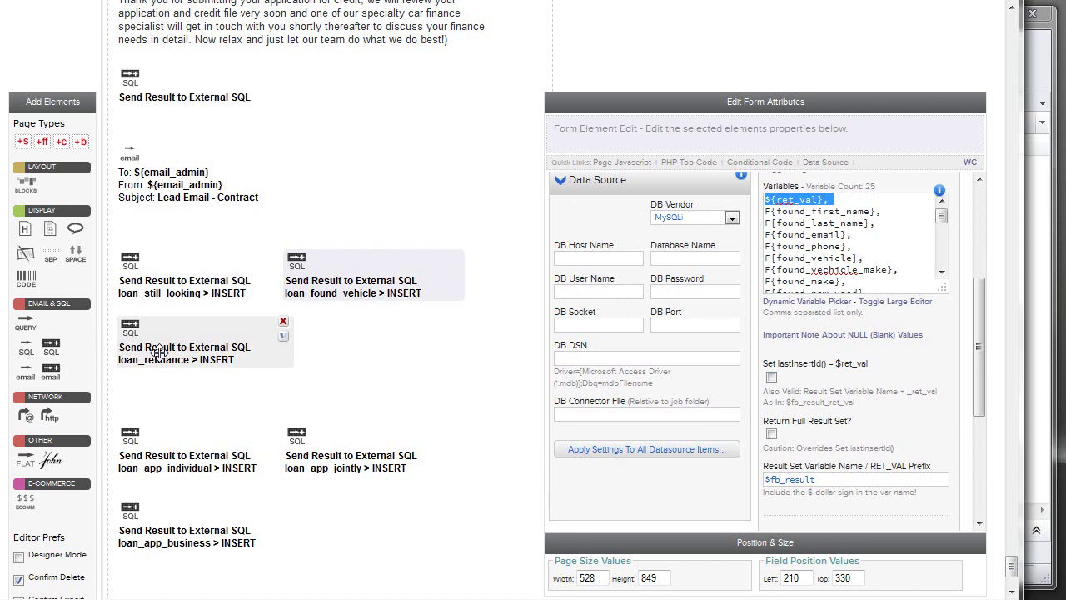
click(237, 287)
click(317, 284)
click(175, 345)
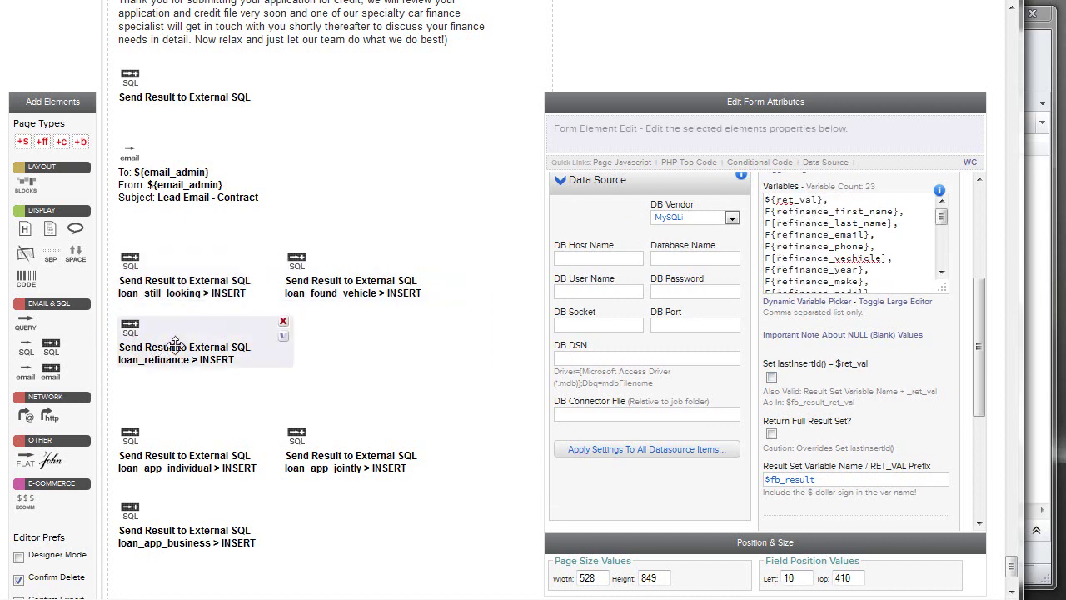
click(171, 183)
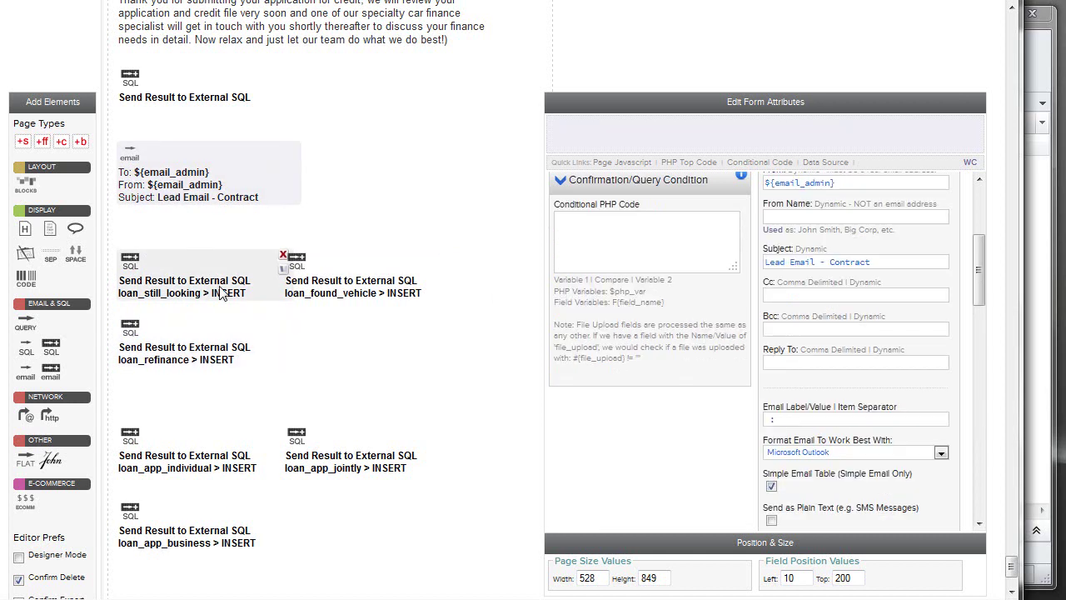
scroll(379, 429, down, 3)
scroll(345, 351, up, 3)
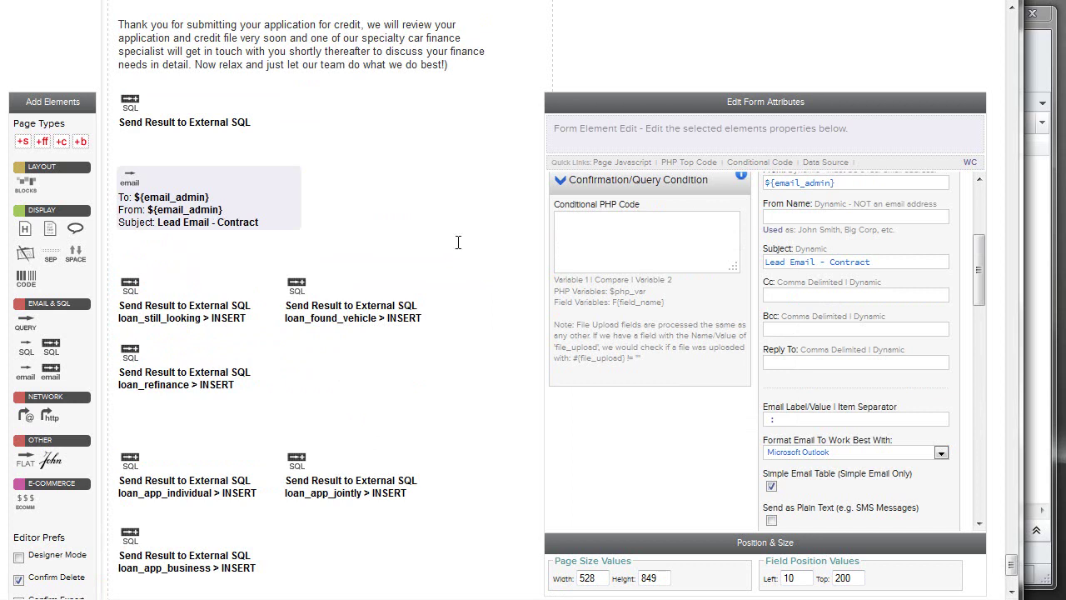
drag(979, 283, 976, 376)
drag(763, 375, 880, 376)
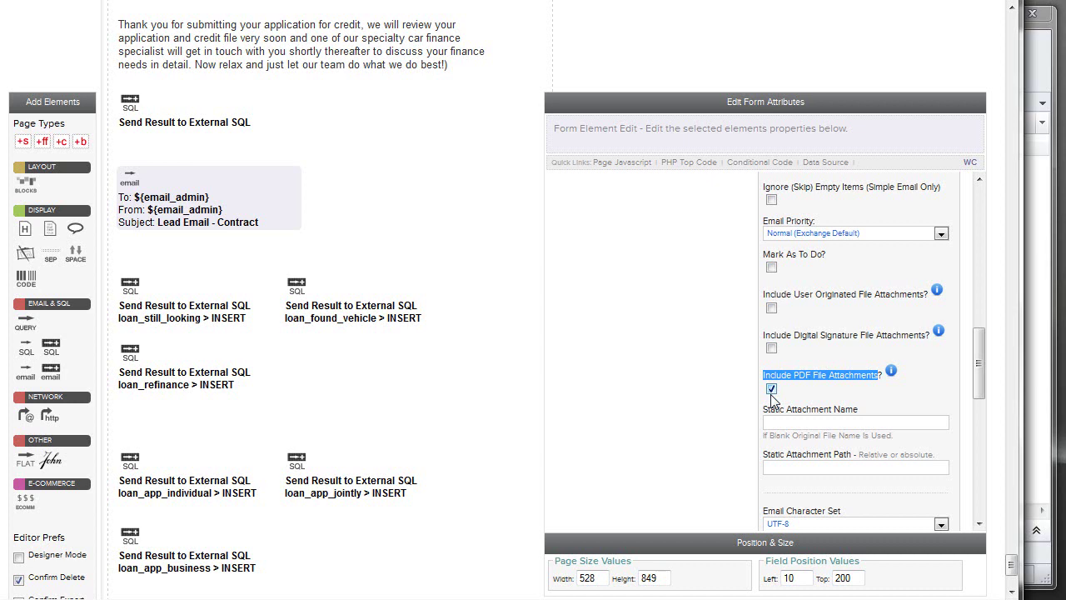
scroll(333, 292, down, 3)
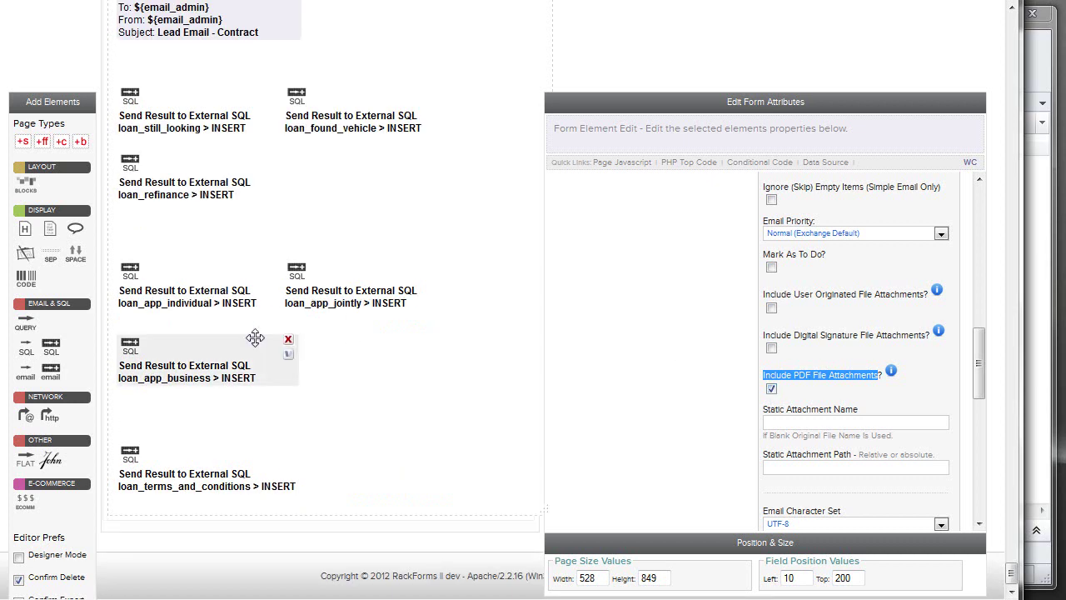
drag(1013, 575, 1003, 34)
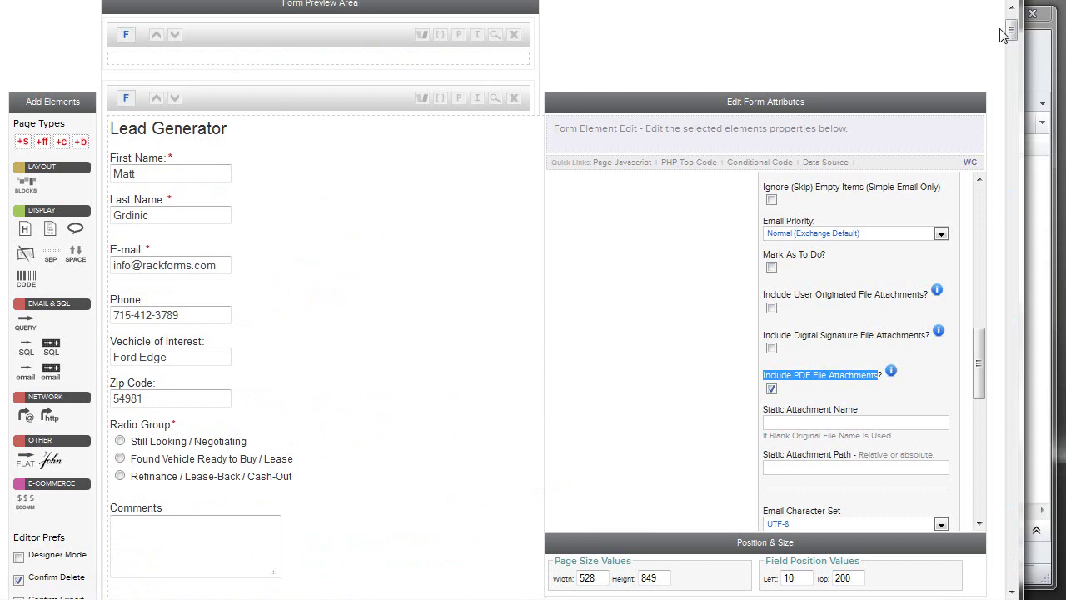
scroll(350, 175, up, 2)
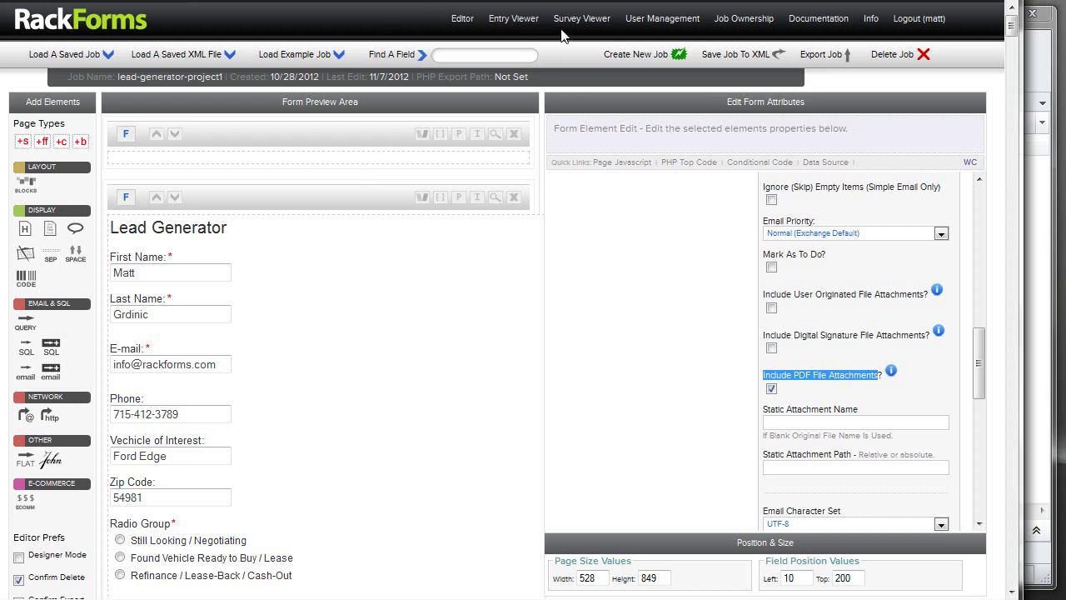
Save the current job, start a new one and name it comments.
click(630, 55)
click(486, 257)
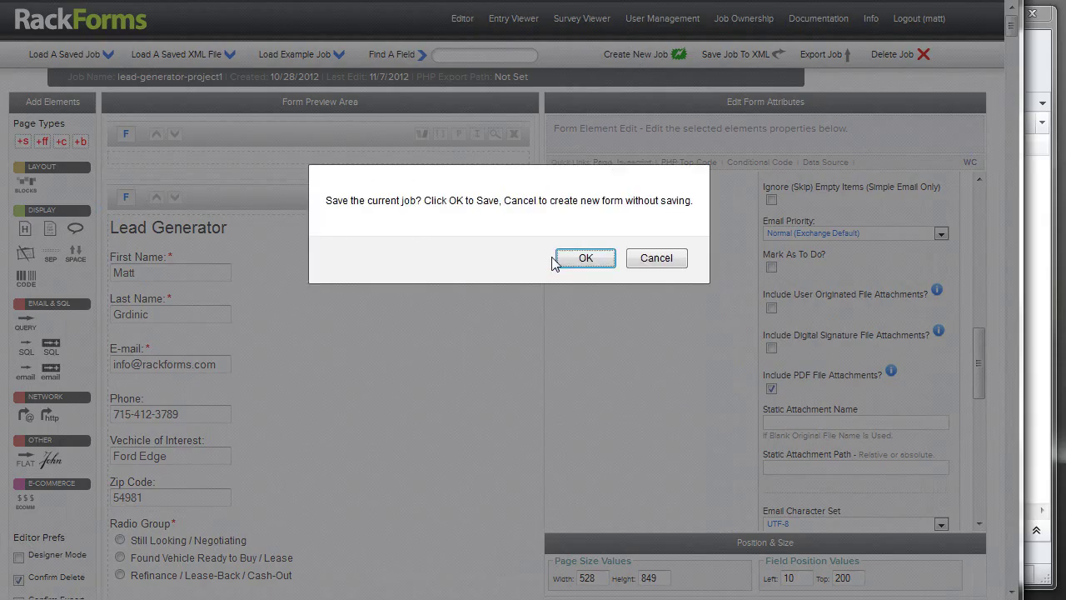
click(583, 257)
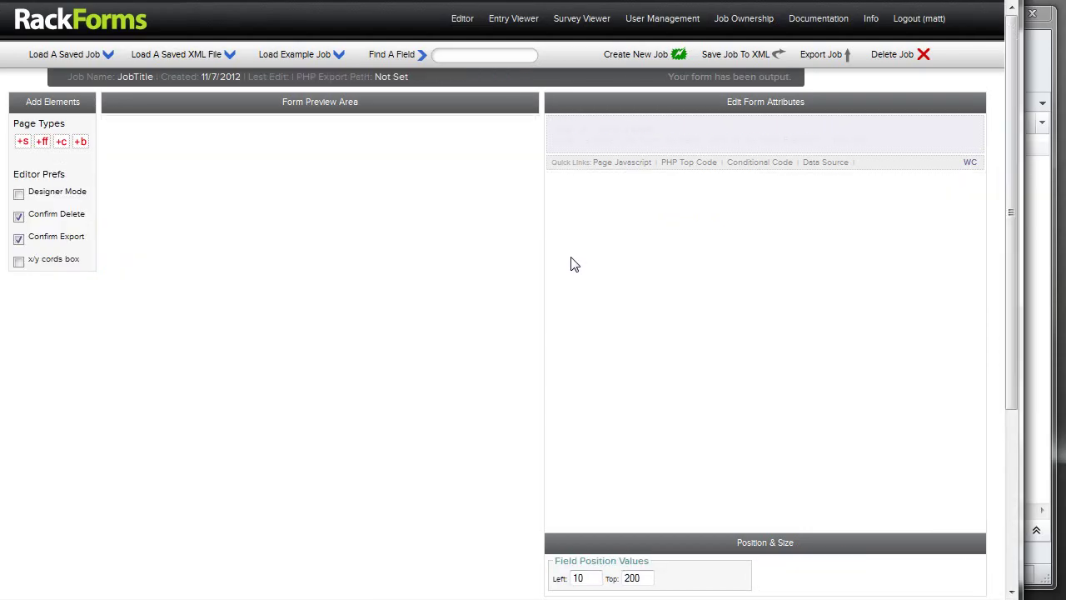
click(148, 76)
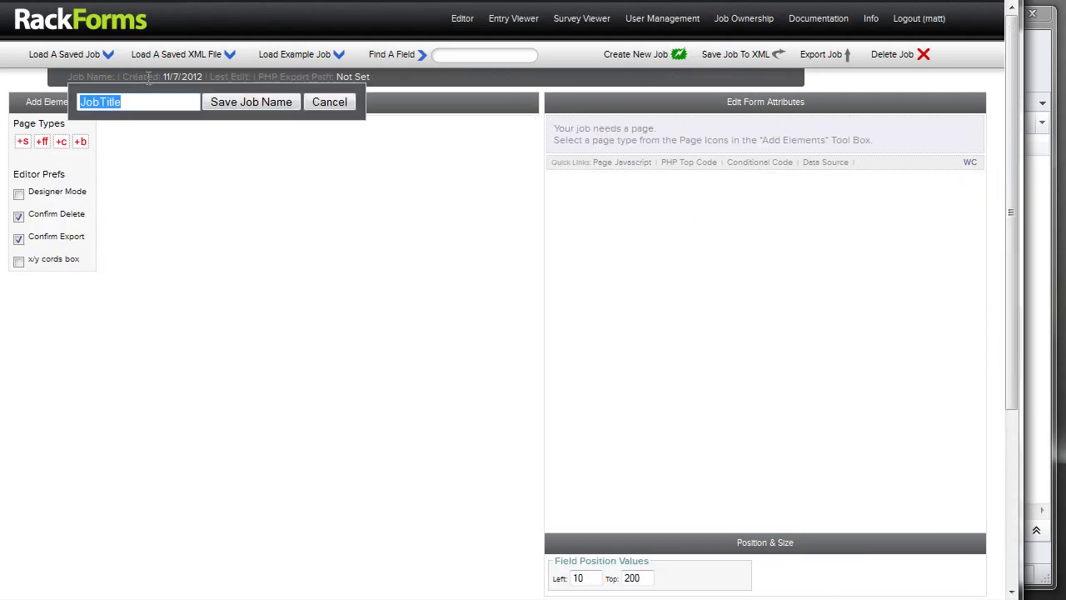
text(comments)
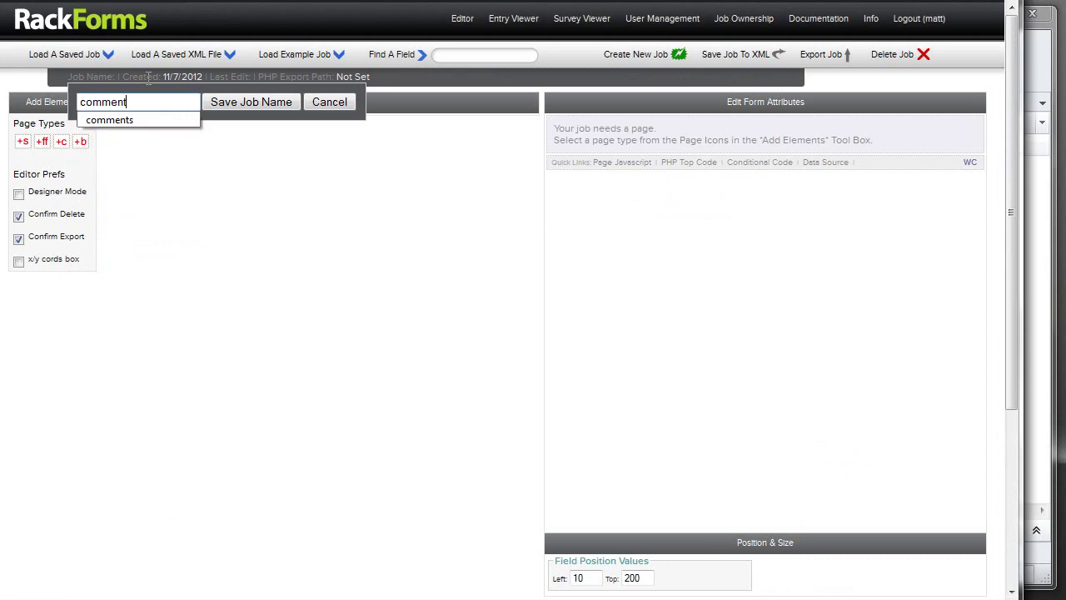
key(Return)
Add a form page with two text fields, a text area, a submit button and a confirmation page.
click(24, 142)
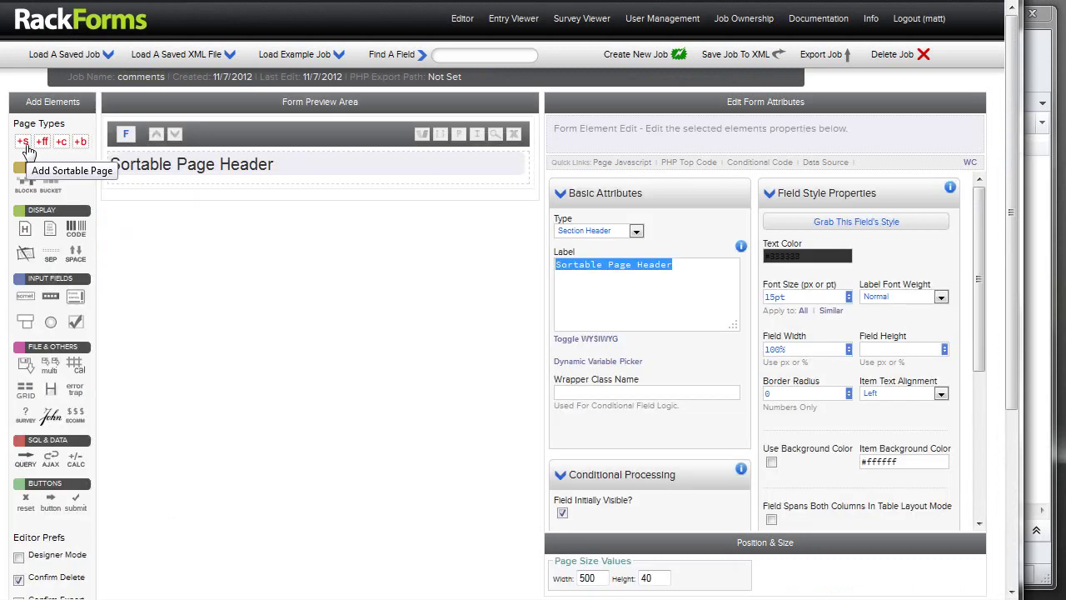
click(27, 301)
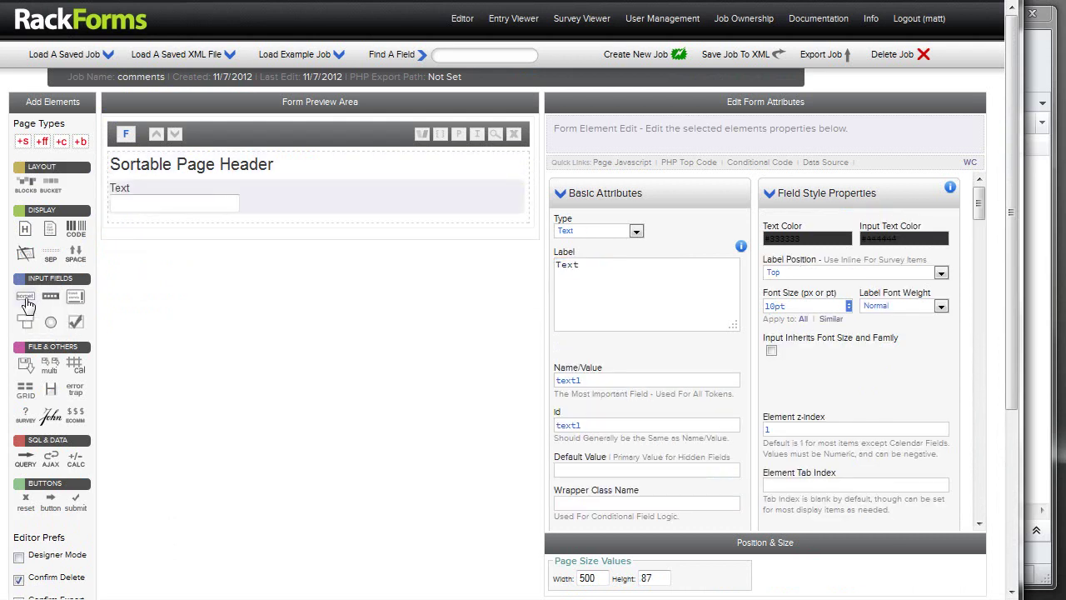
click(27, 303)
click(75, 298)
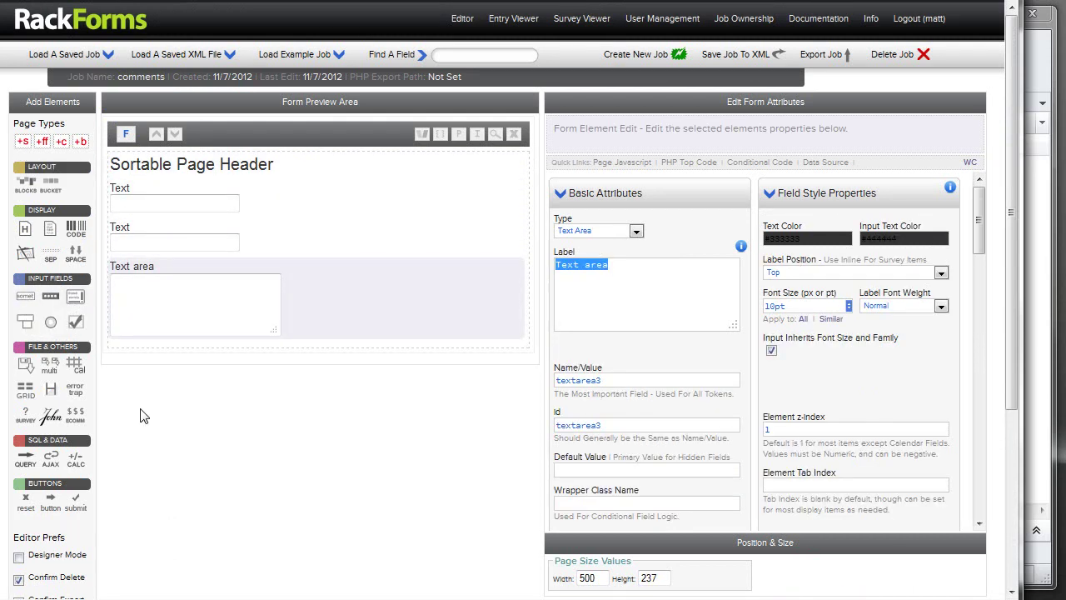
click(80, 511)
click(61, 147)
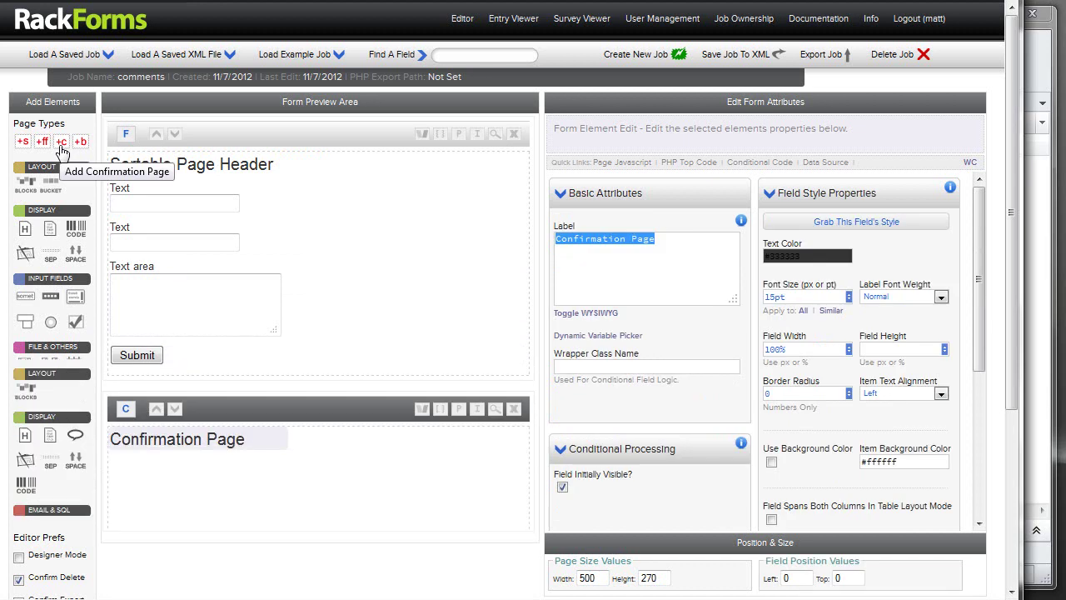
Label the fields Name, Email and Comment and title the page 'Comments Form'.
click(272, 206)
text(Name)
click(300, 244)
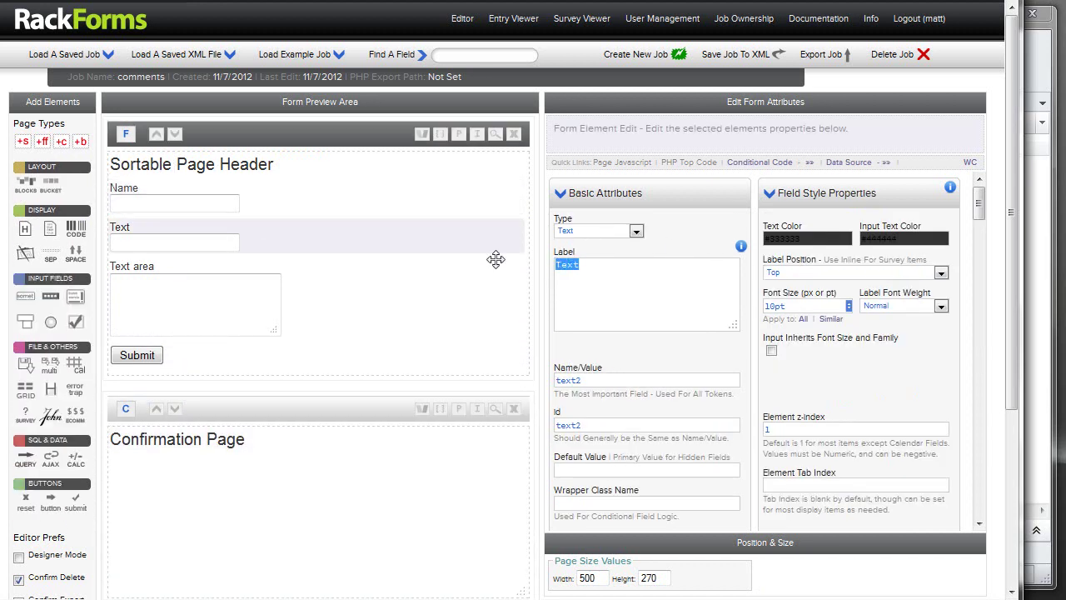
text(Email)
click(499, 294)
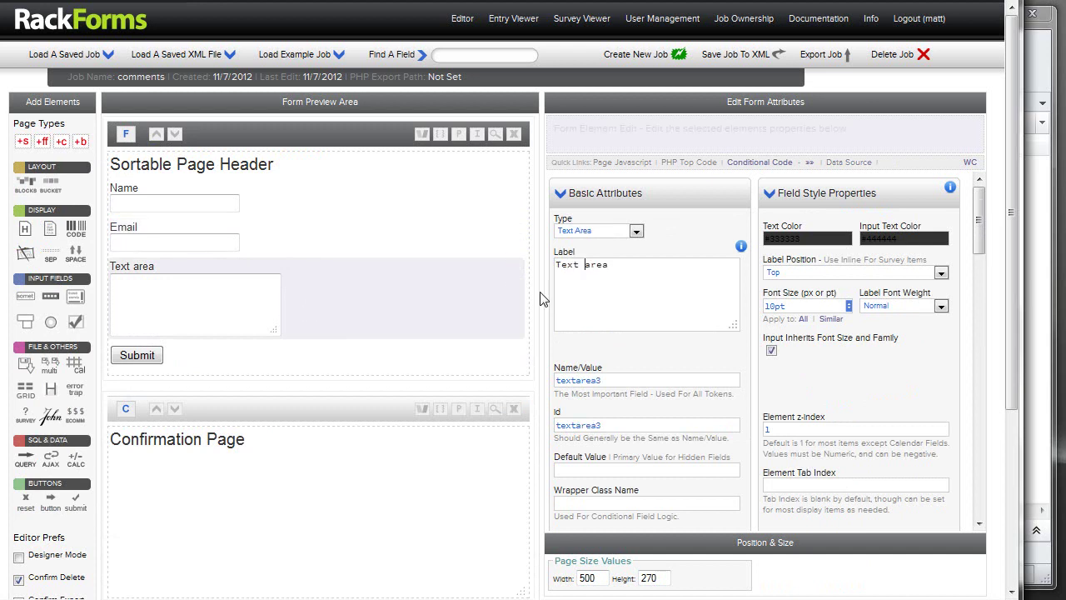
text(Comment)
click(316, 164)
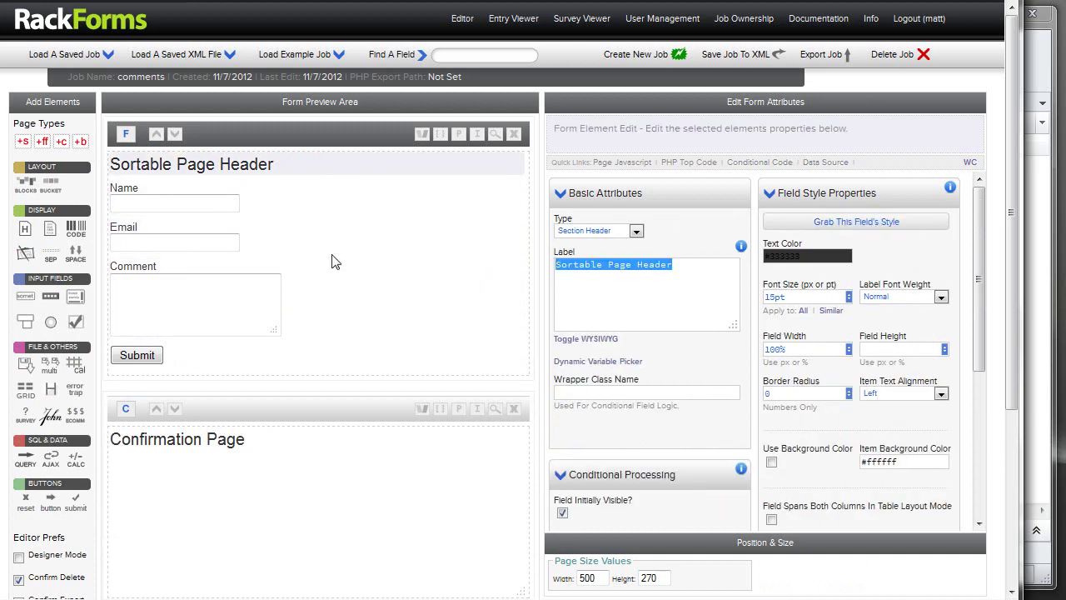
text(Comemn)
key(BackSpace)
key(BackSpace)
key(BackSpace)
text(mments FOrm)
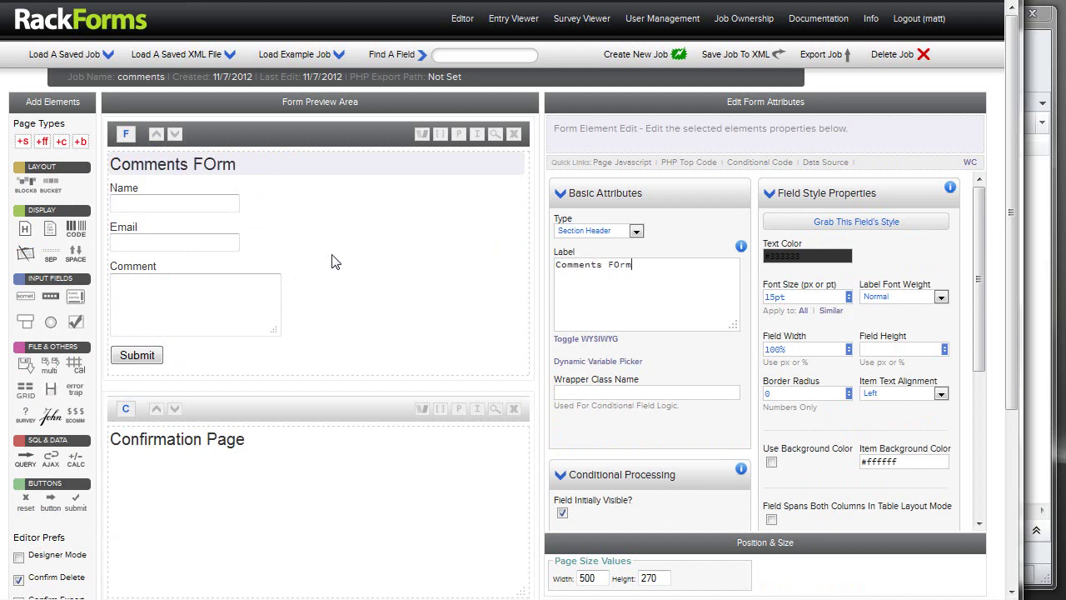
key(BackSpace)
key(BackSpace)
key(BackSpace)
text(orm)
scroll(350, 262, down, 2)
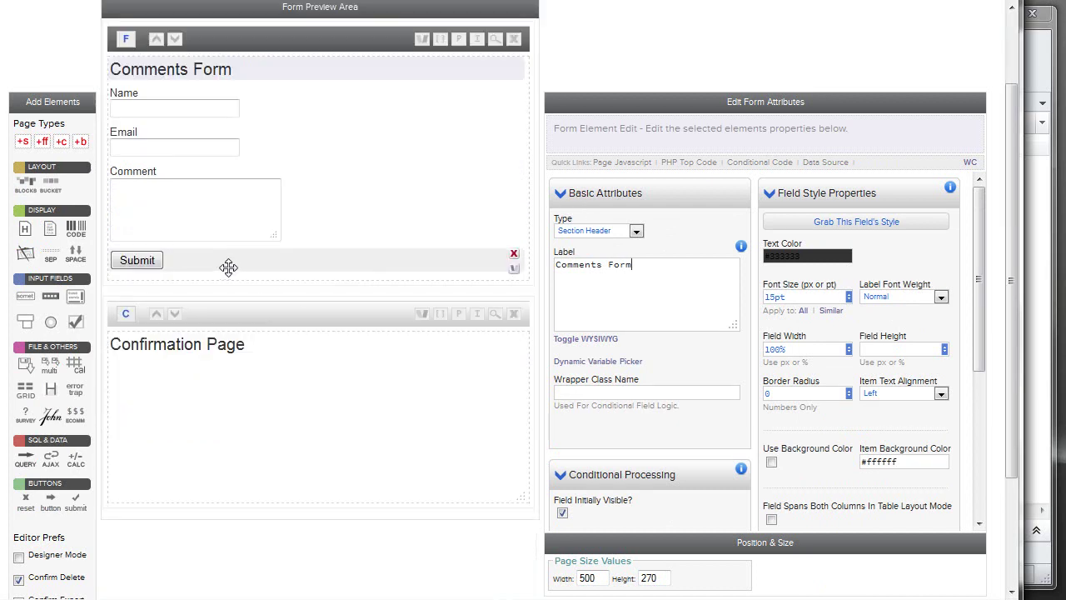
Launch SQL+ Automator: MySQL from the Comment field, targeting table comments in database rackforms.
click(300, 212)
right_click(373, 157)
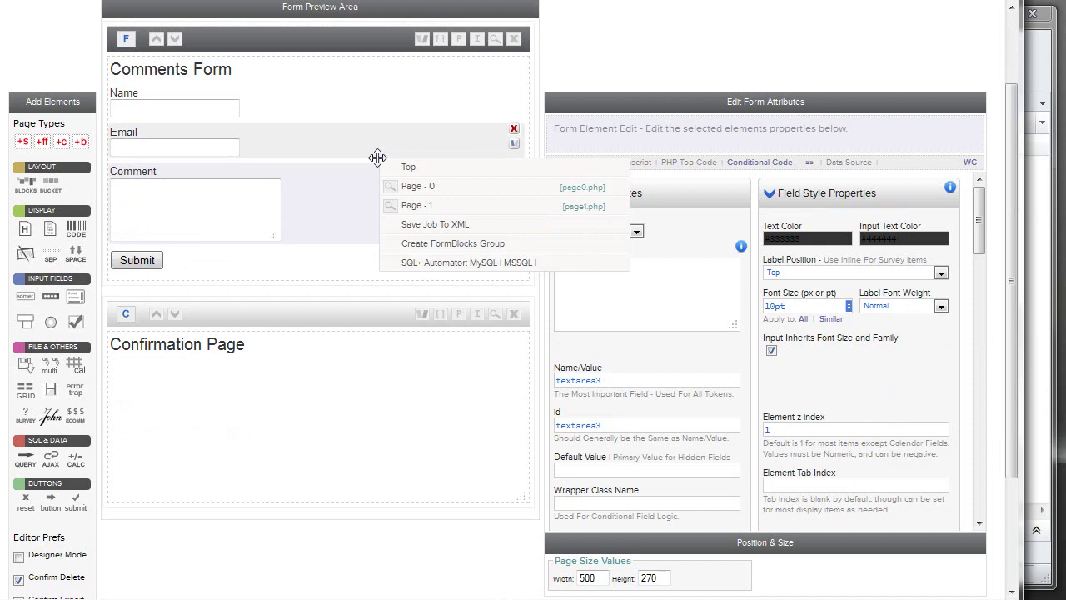
click(485, 262)
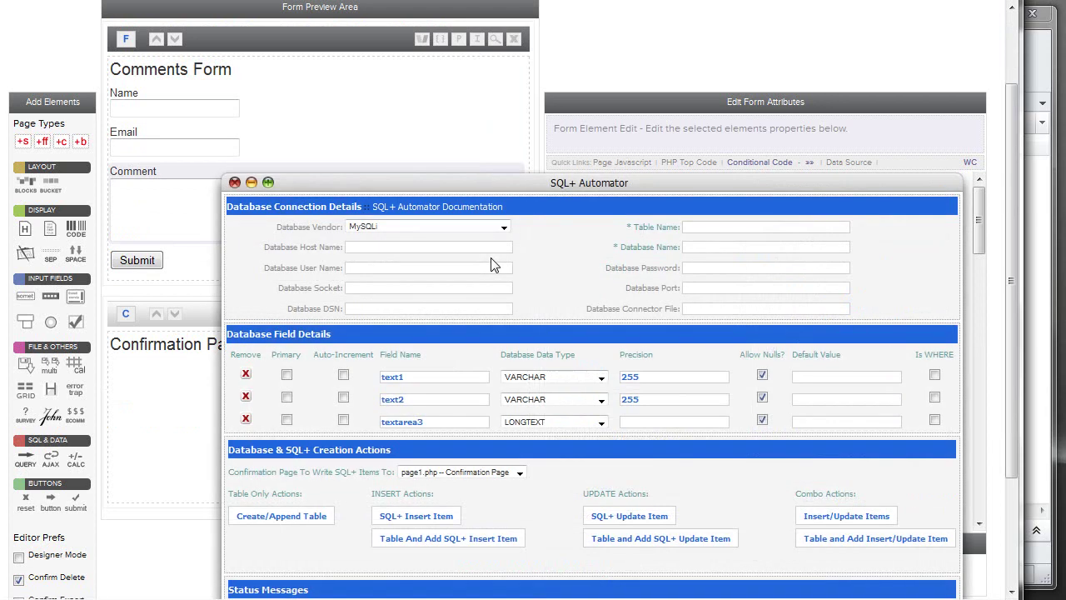
drag(554, 188, 543, 169)
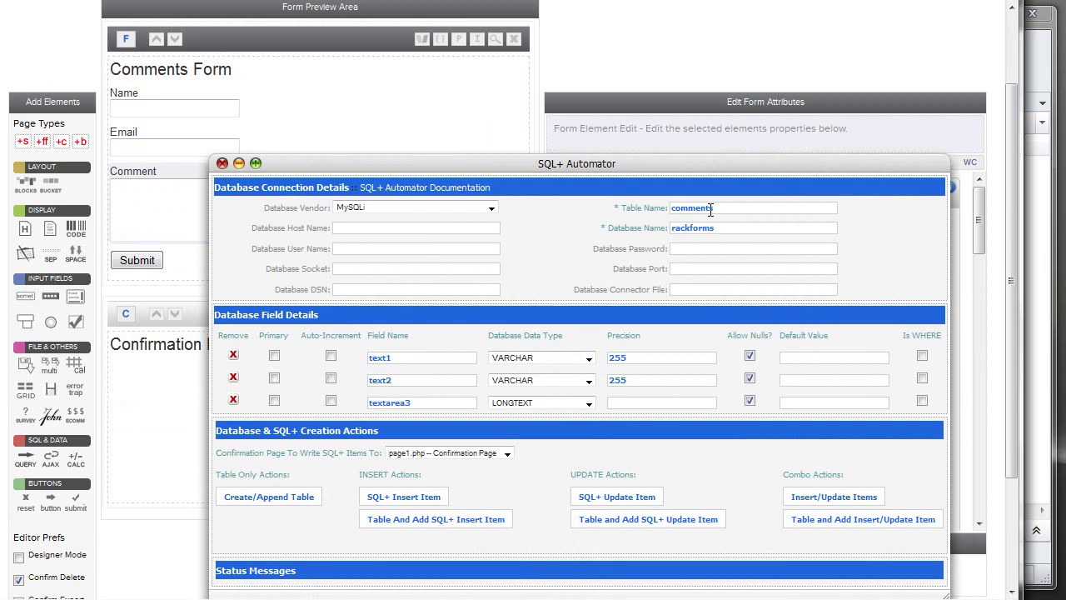
key(Tab)
click(1028, 53)
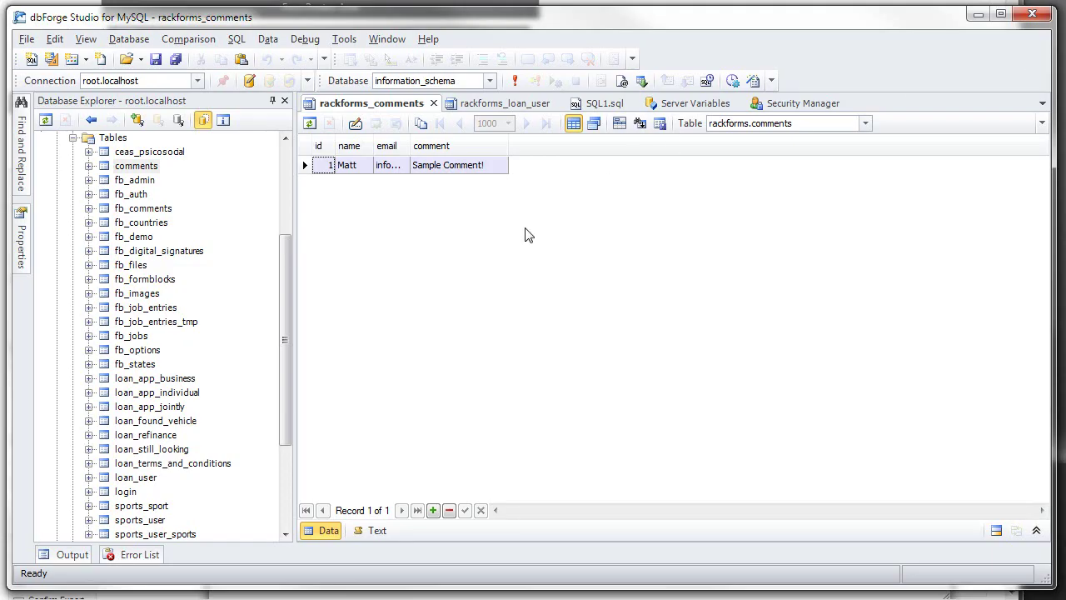
Delete the comments table from Database Explorer, confirm, and switch back to RackForms.
click(431, 148)
click(132, 166)
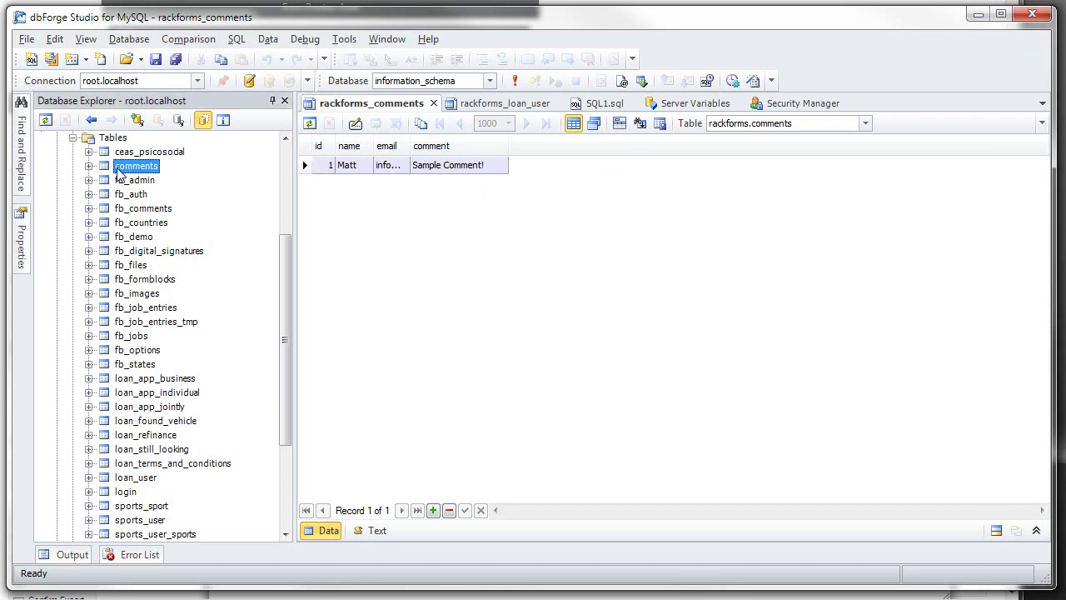
key(Delete)
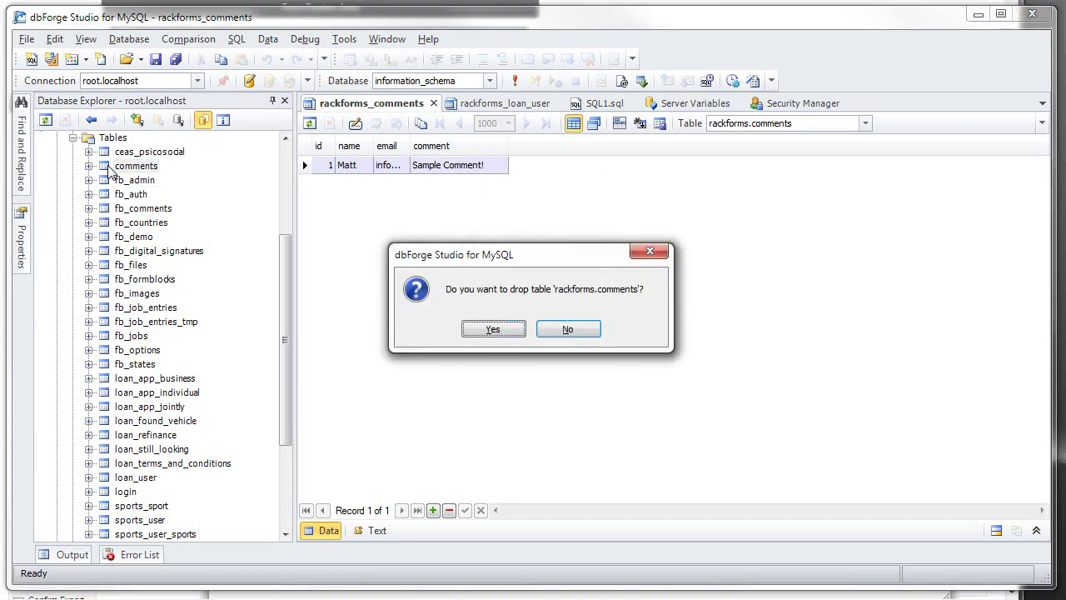
key(Return)
key(alt+Tab)
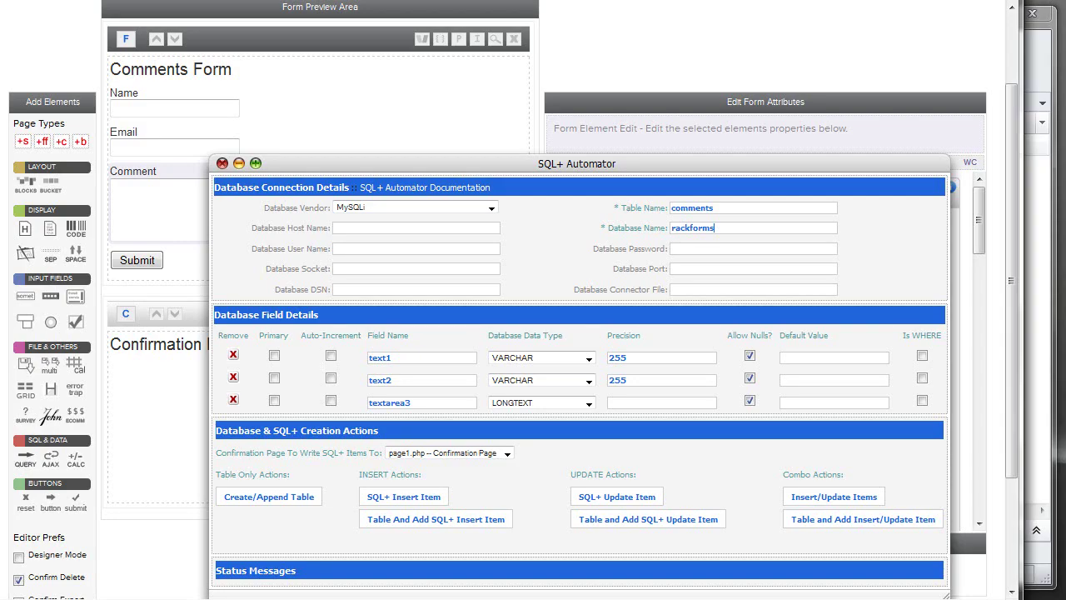
Rename the automator fields text1, text2 and textarea3 to name, email and comment.
drag(413, 358, 325, 362)
text(name)
drag(396, 379, 337, 379)
text(email)
drag(472, 403, 248, 376)
text(comment)
Create the comments table with an SQL+ insert item and close the automator.
scroll(472, 549, down, 3)
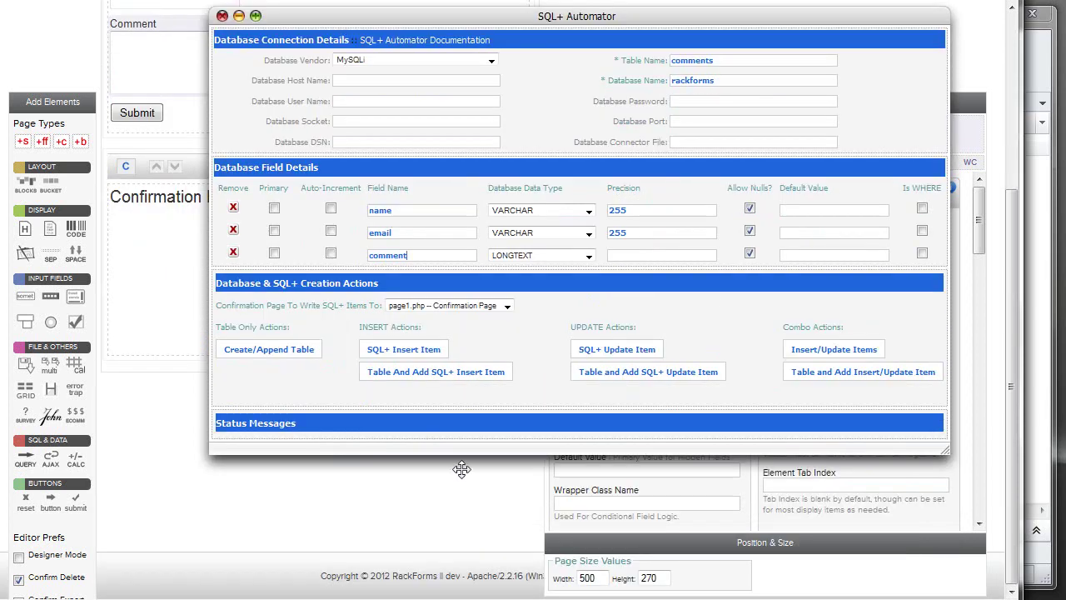
click(434, 372)
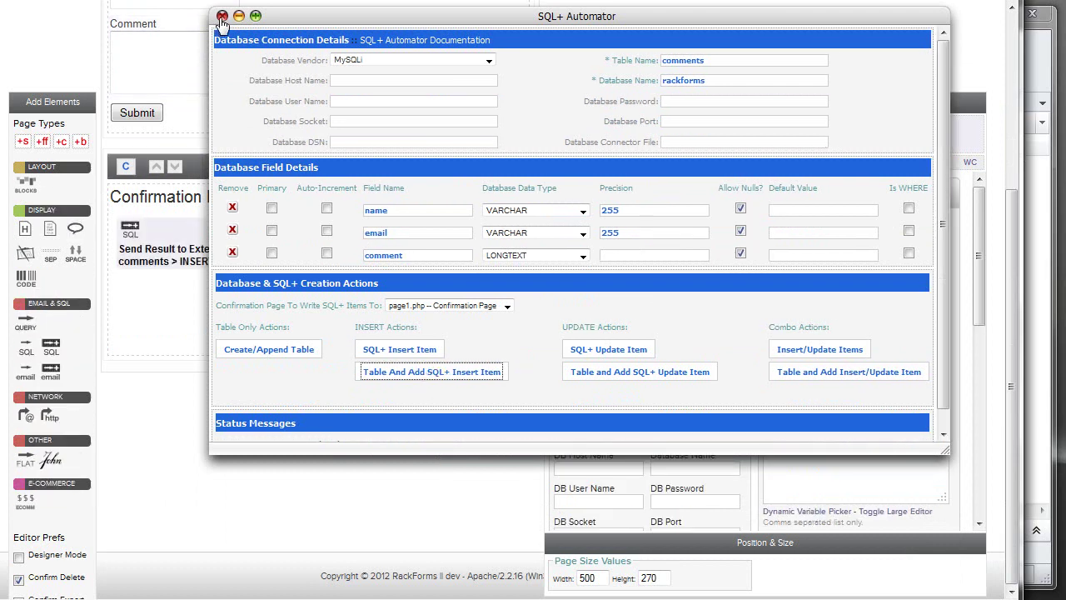
click(221, 15)
click(175, 237)
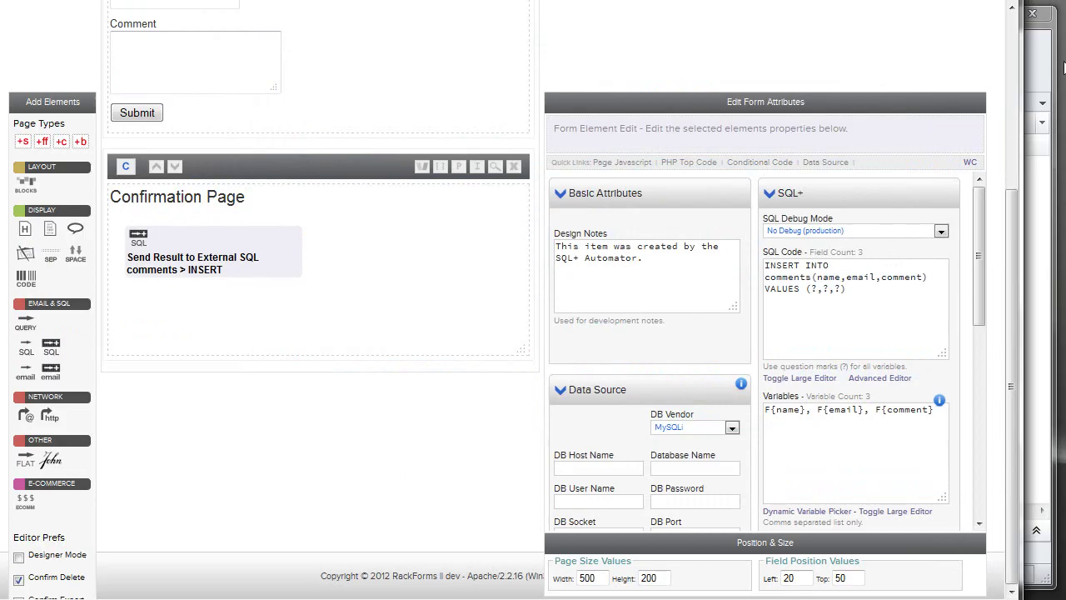
key(alt+Tab)
click(117, 138)
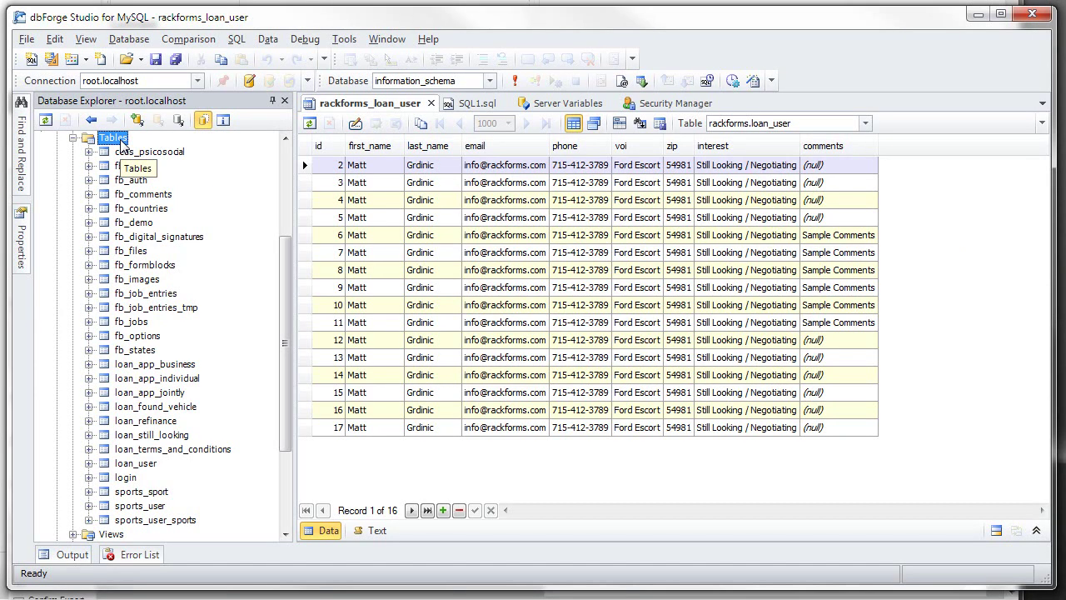
Refresh dbForge, open the empty comments table, then launch the Comments Form live preview.
key(F5)
double_click(133, 166)
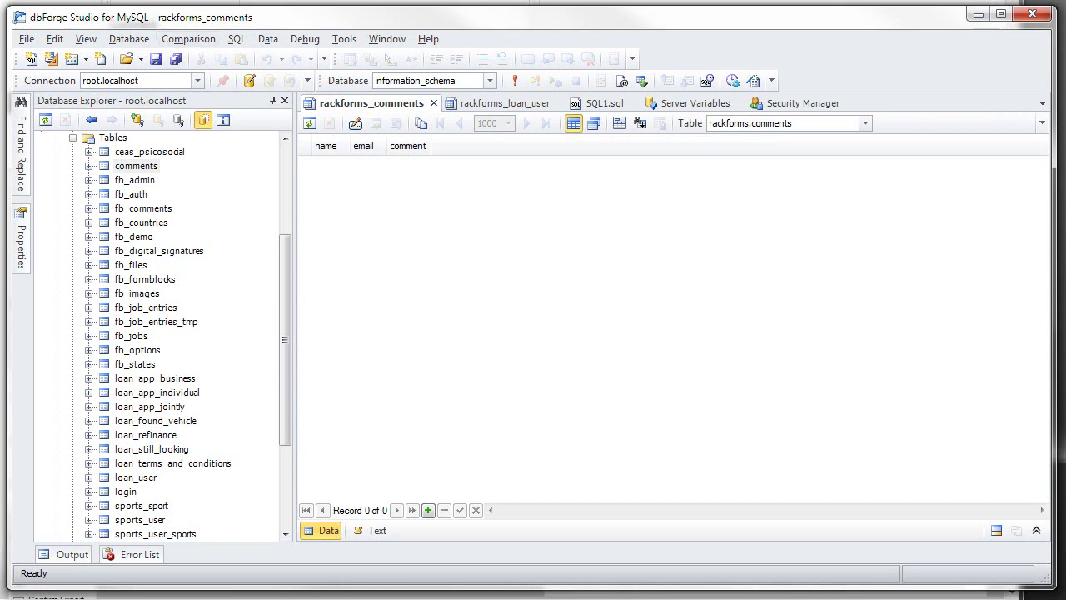
key(alt+Tab)
click(496, 134)
click(85, 51)
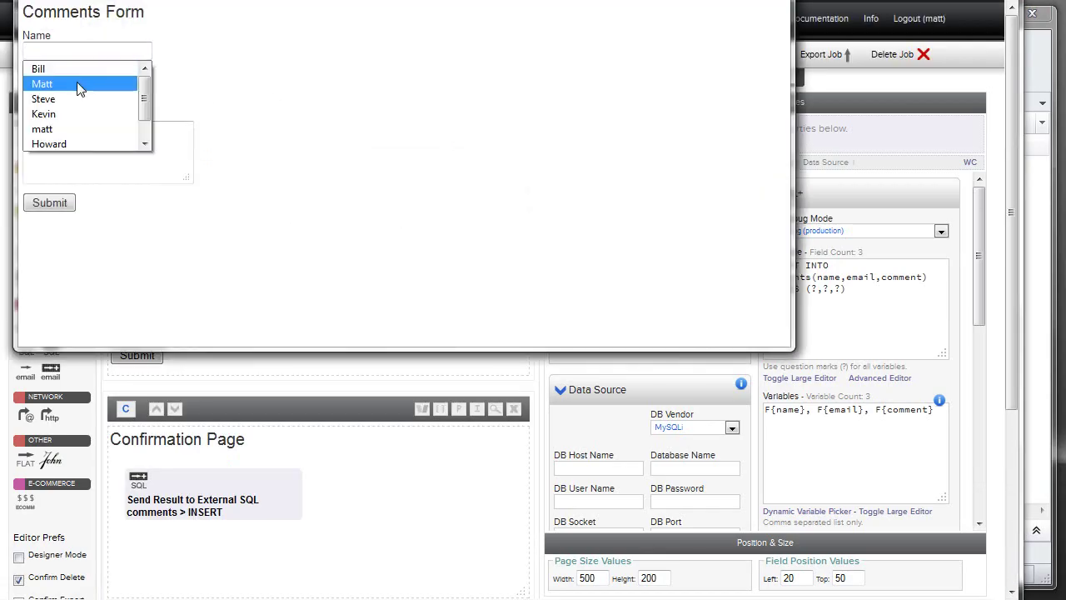
Submit a test comment 'Sample Commen' using the saved name and e-mail entries.
click(78, 83)
click(86, 88)
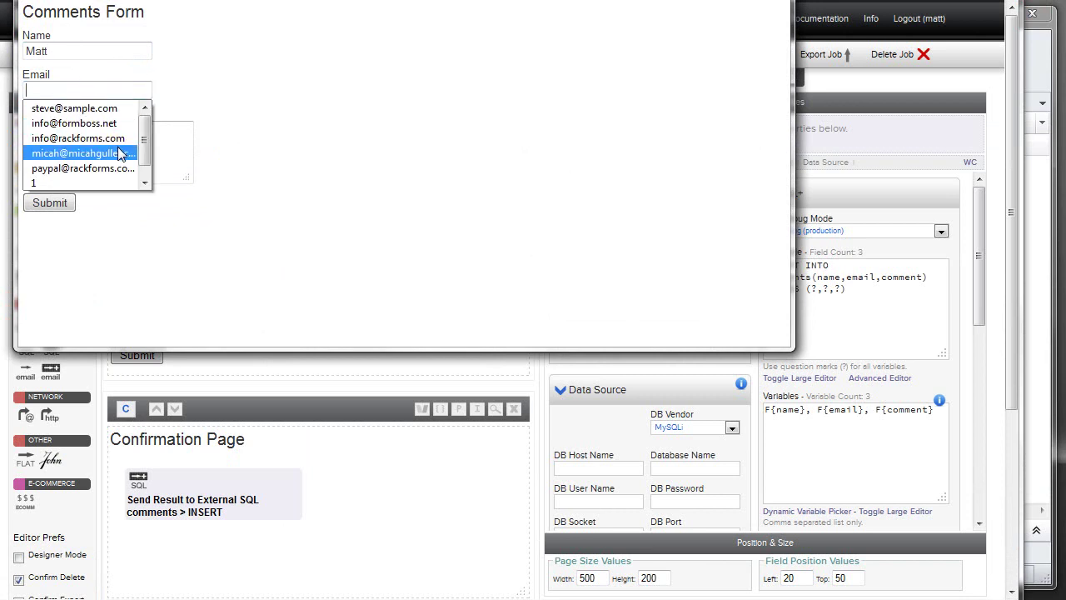
click(93, 138)
click(93, 137)
text(Sample Comment!)
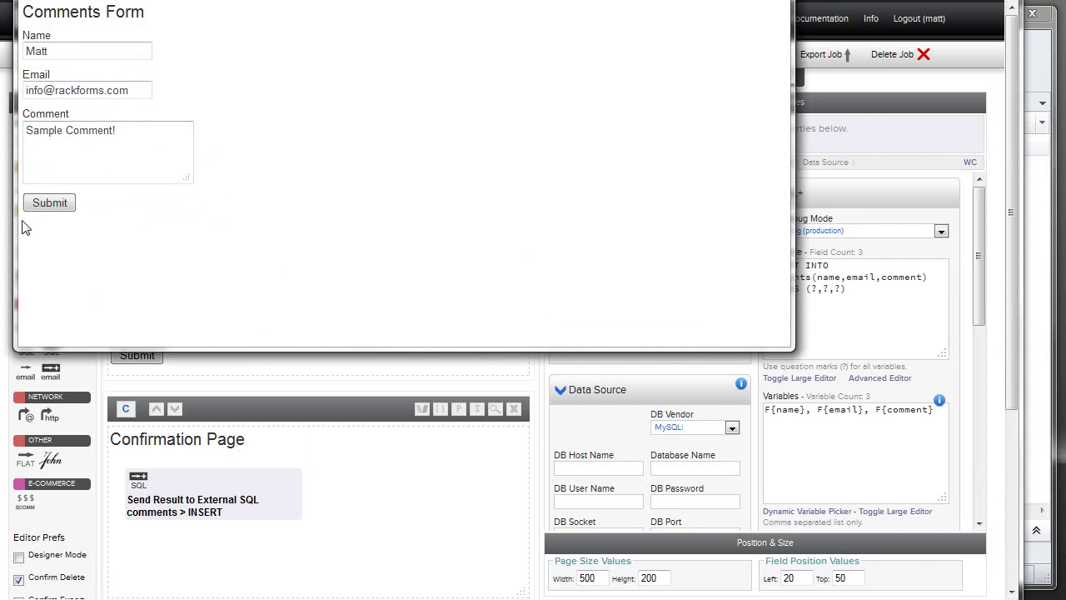
click(48, 207)
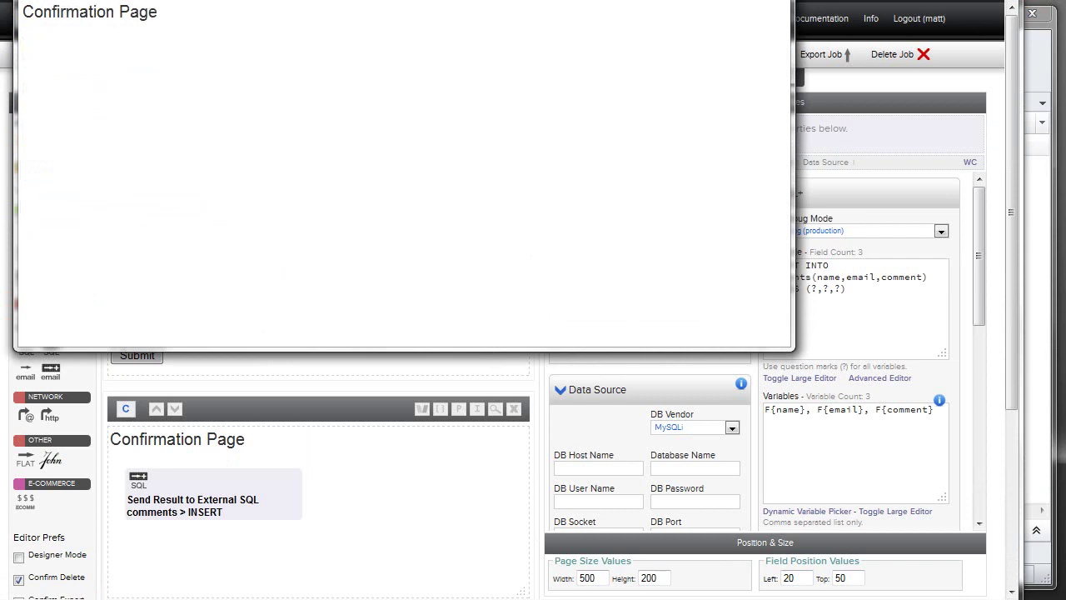
click(775, 0)
Reload the comments table in dbForge to confirm the stored comment row.
click(1039, 73)
key(F5)
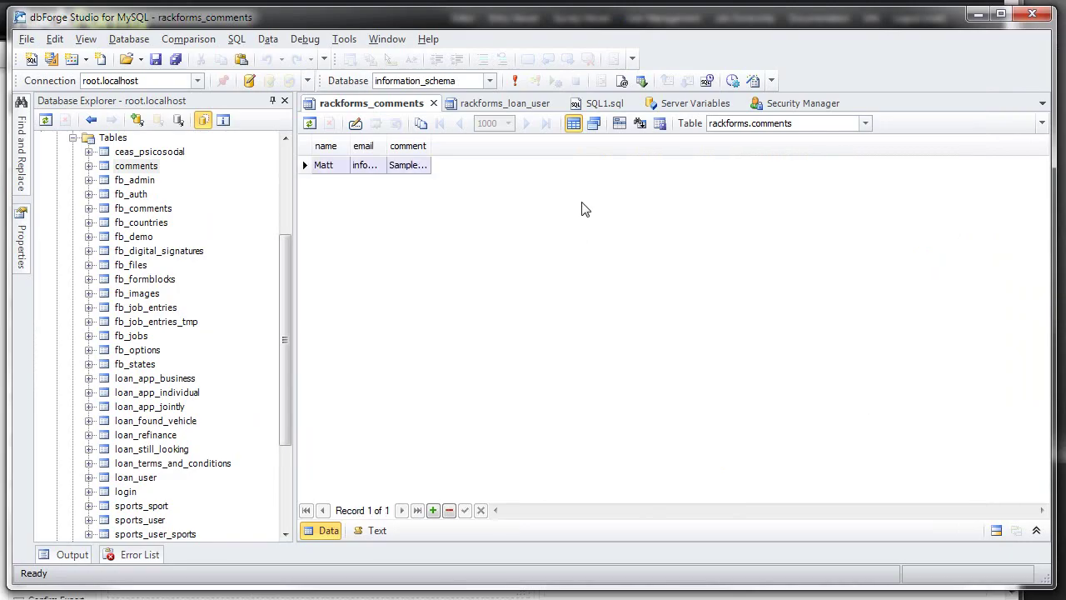
double_click(431, 147)
key(alt+Tab)
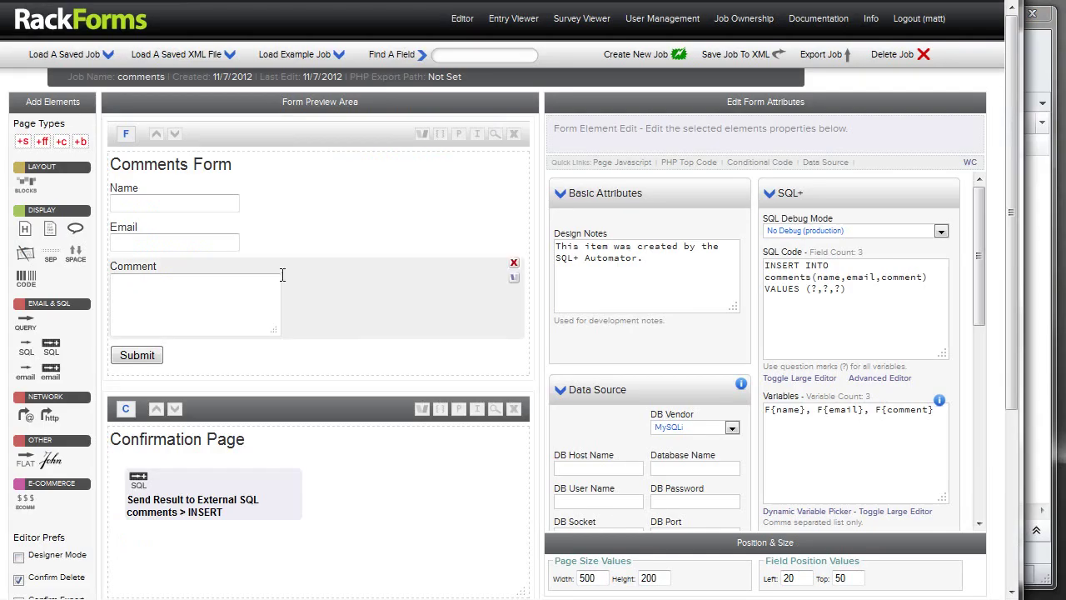
Add a Builder Page with an SQL Repeater to the comments job.
scroll(67, 150, down, 2)
click(80, 141)
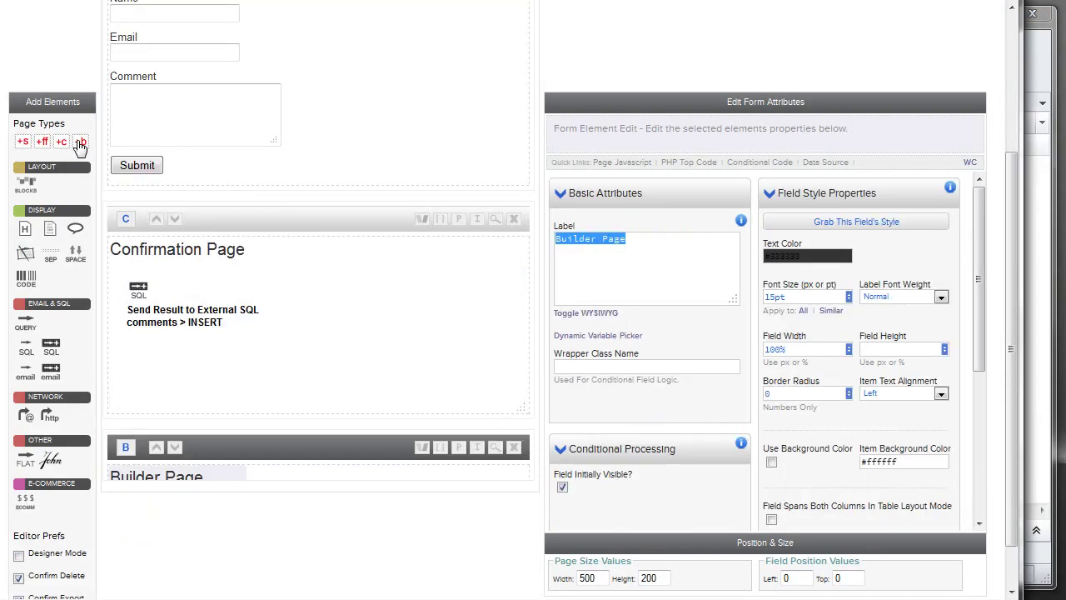
scroll(291, 333, down, 2)
click(26, 298)
Remove the Builder Page heading, move the repeater up, and insert the 3-column table template.
click(236, 283)
click(483, 255)
click(291, 391)
drag(291, 392, 293, 334)
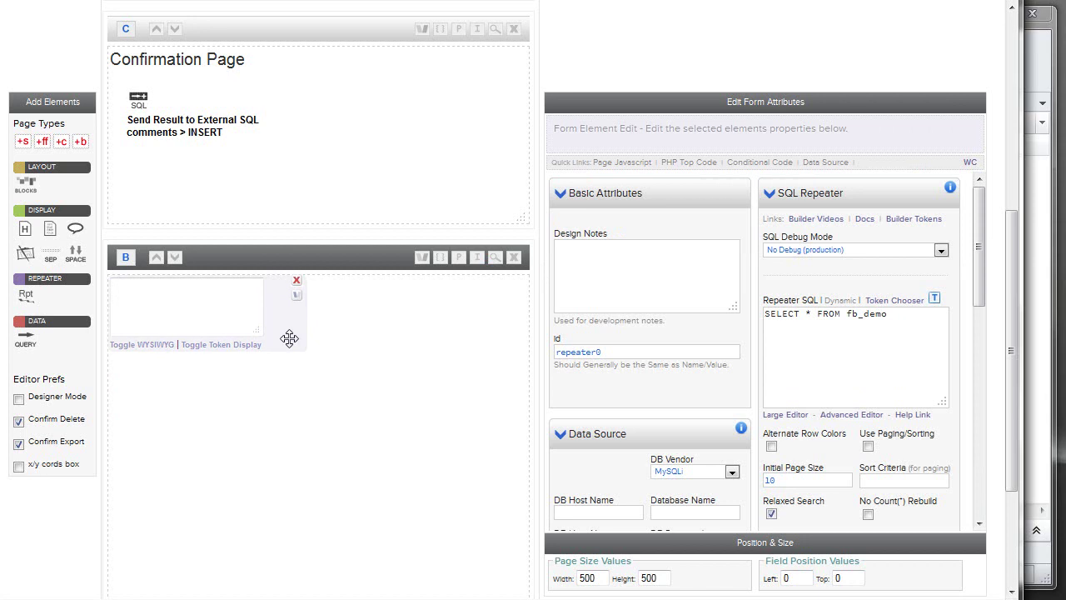
click(153, 344)
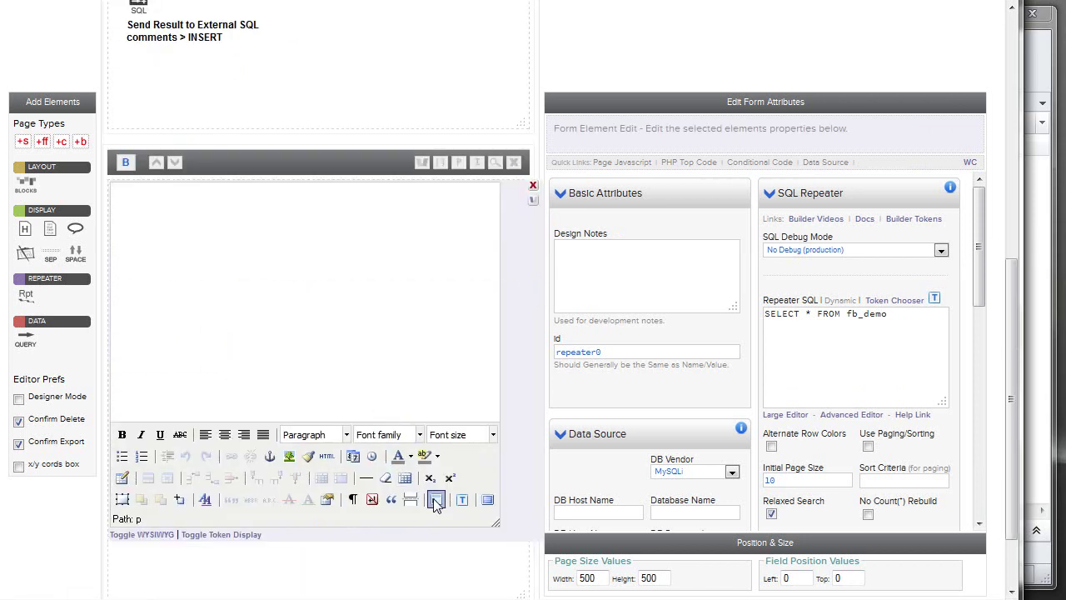
click(436, 499)
click(411, 115)
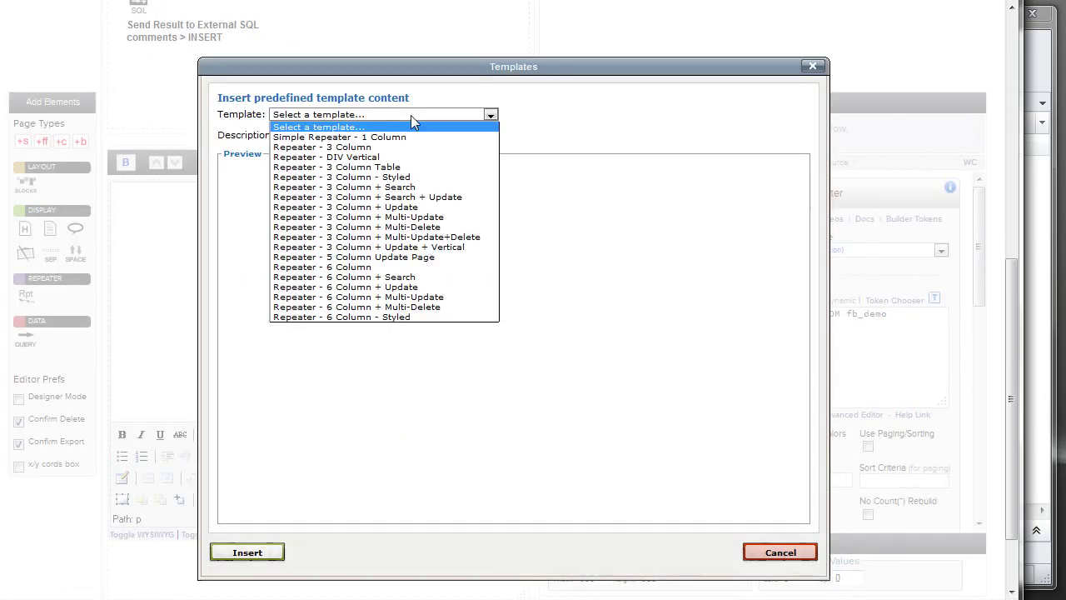
click(400, 168)
click(260, 552)
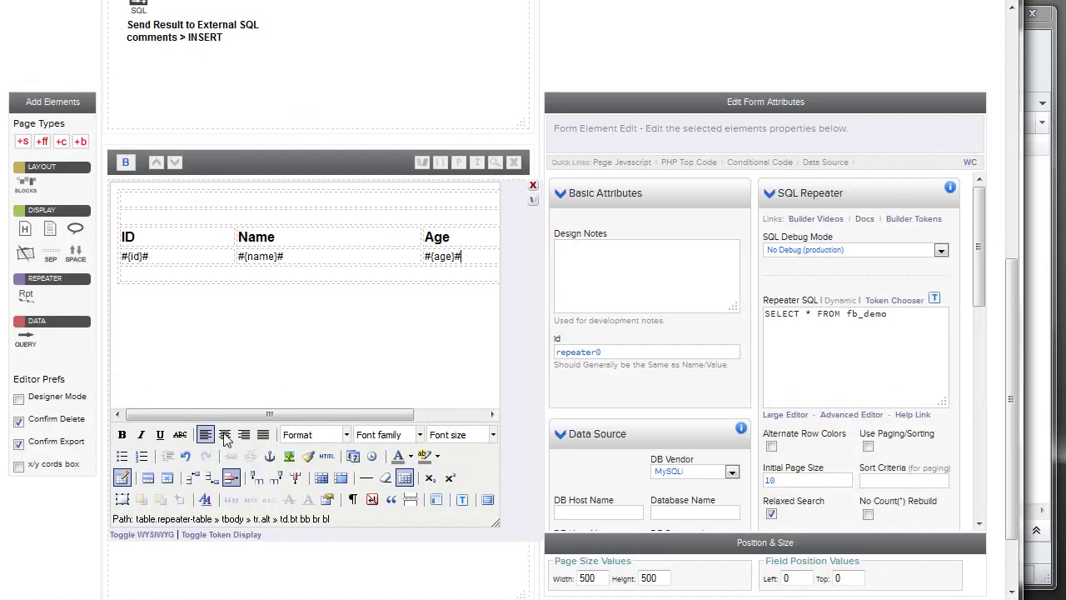
Rename the table headers to Name, Email, Comment and the data tokens to name, email, comment.
double_click(128, 236)
text(Name)
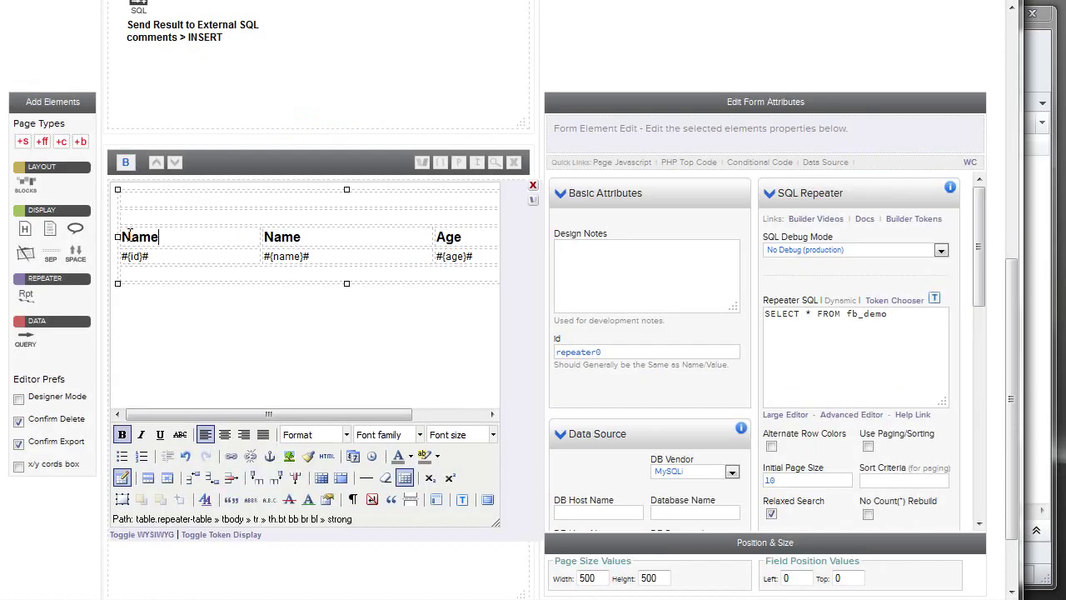
double_click(286, 237)
text(Email)
double_click(449, 239)
text(Comment)
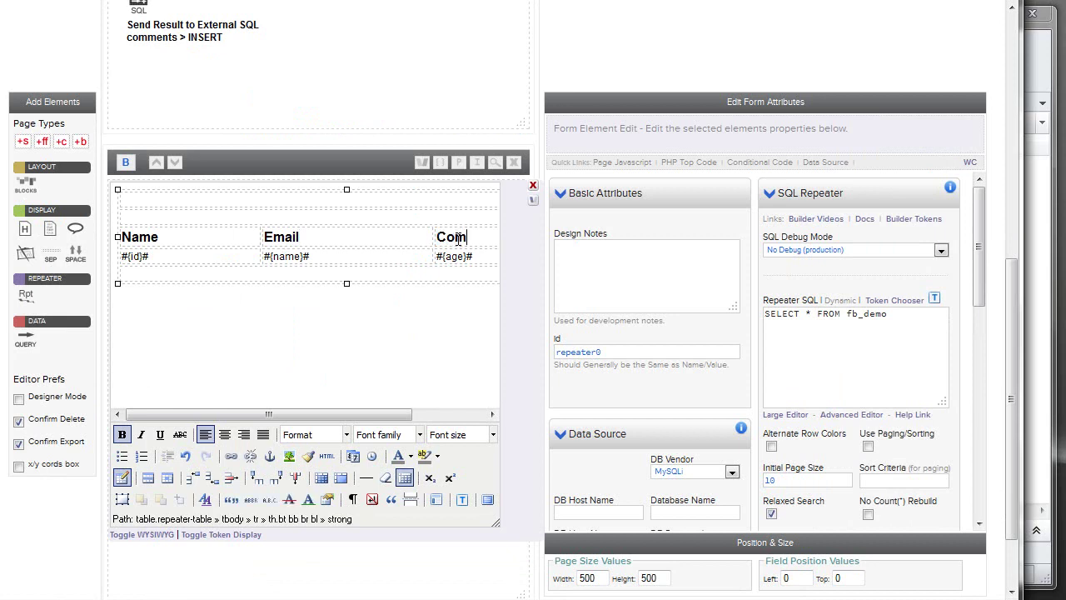
double_click(139, 255)
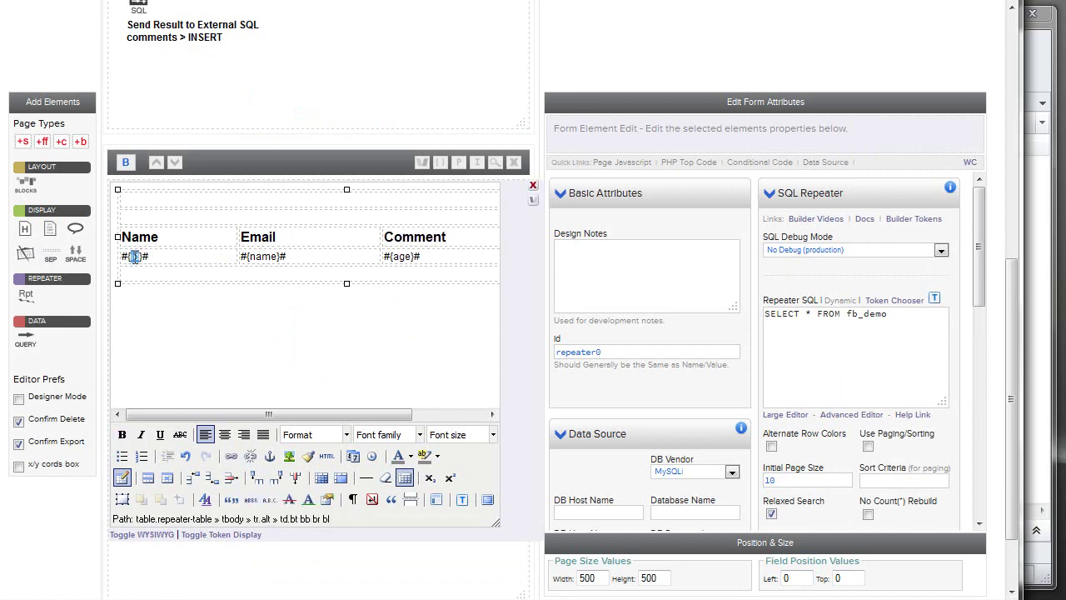
text(name)
double_click(266, 256)
text(email)
double_click(413, 256)
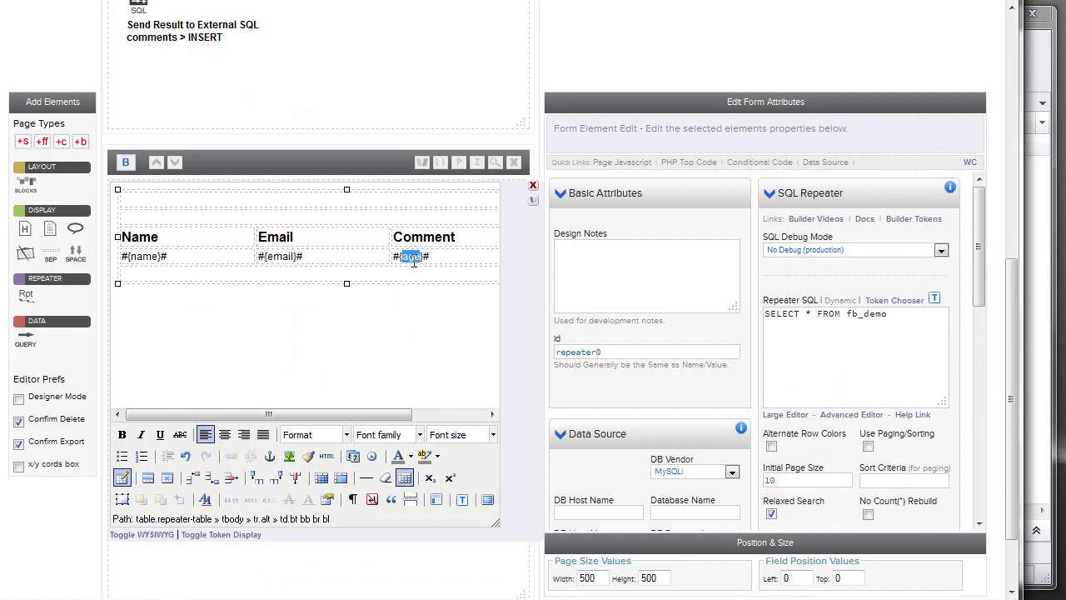
text(comment)
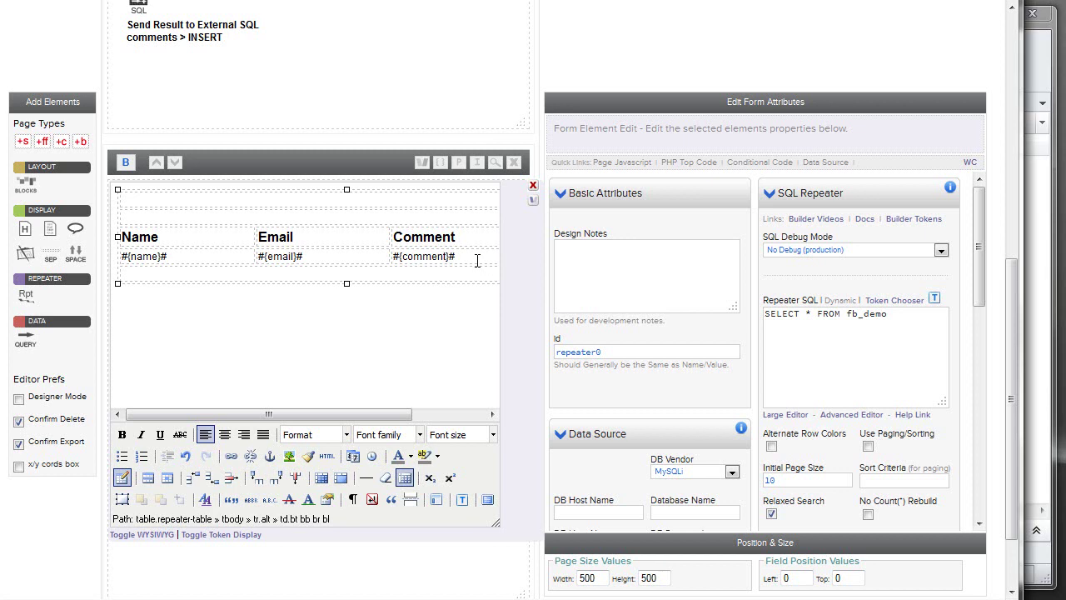
Change the repeater query from fb_demo to comments and preview the stored comments.
drag(845, 314, 899, 315)
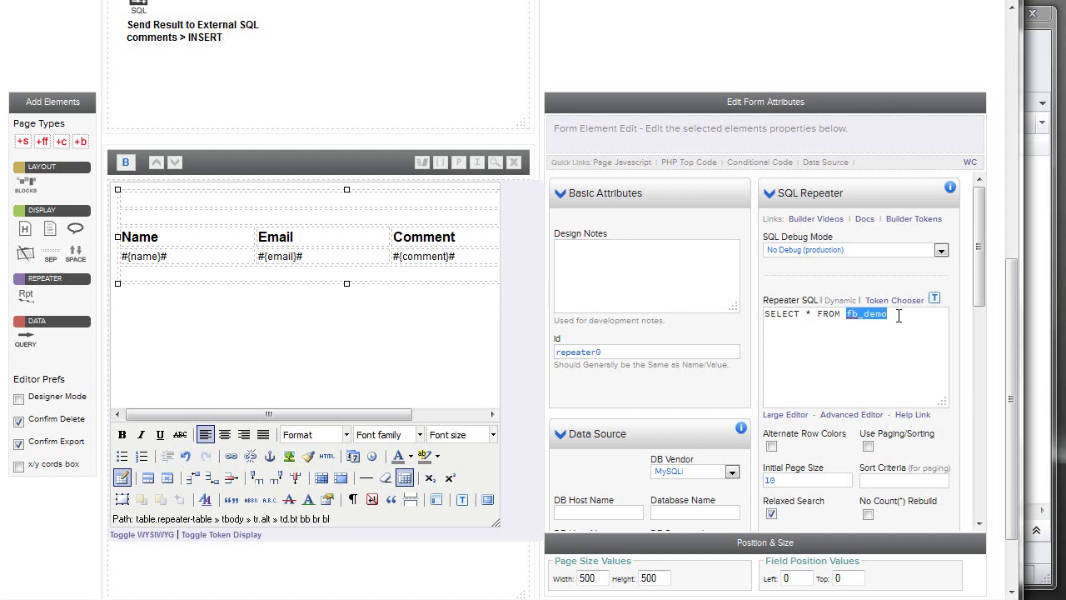
text(comments)
click(494, 162)
drag(406, 60, 71, 64)
click(71, 64)
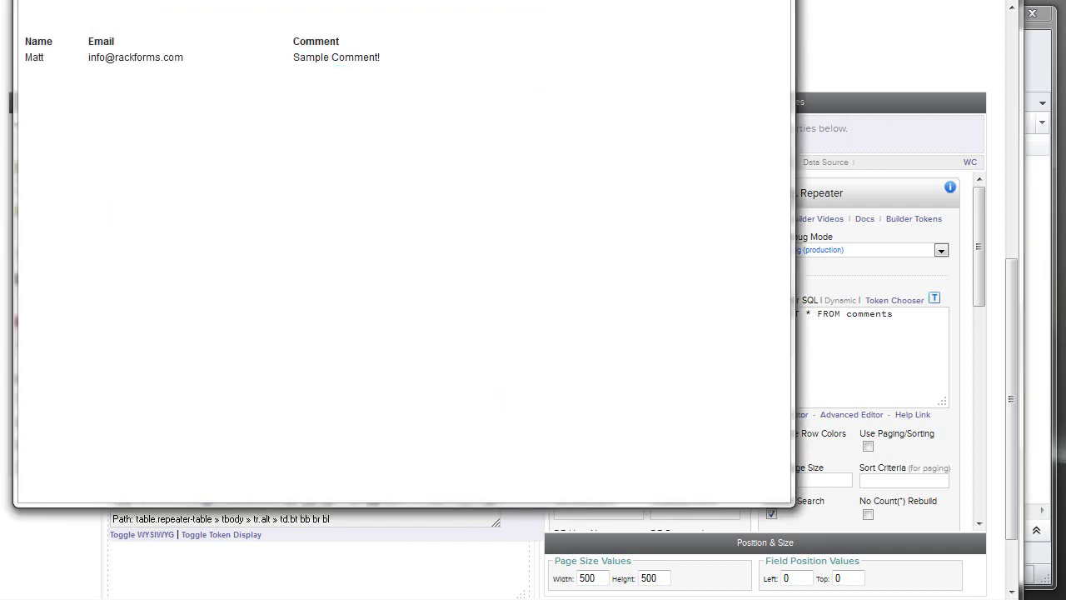
key(ctrl+w)
click(332, 326)
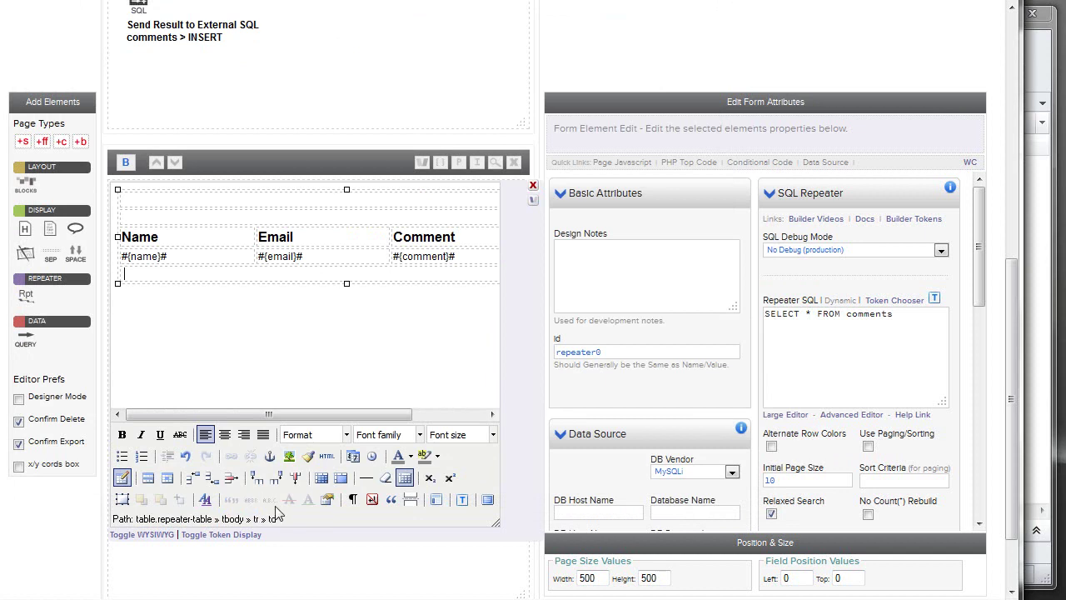
click(139, 533)
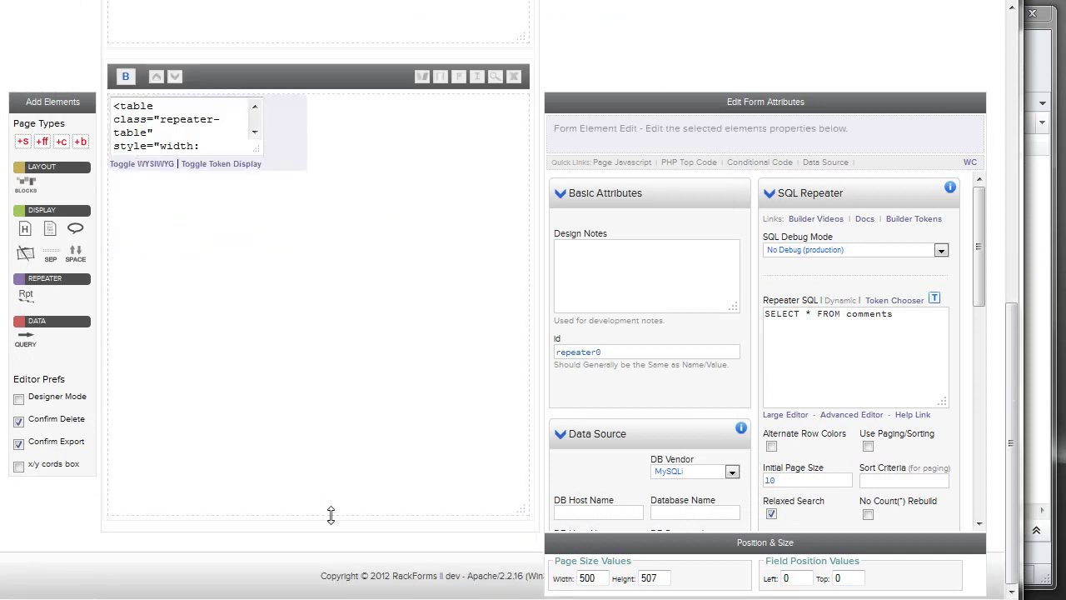
Copy the Builder Page's iframe embed code from its page properties.
scroll(334, 500, up, 3)
click(341, 505)
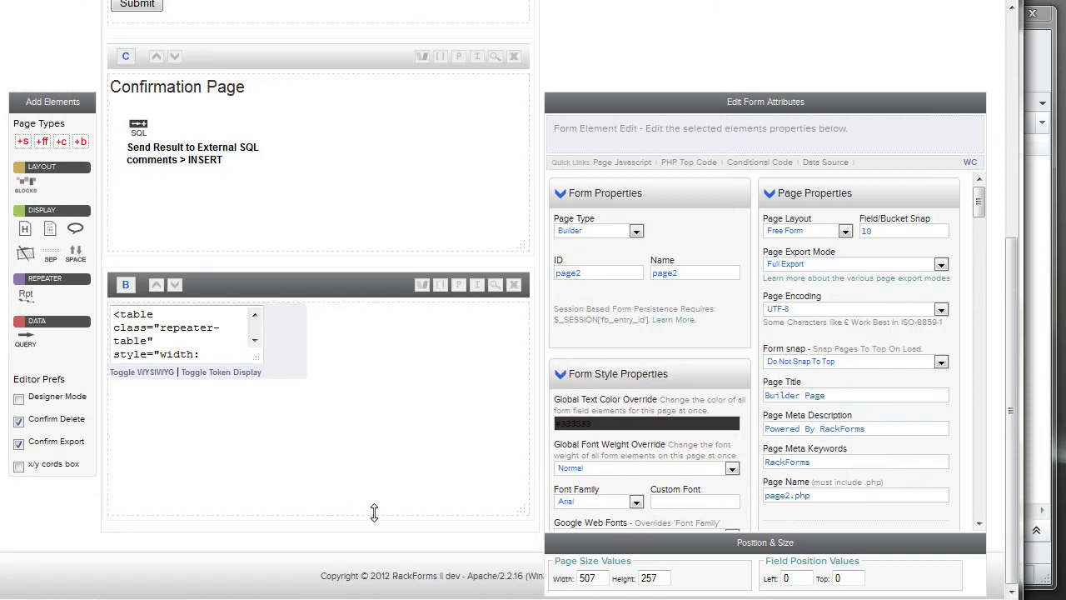
click(476, 288)
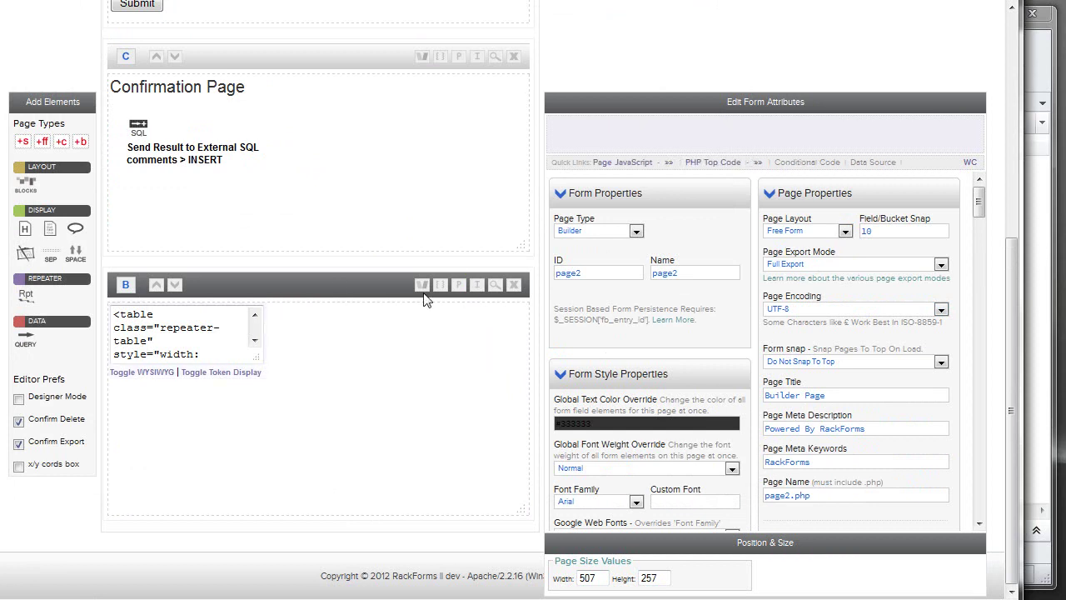
click(478, 286)
click(687, 390)
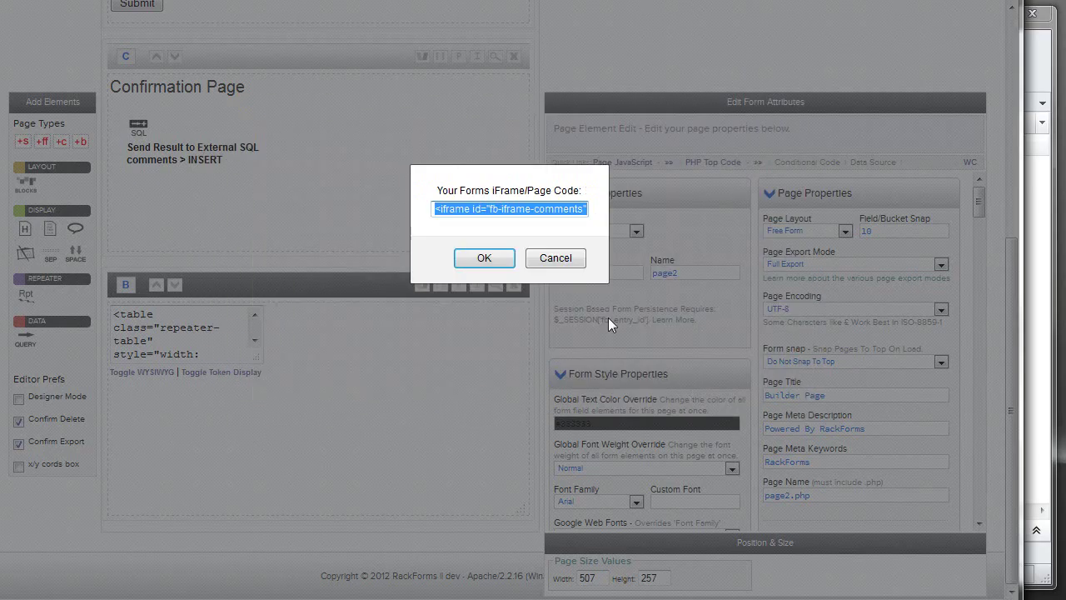
click(496, 256)
Paste the iframe code into a new body copy element on the Comments Form.
scroll(399, 244, up, 5)
click(298, 167)
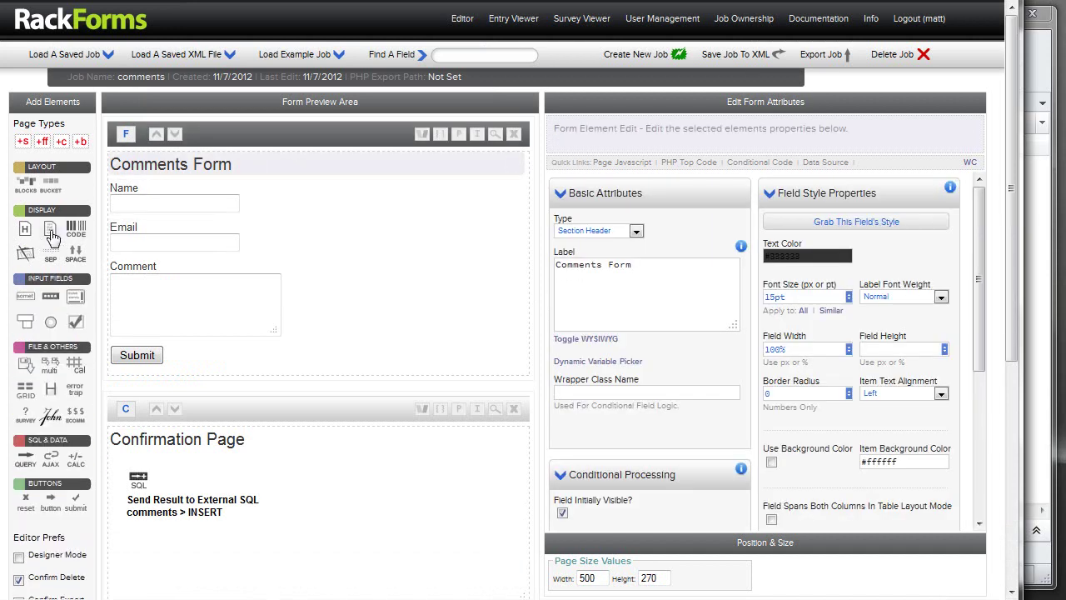
click(49, 230)
key(ctrl+v)
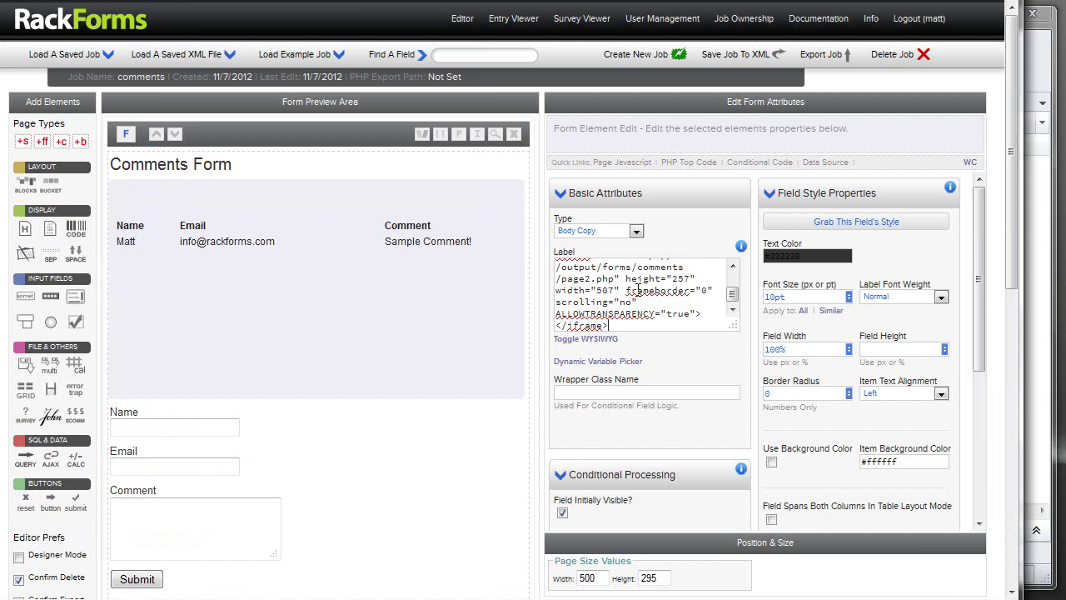
Preview the Comments Form with its embedded comments table, then show its page properties.
click(494, 135)
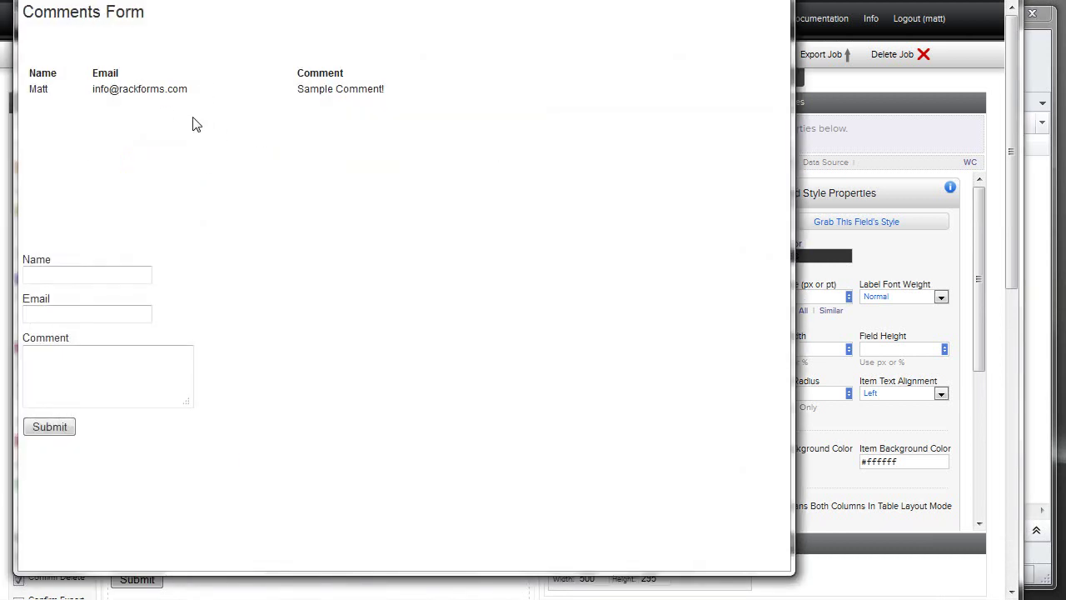
key(Escape)
scroll(345, 225, down, 5)
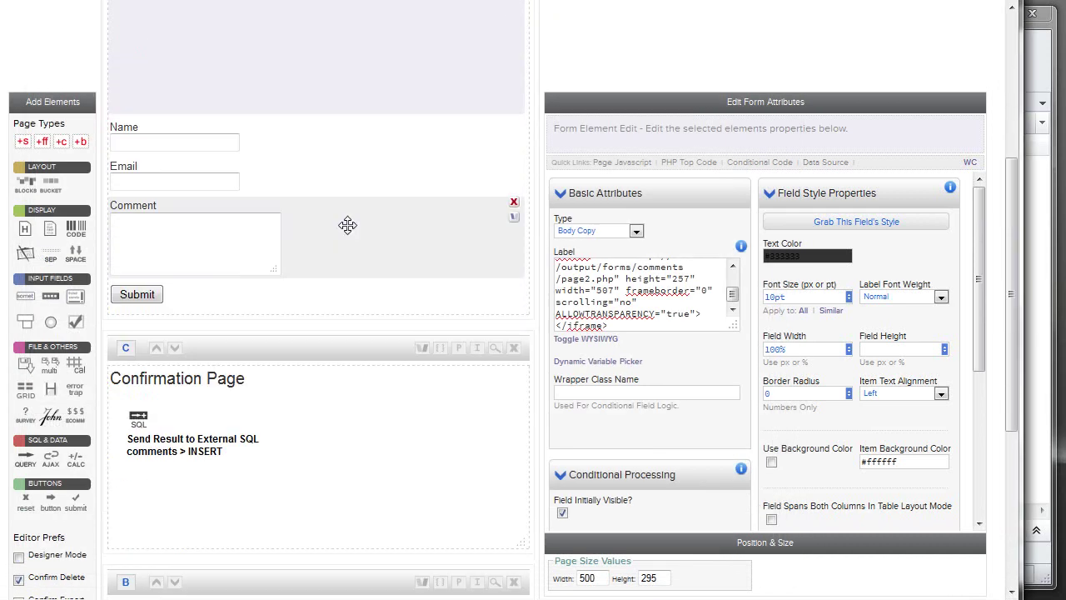
scroll(333, 273, up, 4)
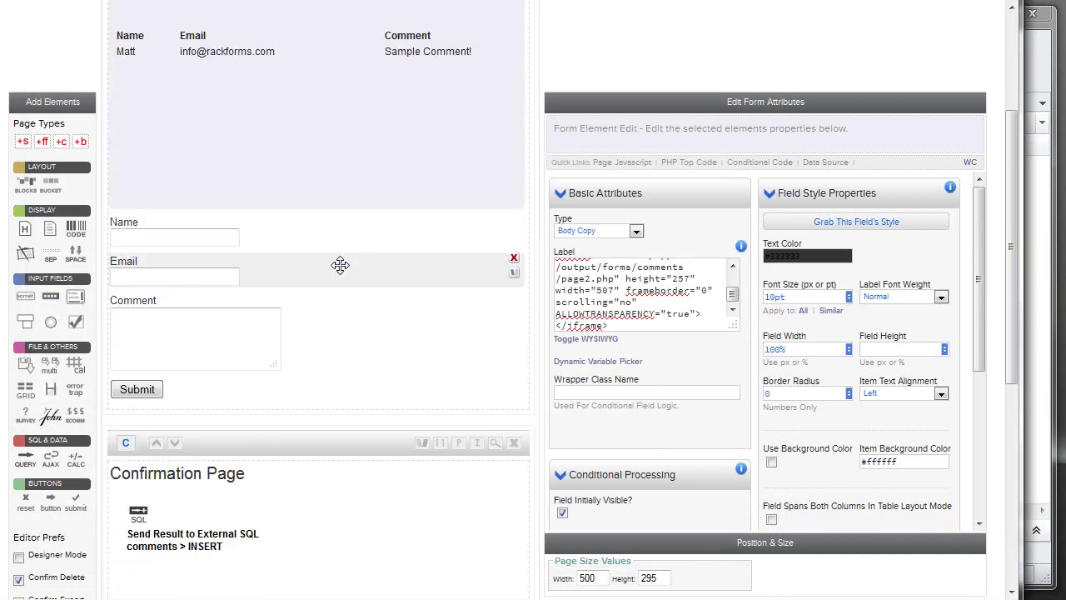
click(381, 87)
scroll(766, 350, down, 1)
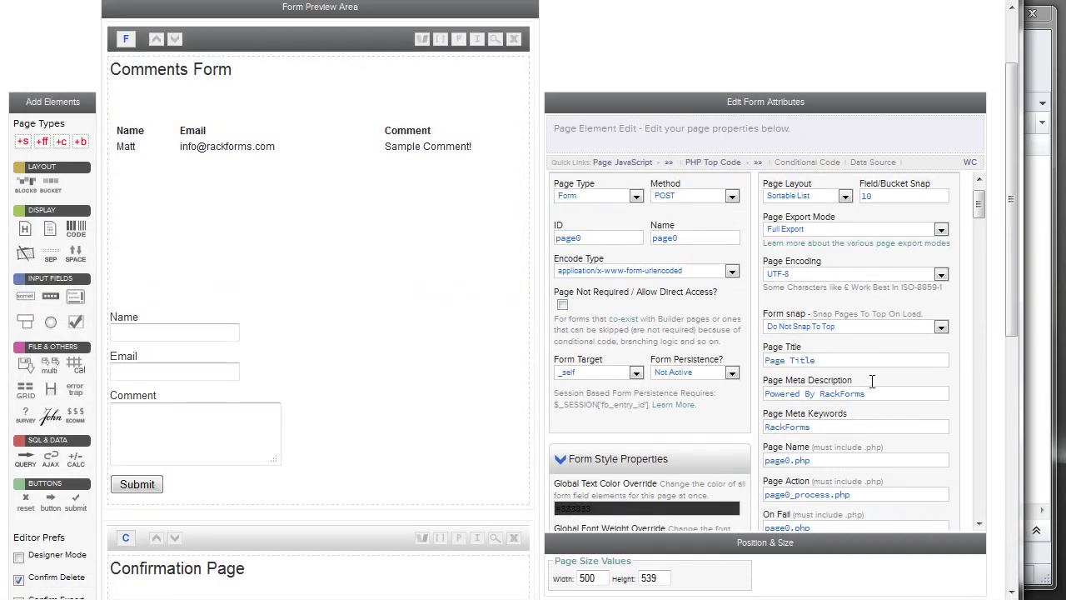
Add a WWW Redirect to page0.php with 0 delay after the comments insert.
drag(811, 460, 691, 455)
key(ctrl+c)
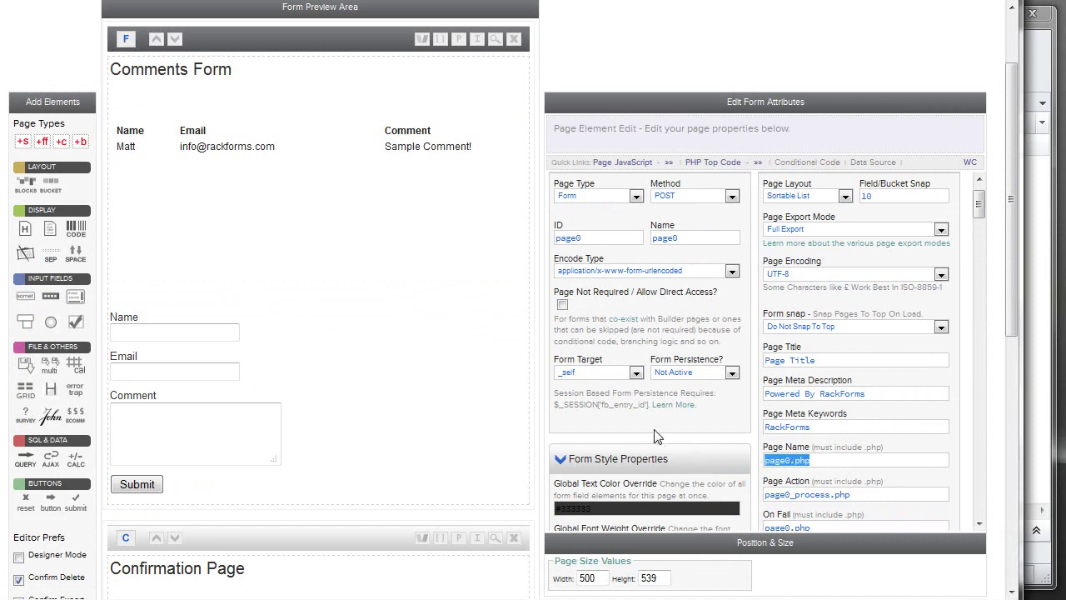
scroll(350, 255, down, 4)
click(129, 363)
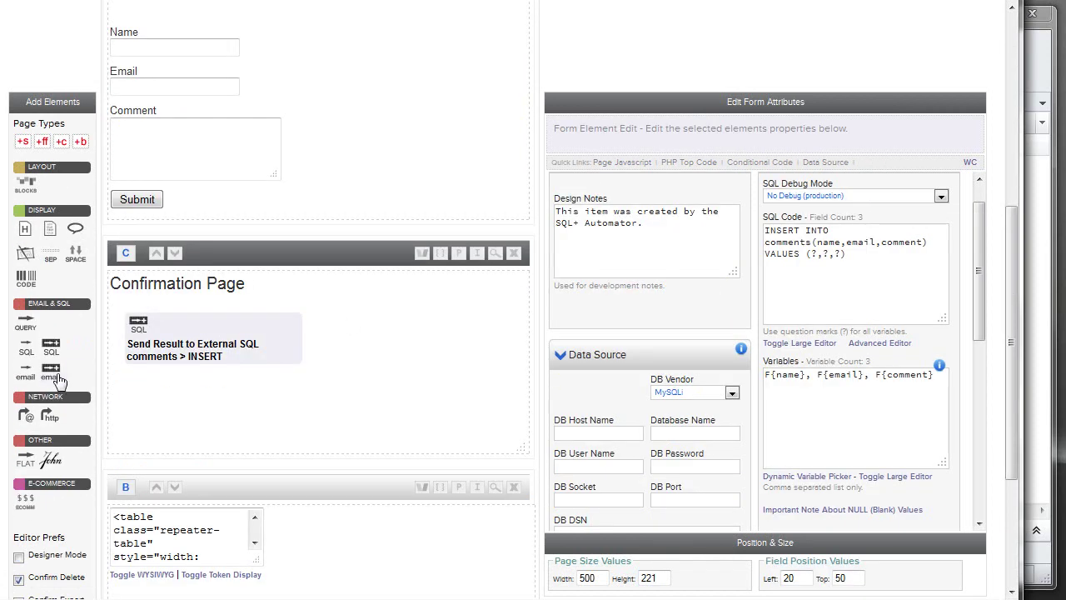
drag(26, 413, 140, 383)
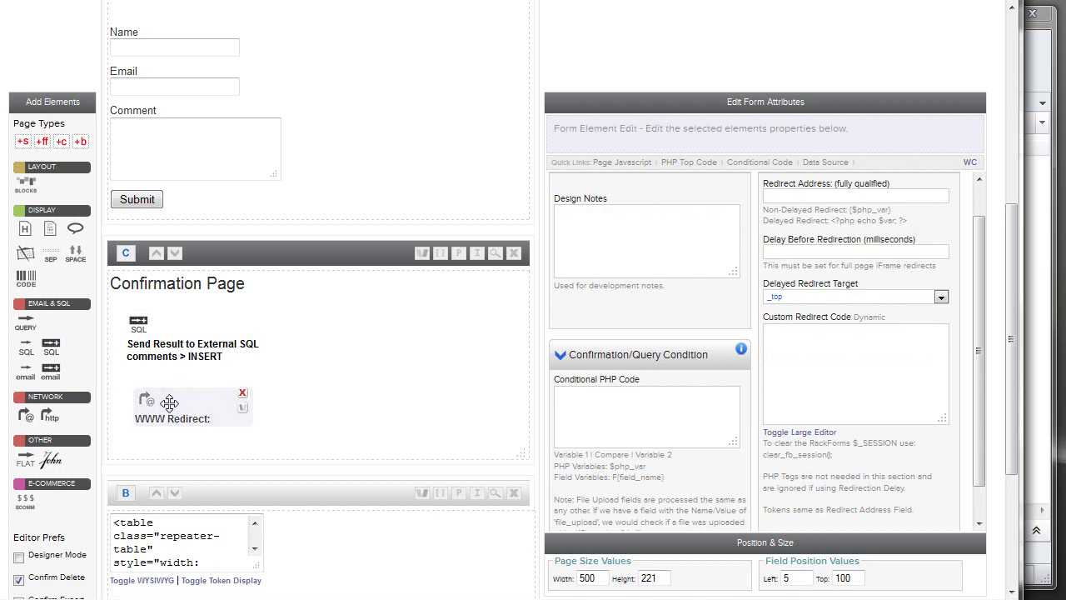
click(782, 195)
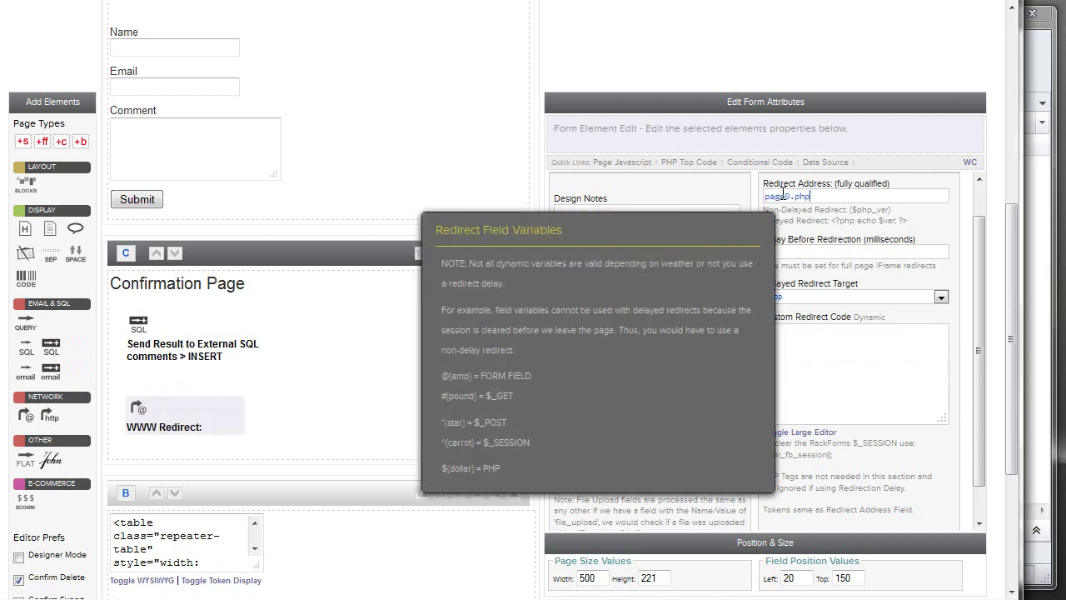
key(ctrl+v)
click(809, 250)
text(0)
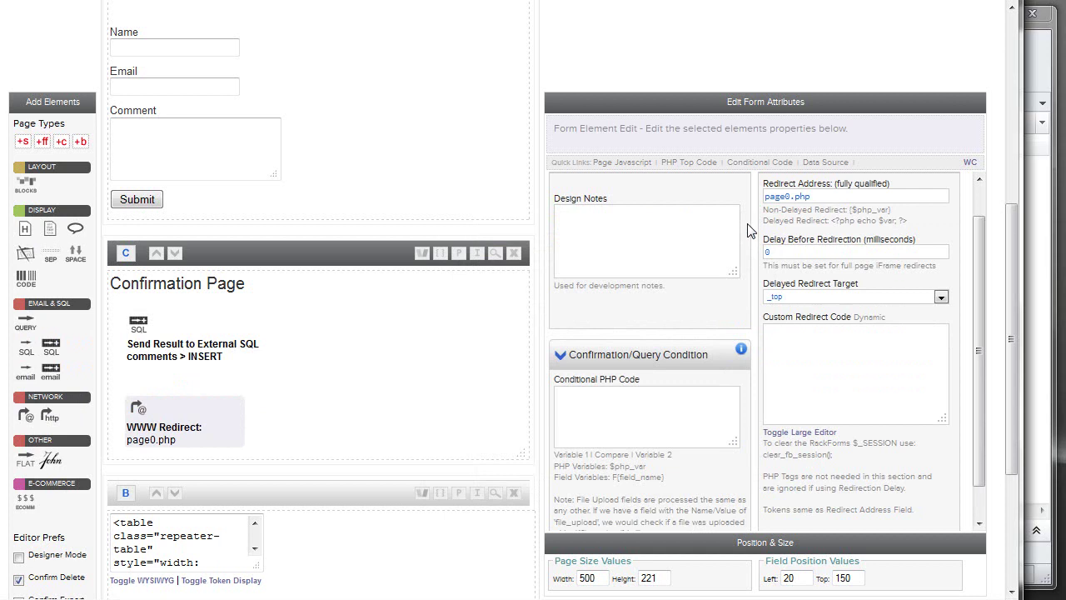
click(369, 166)
scroll(397, 166, up, 3)
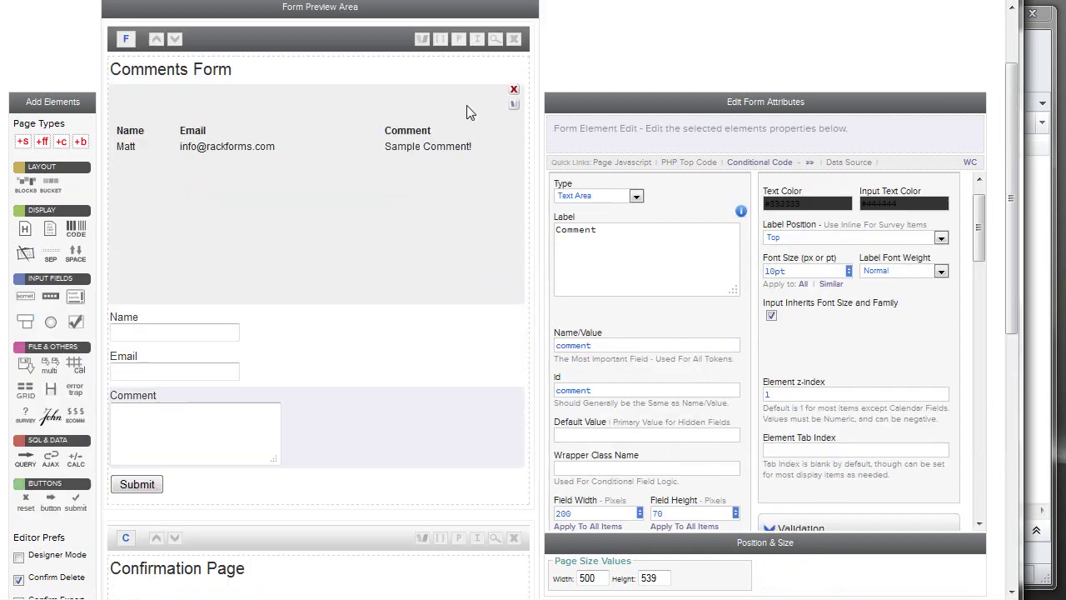
In the form preview, submit a test comment using the saved name and email address.
click(497, 40)
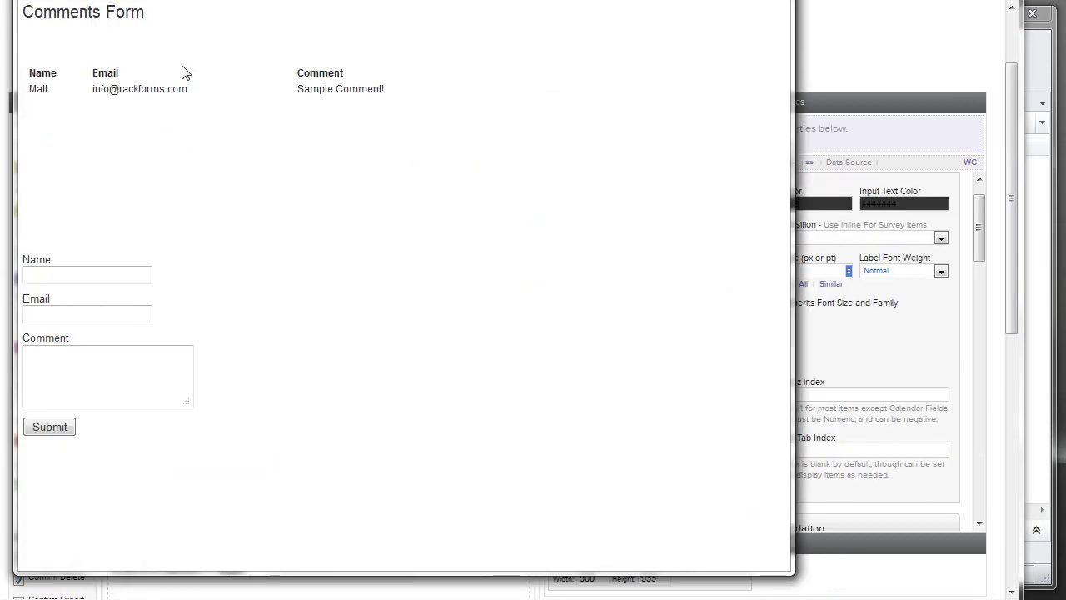
click(97, 276)
click(98, 275)
click(66, 321)
double_click(67, 317)
click(73, 332)
click(86, 354)
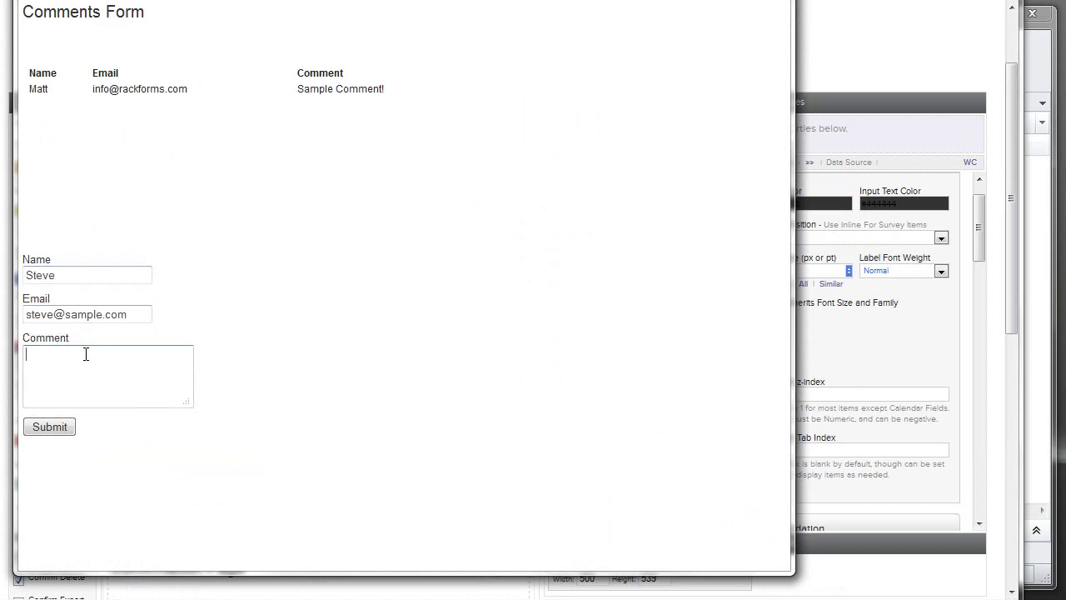
text(Steve's Comment!)
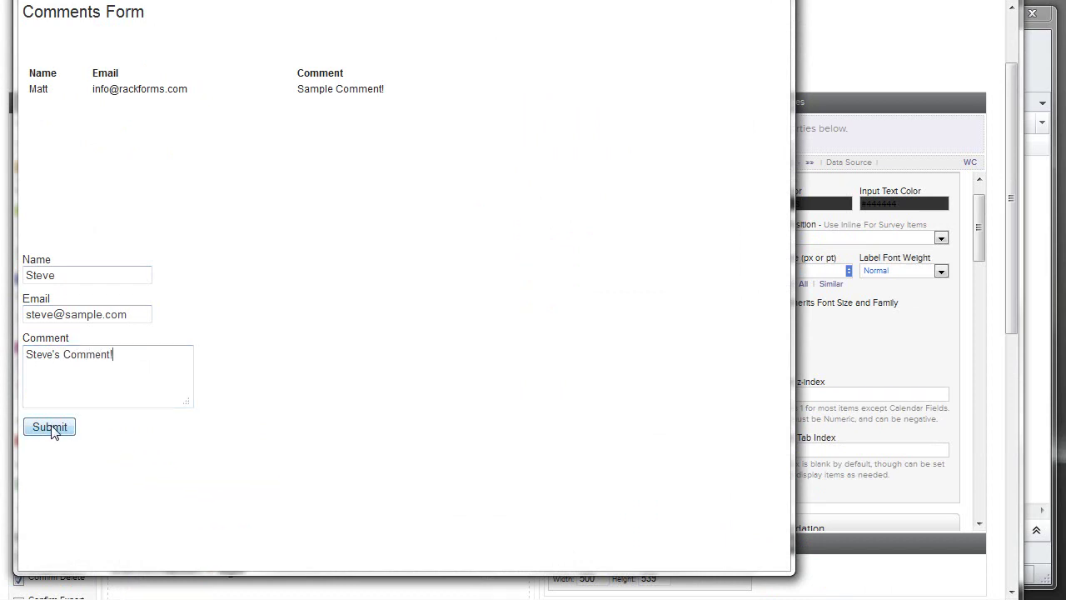
click(52, 428)
Check the newly added comment row in the embedded table, then close the preview.
drag(379, 104, 31, 107)
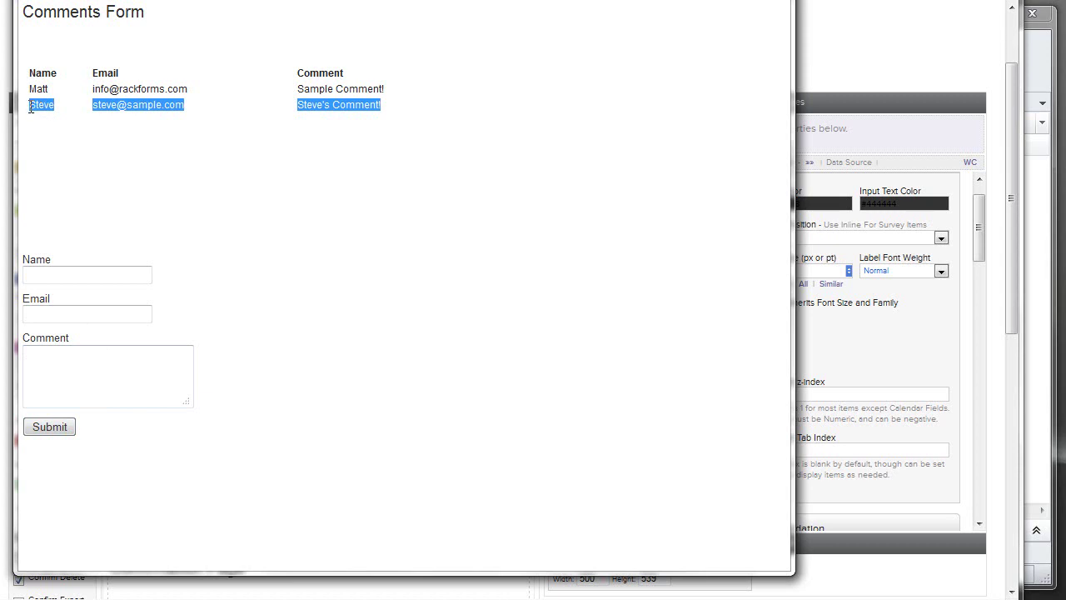
click(188, 148)
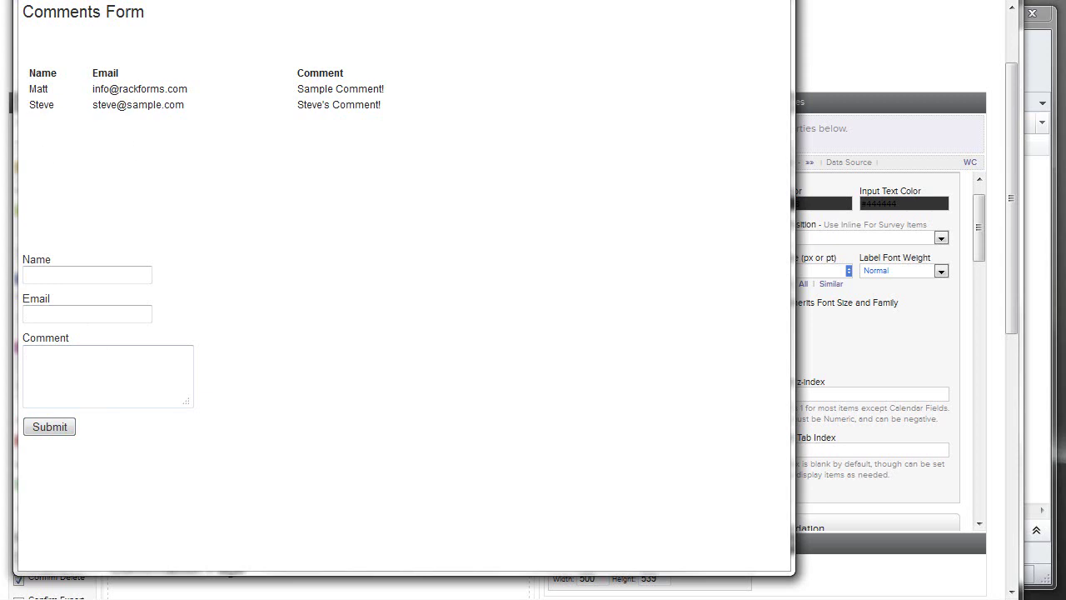
key(ctrl+w)
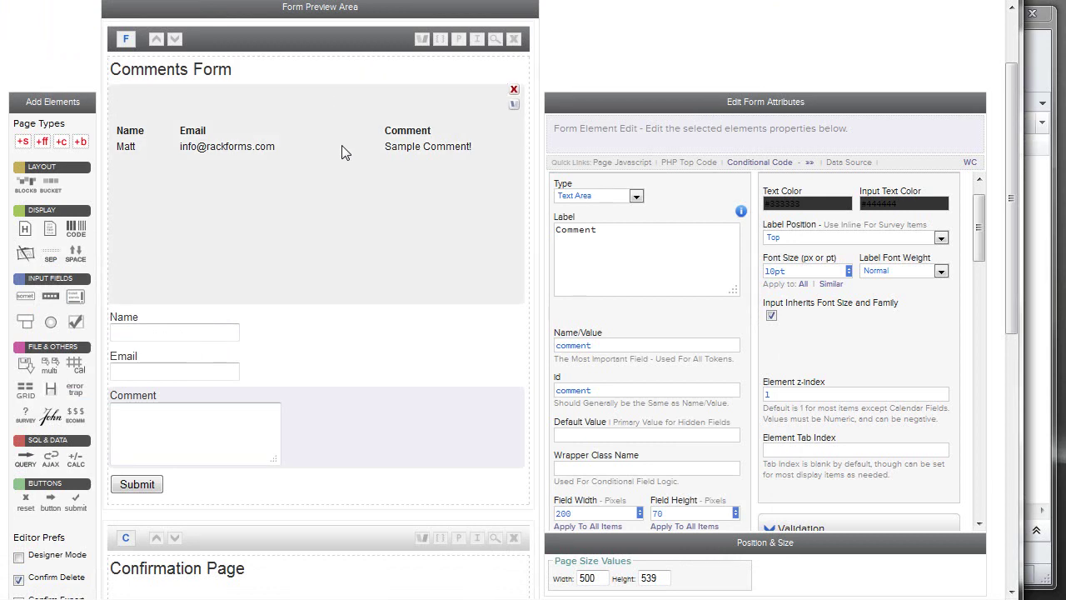
scroll(342, 148, up, 2)
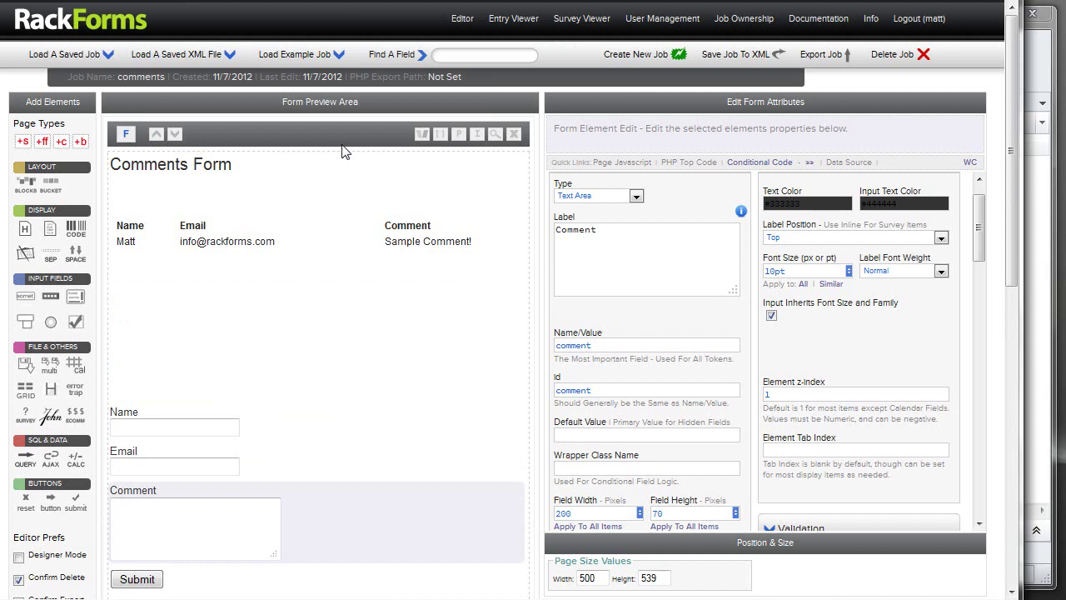
scroll(369, 208, down, 3)
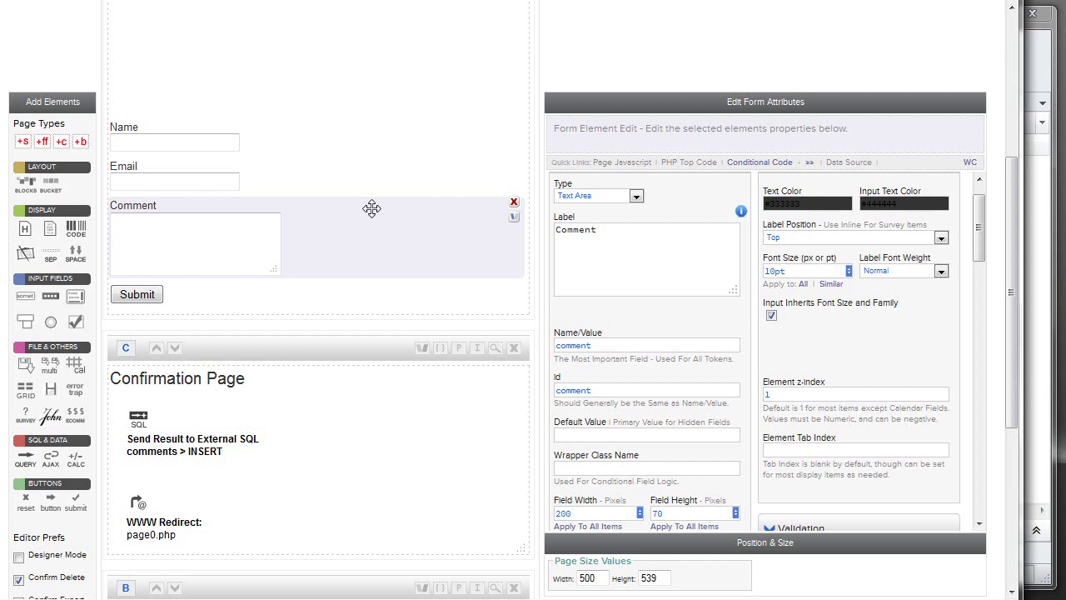
scroll(283, 146, up, 2)
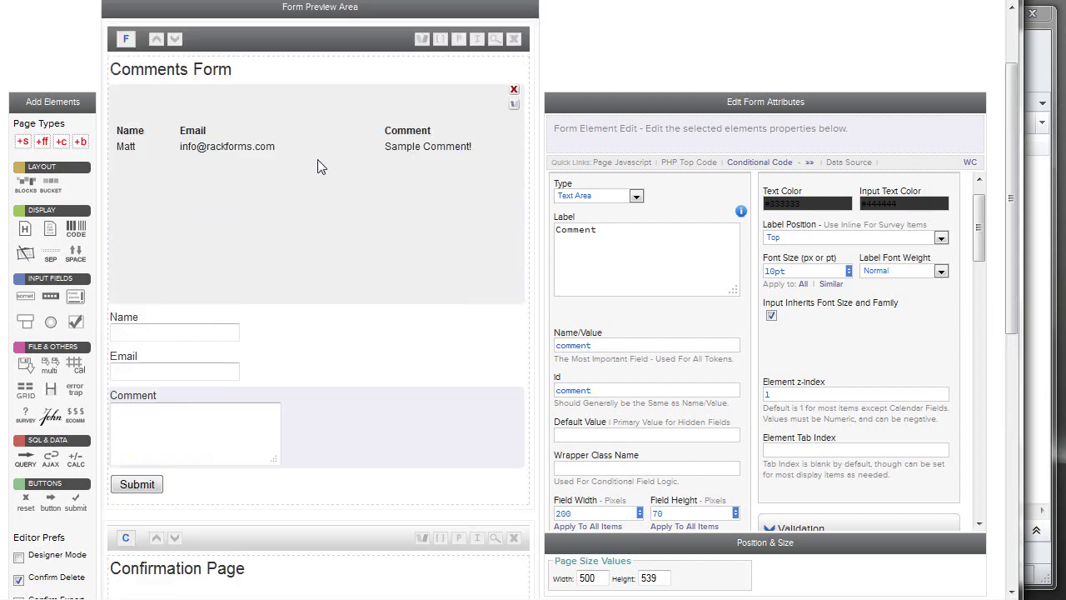
click(378, 85)
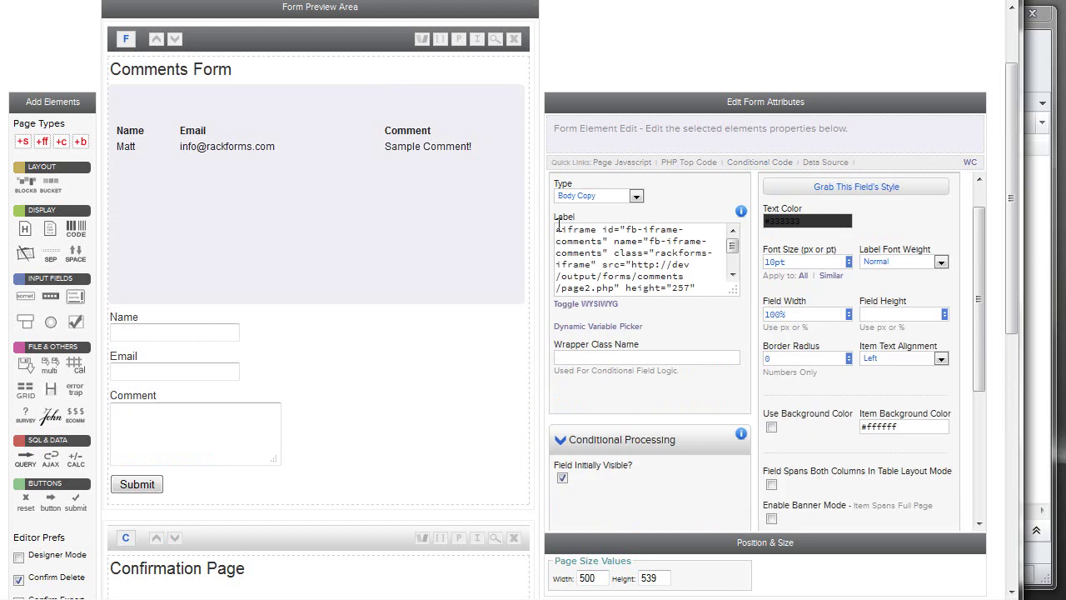
click(331, 71)
scroll(331, 193, down, 3)
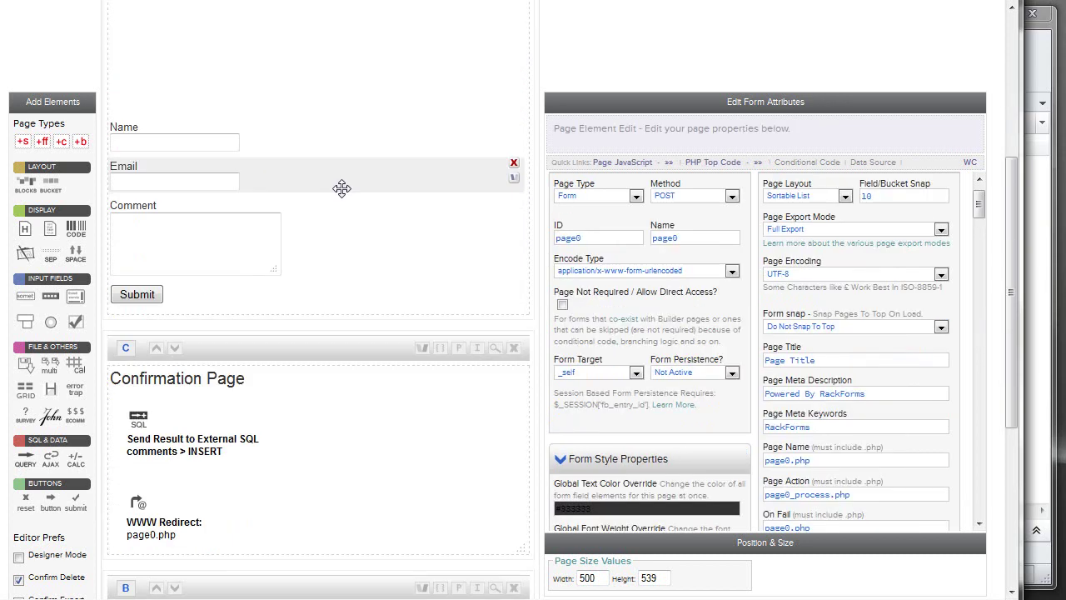
click(166, 423)
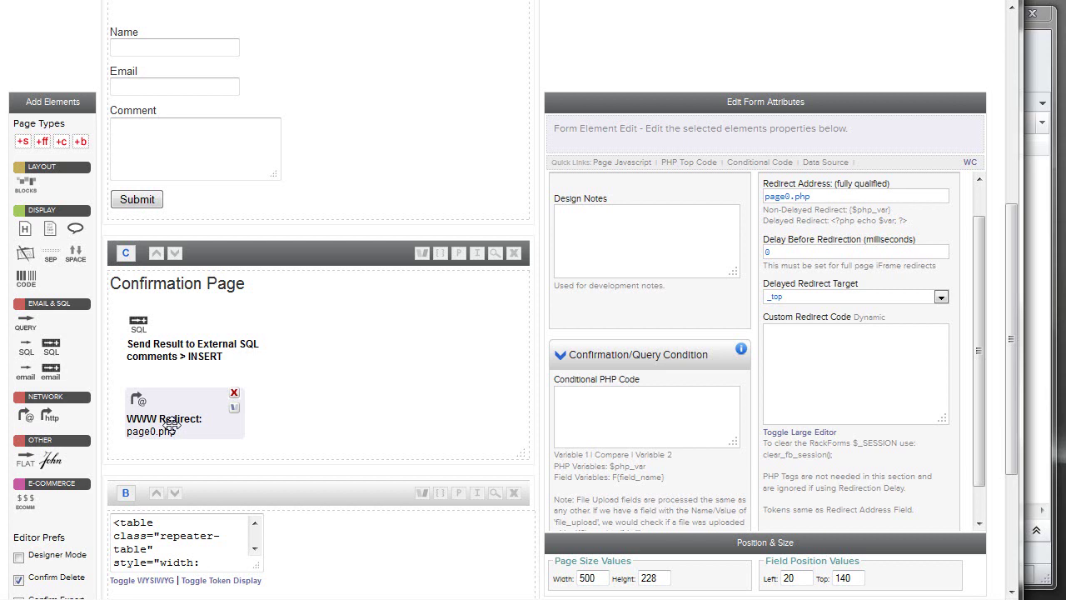
scroll(326, 305, up, 5)
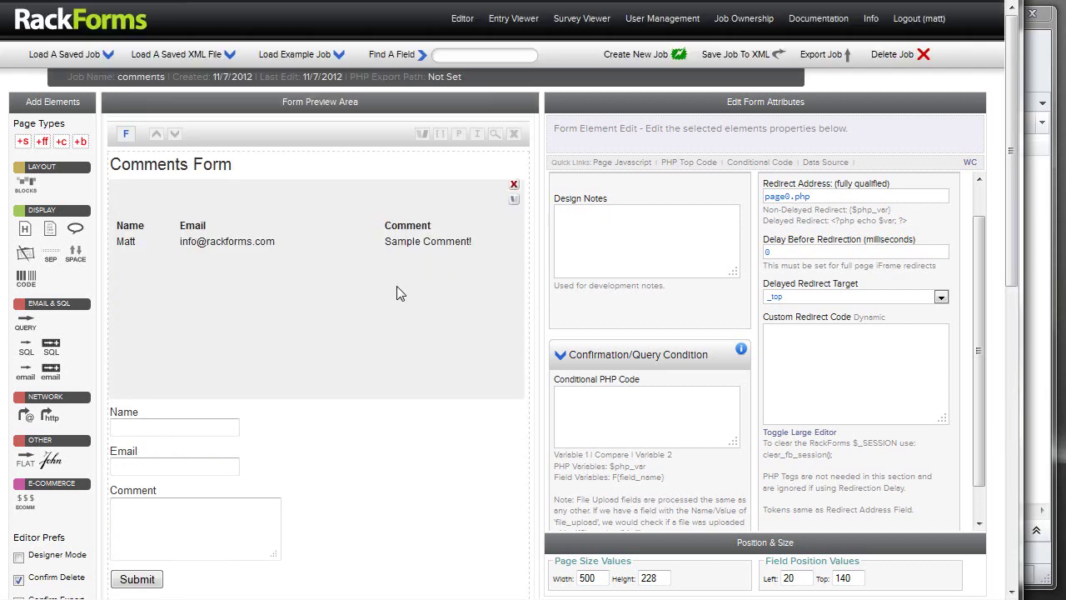